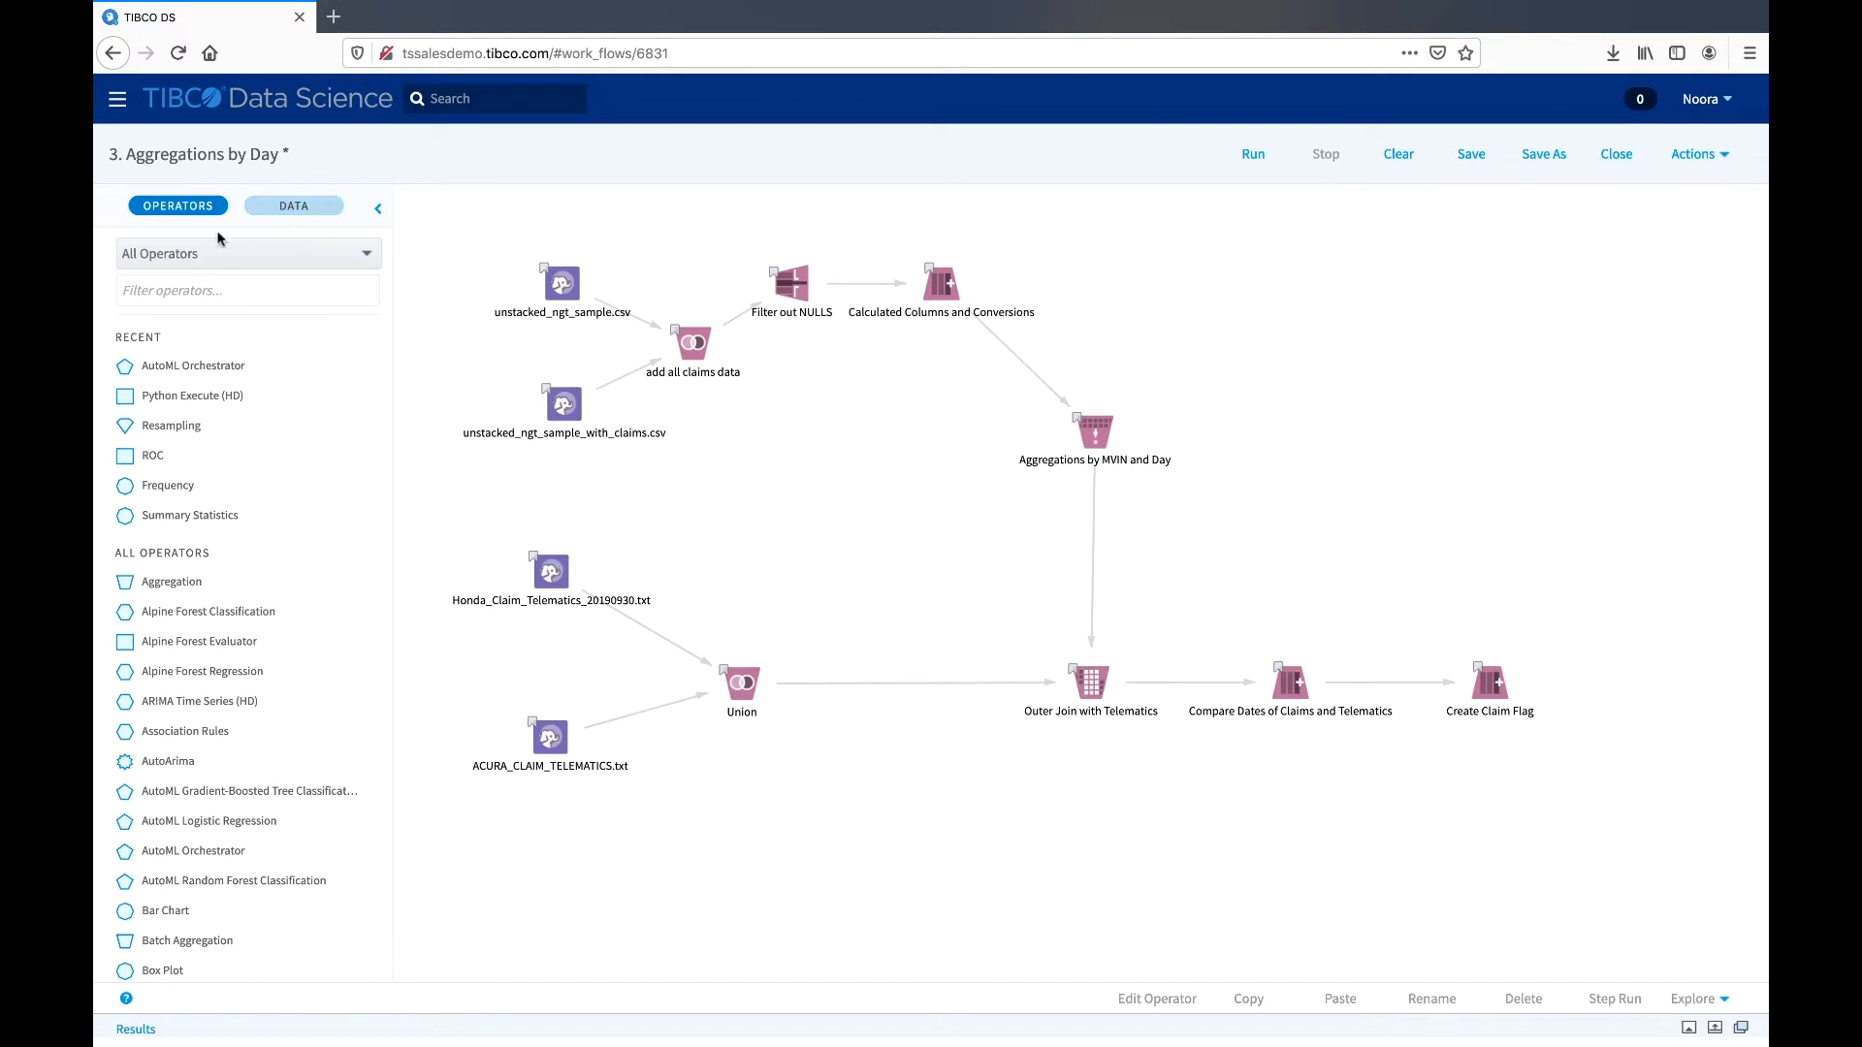
- Browse the contents of the Cloudera CDH5 with Spark data source and return to the operator list
left_click(327, 207)
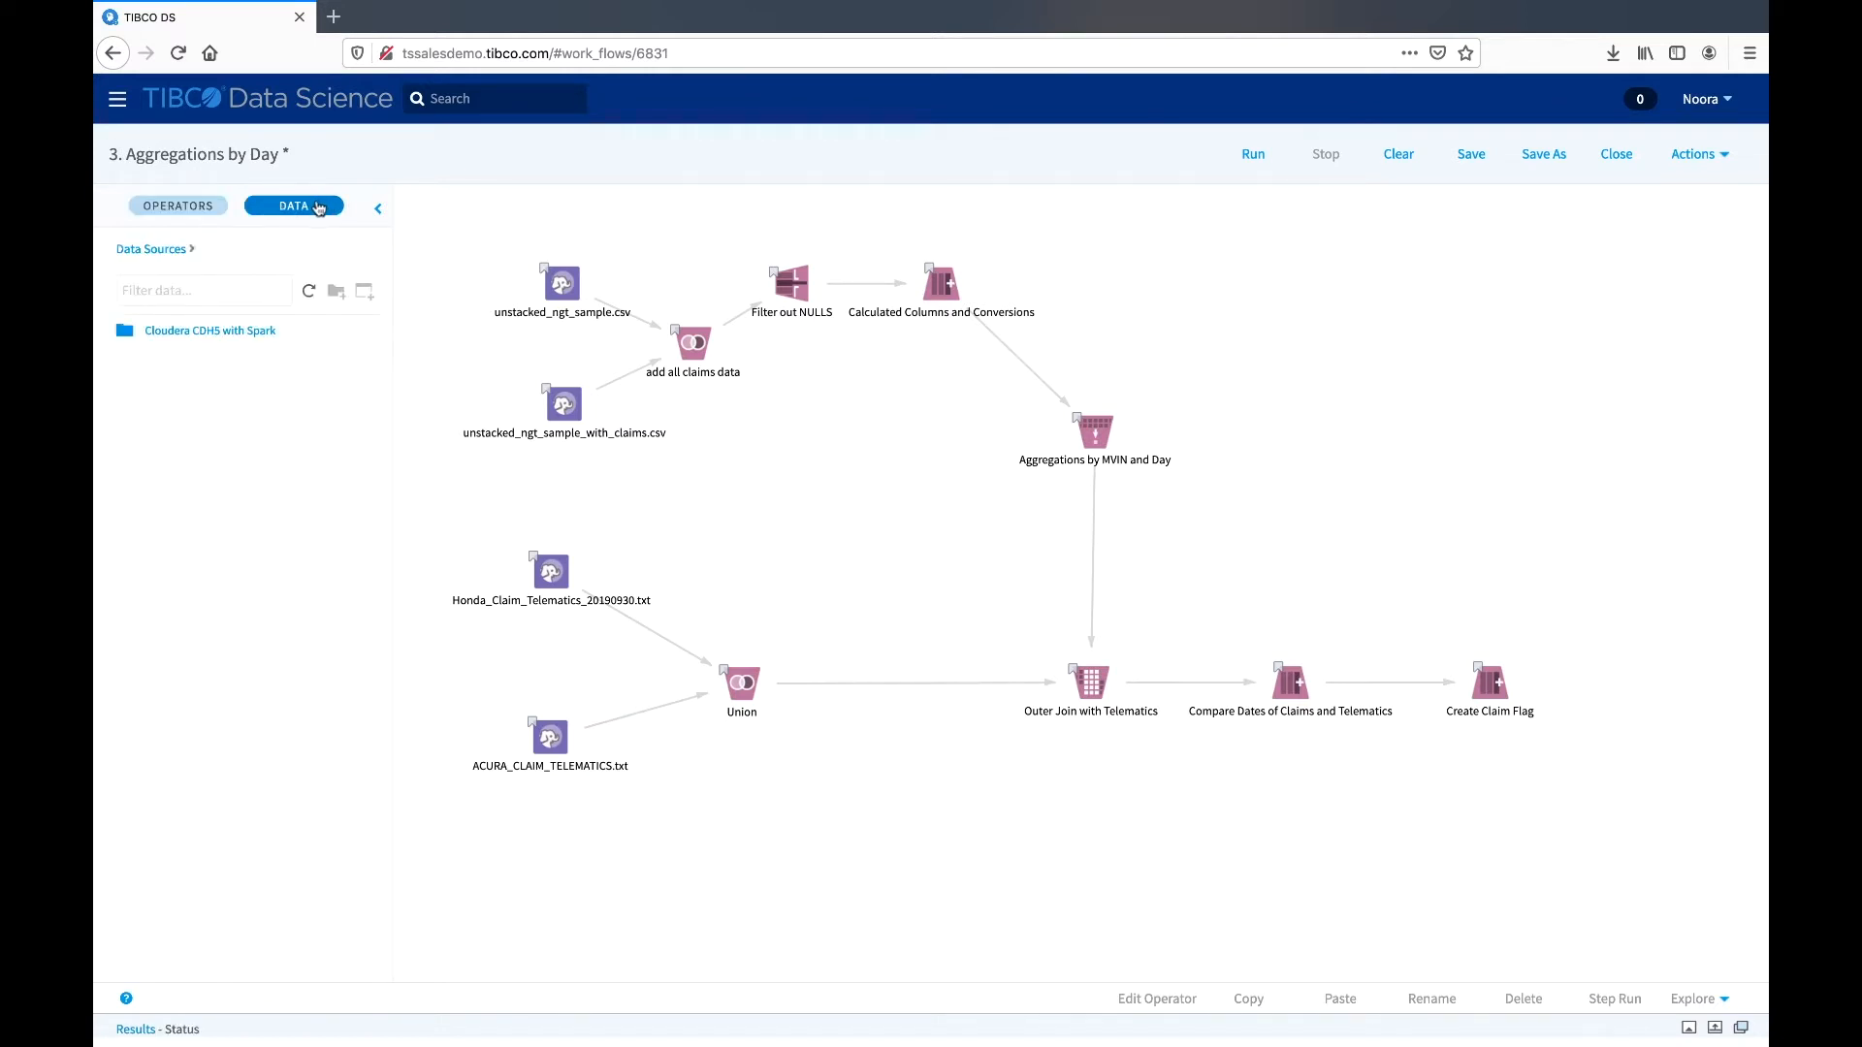
left_click(233, 333)
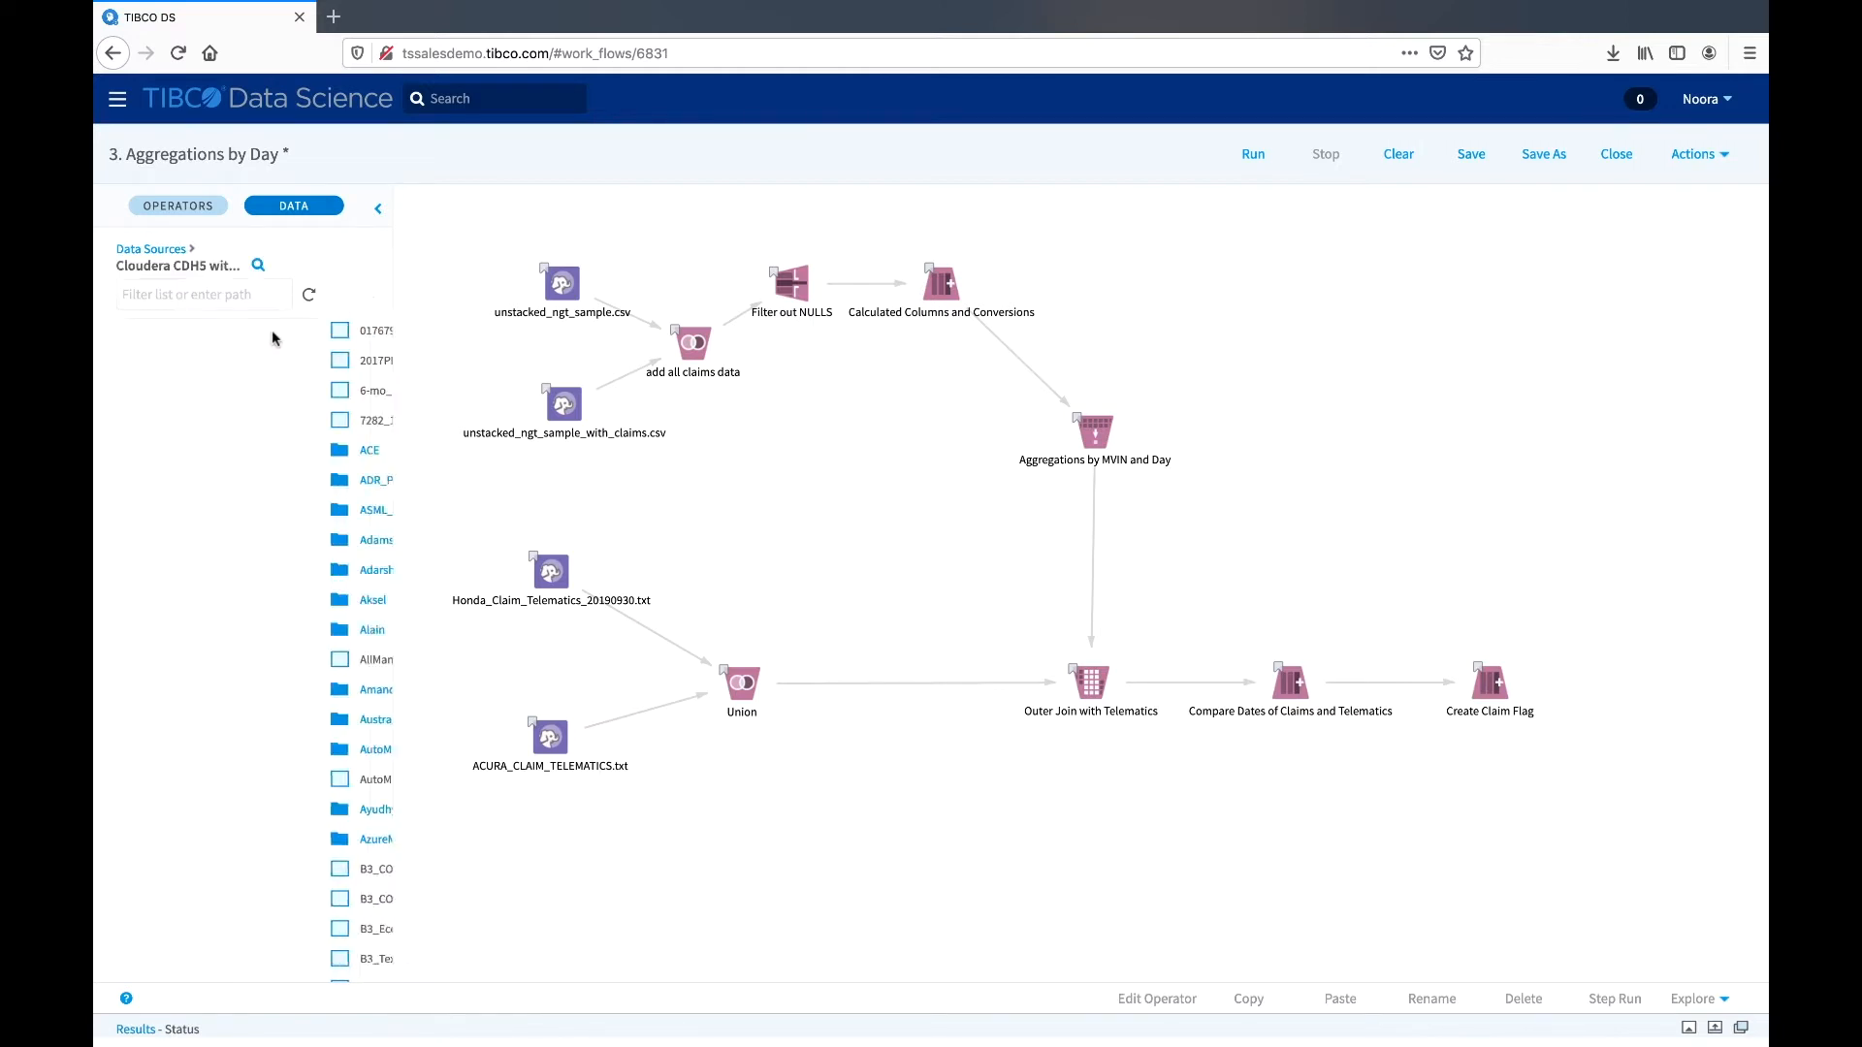
left_click(195, 208)
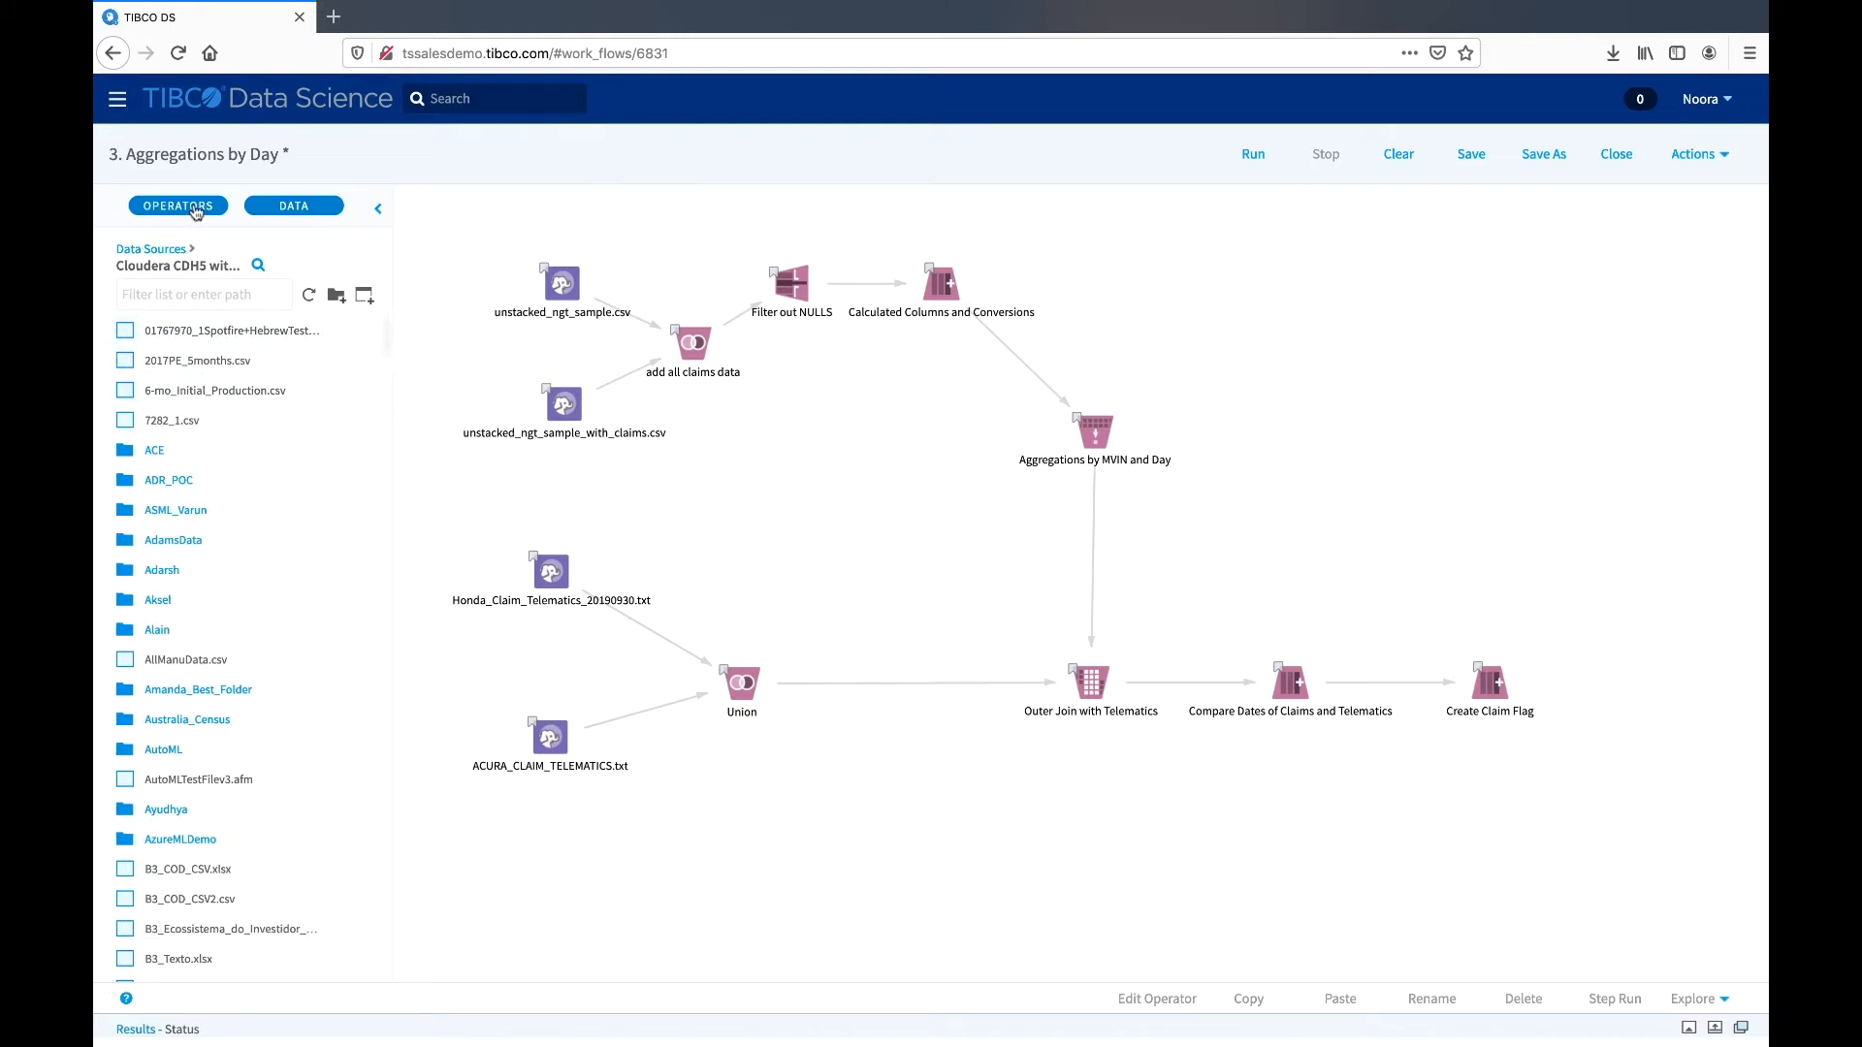
- Limit the operator list to the NLP category, and collapse and reopen the operator sidebar
left_click(328, 263)
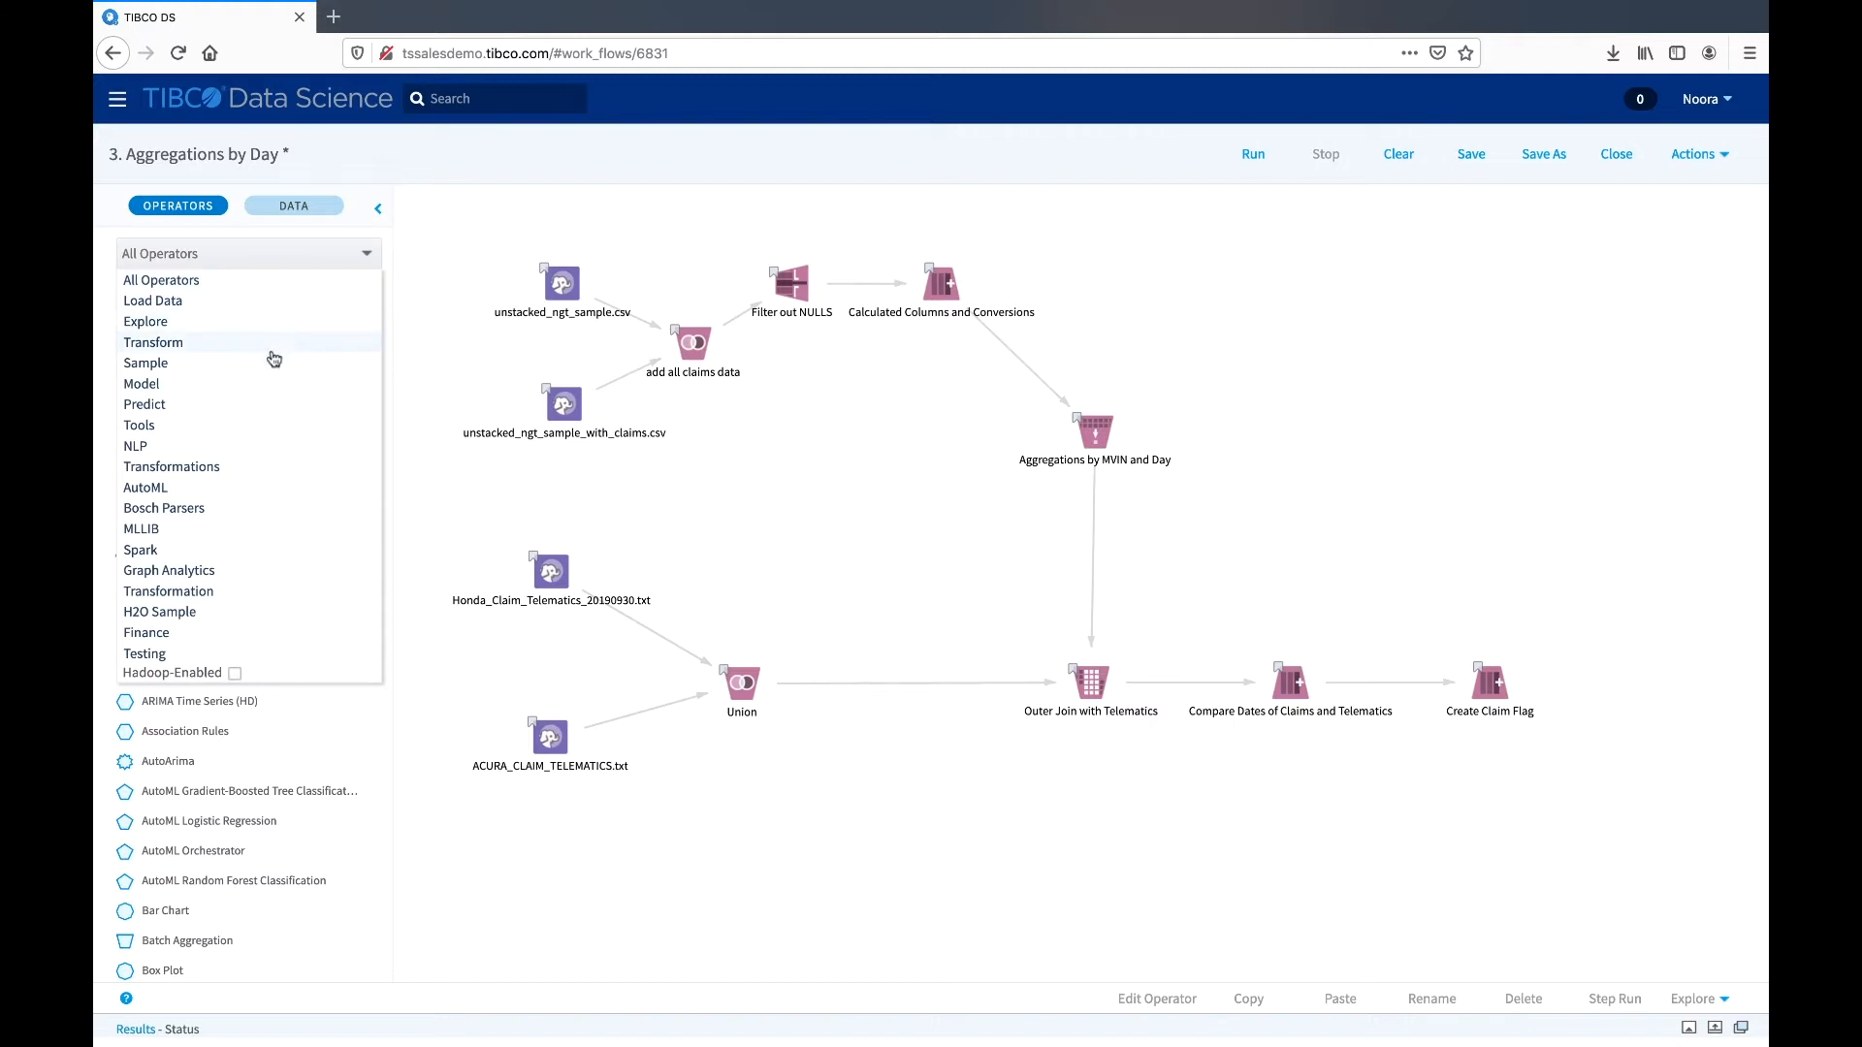
left_click(267, 446)
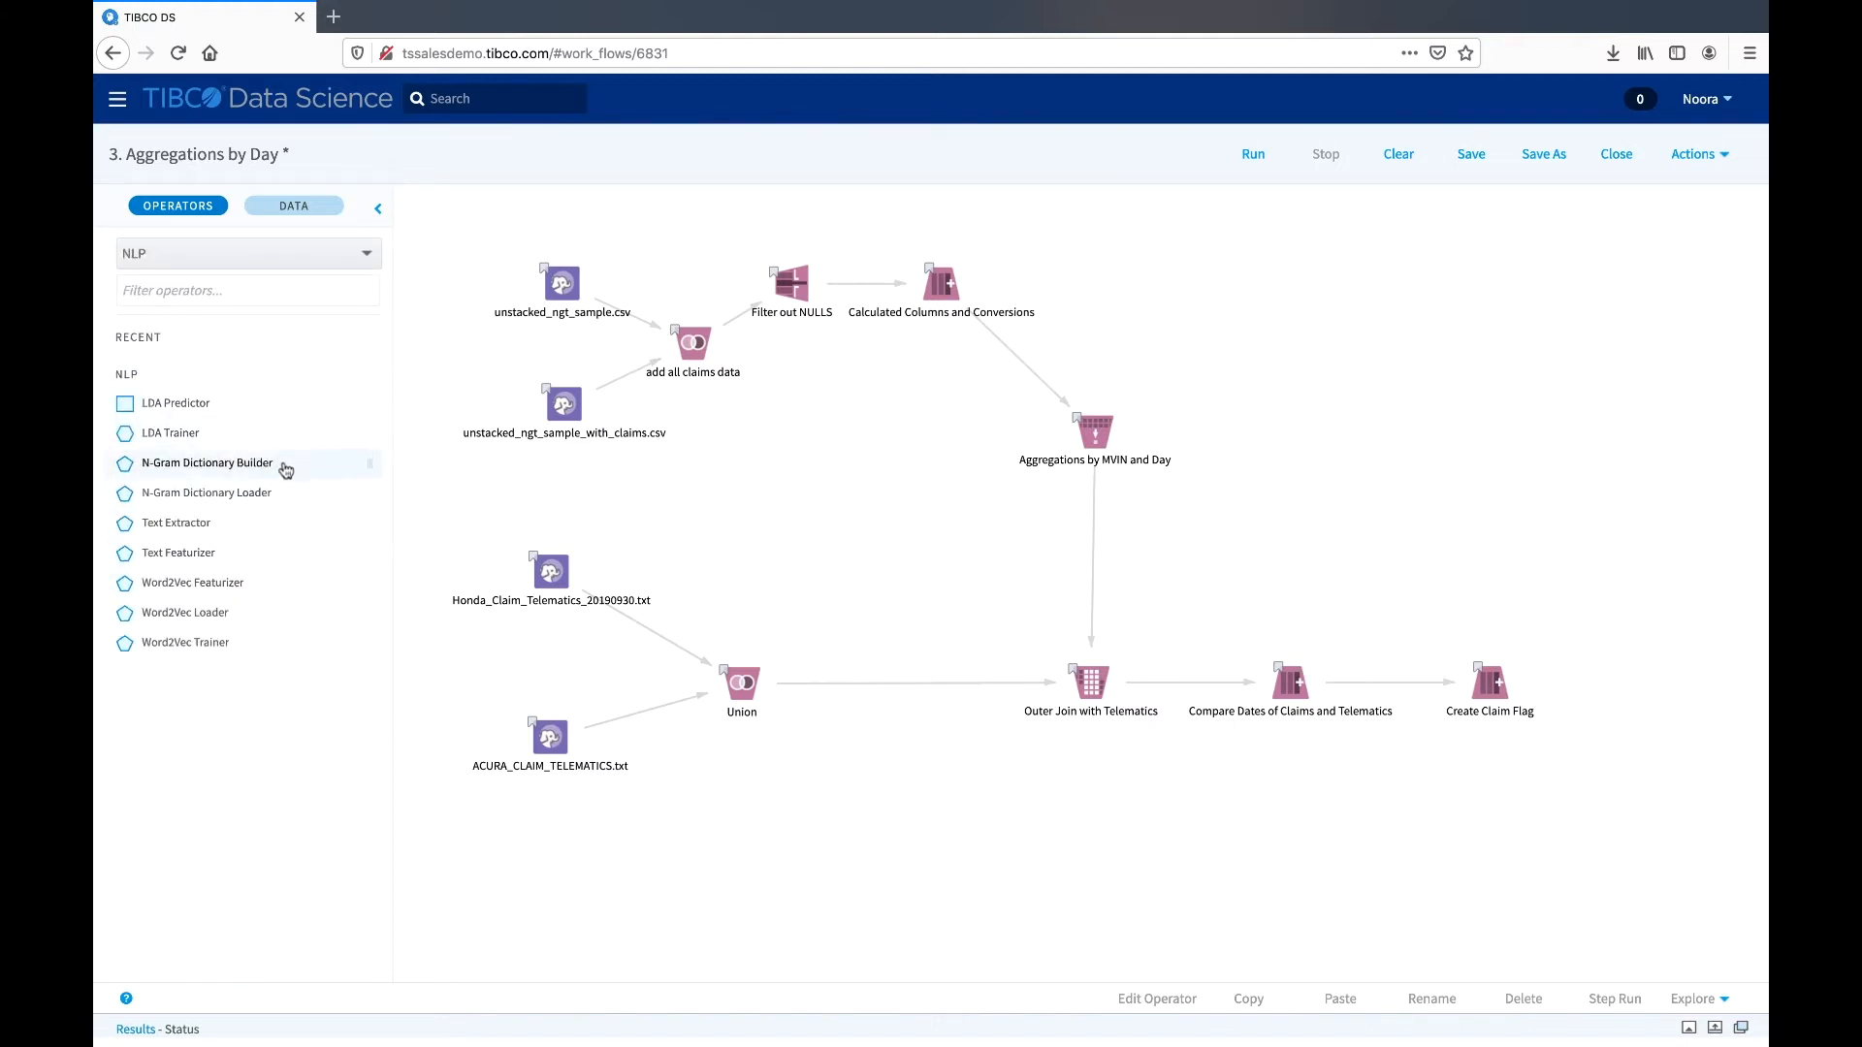
left_click(378, 211)
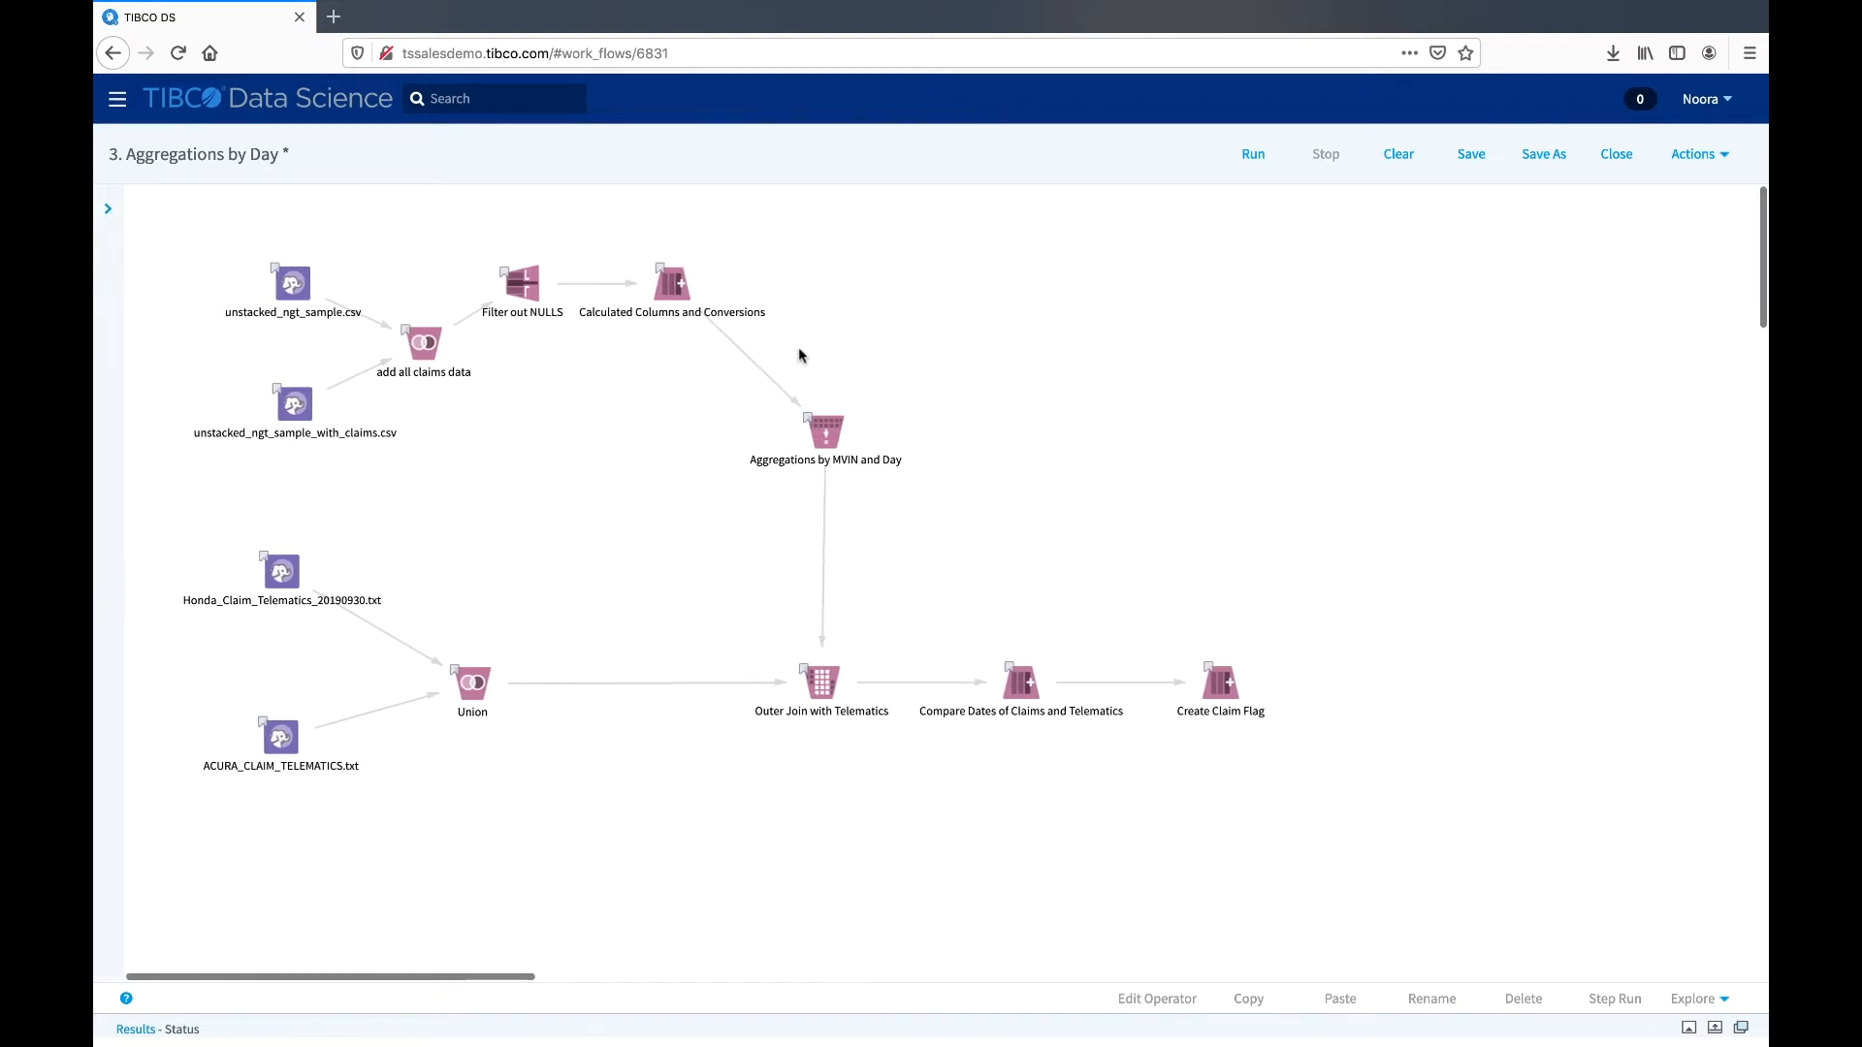
left_click(110, 211)
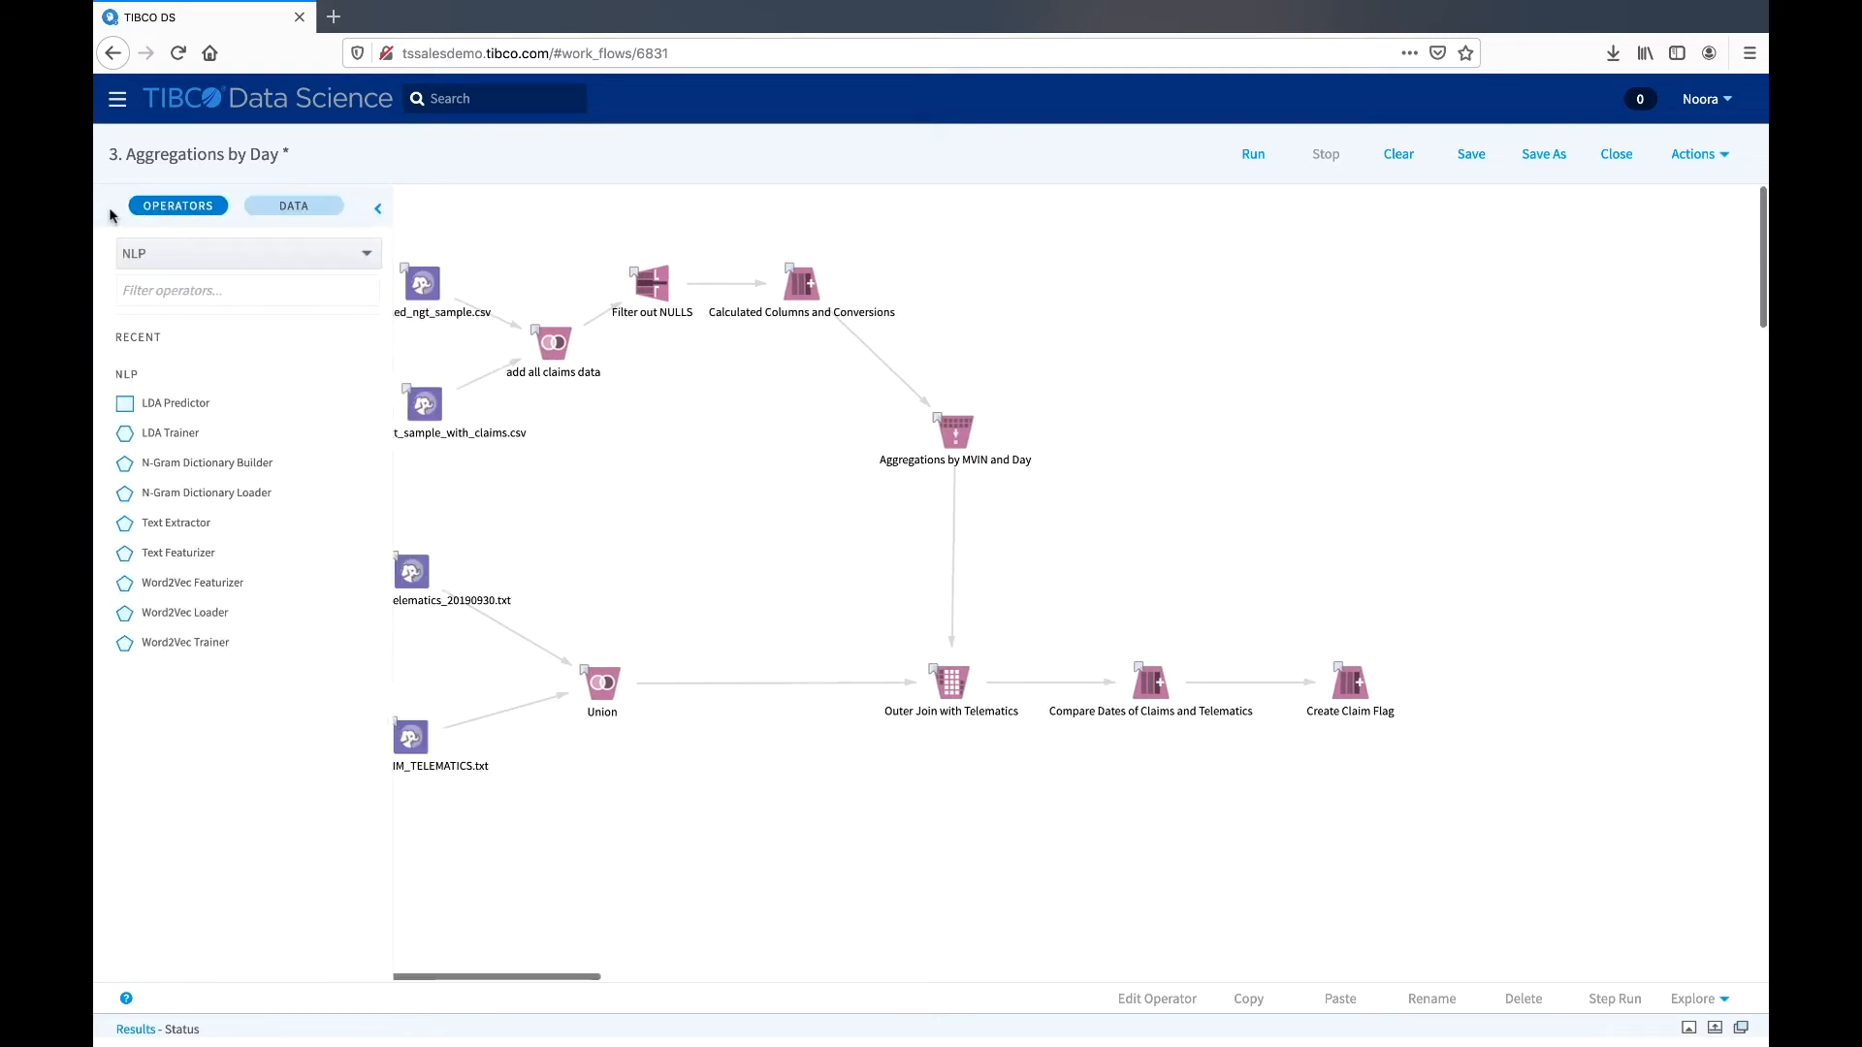
- Add an LDA Predictor operator to the middle of the workflow canvas and view its properties without changing them
left_click_drag(234, 406, 839, 442)
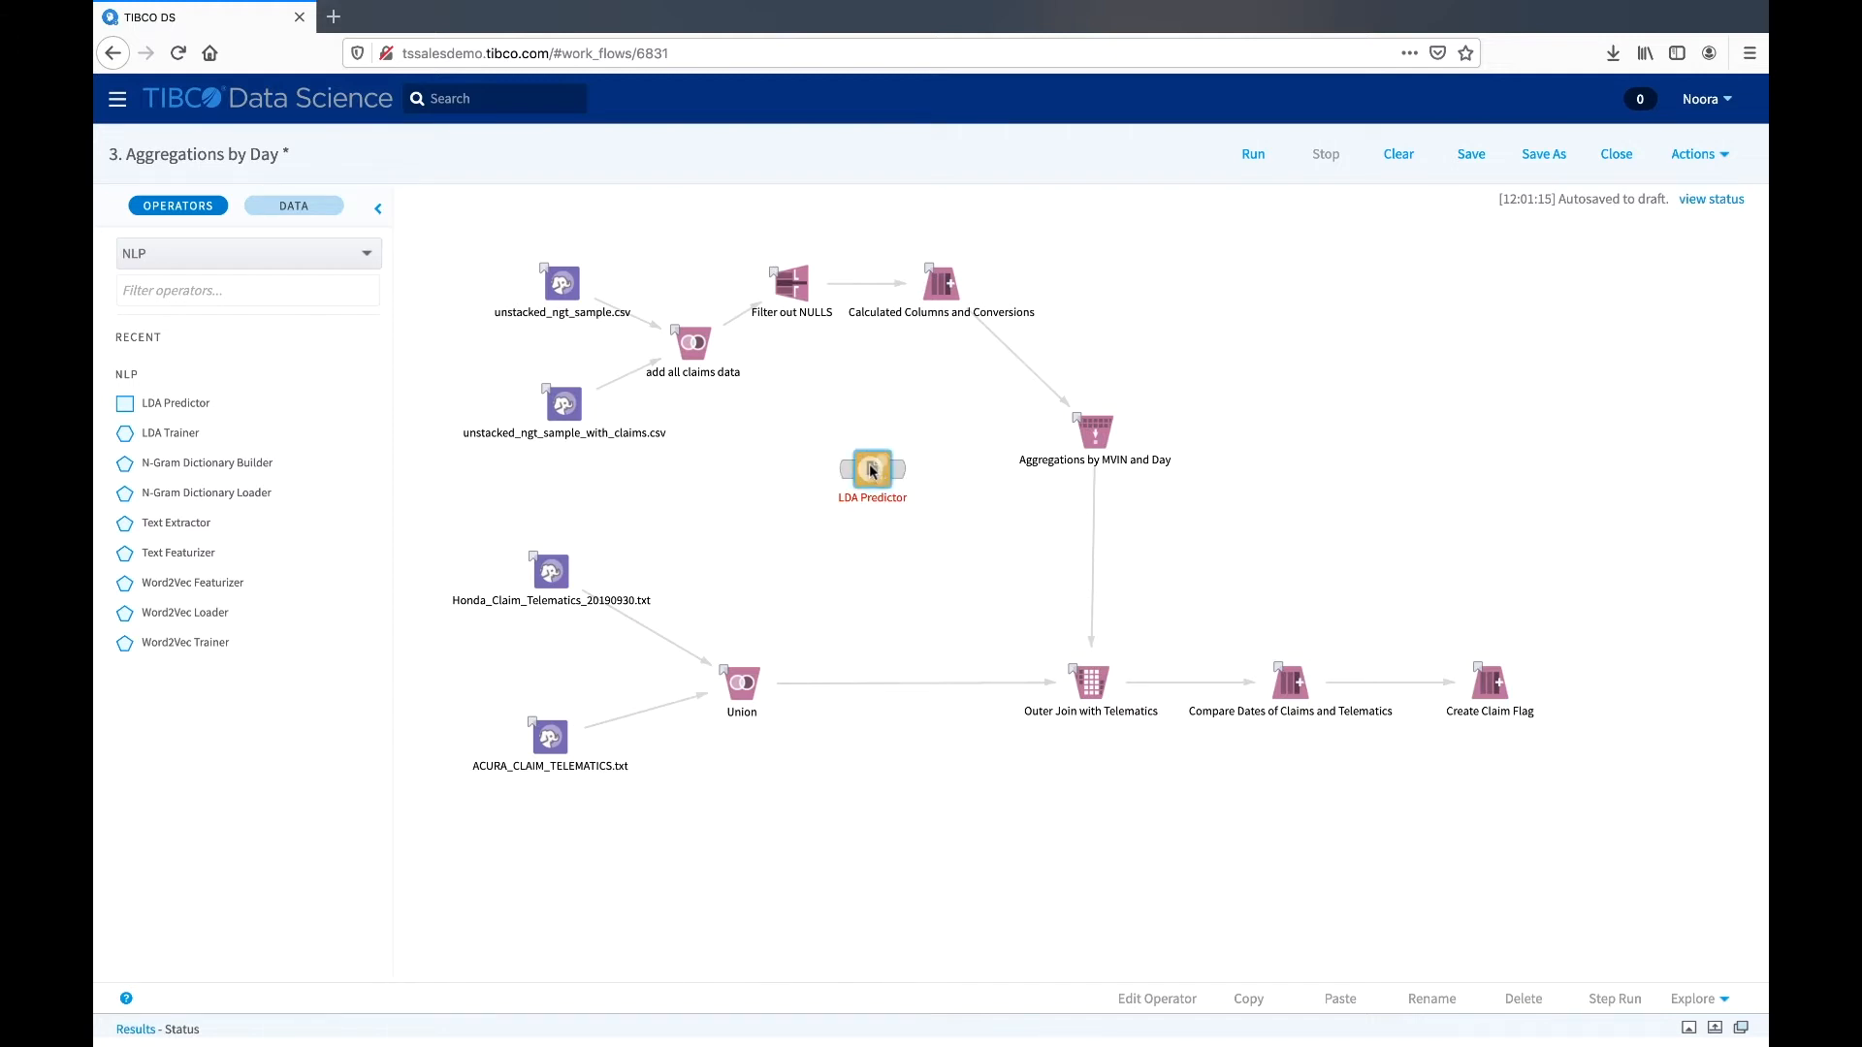
left_click(872, 470)
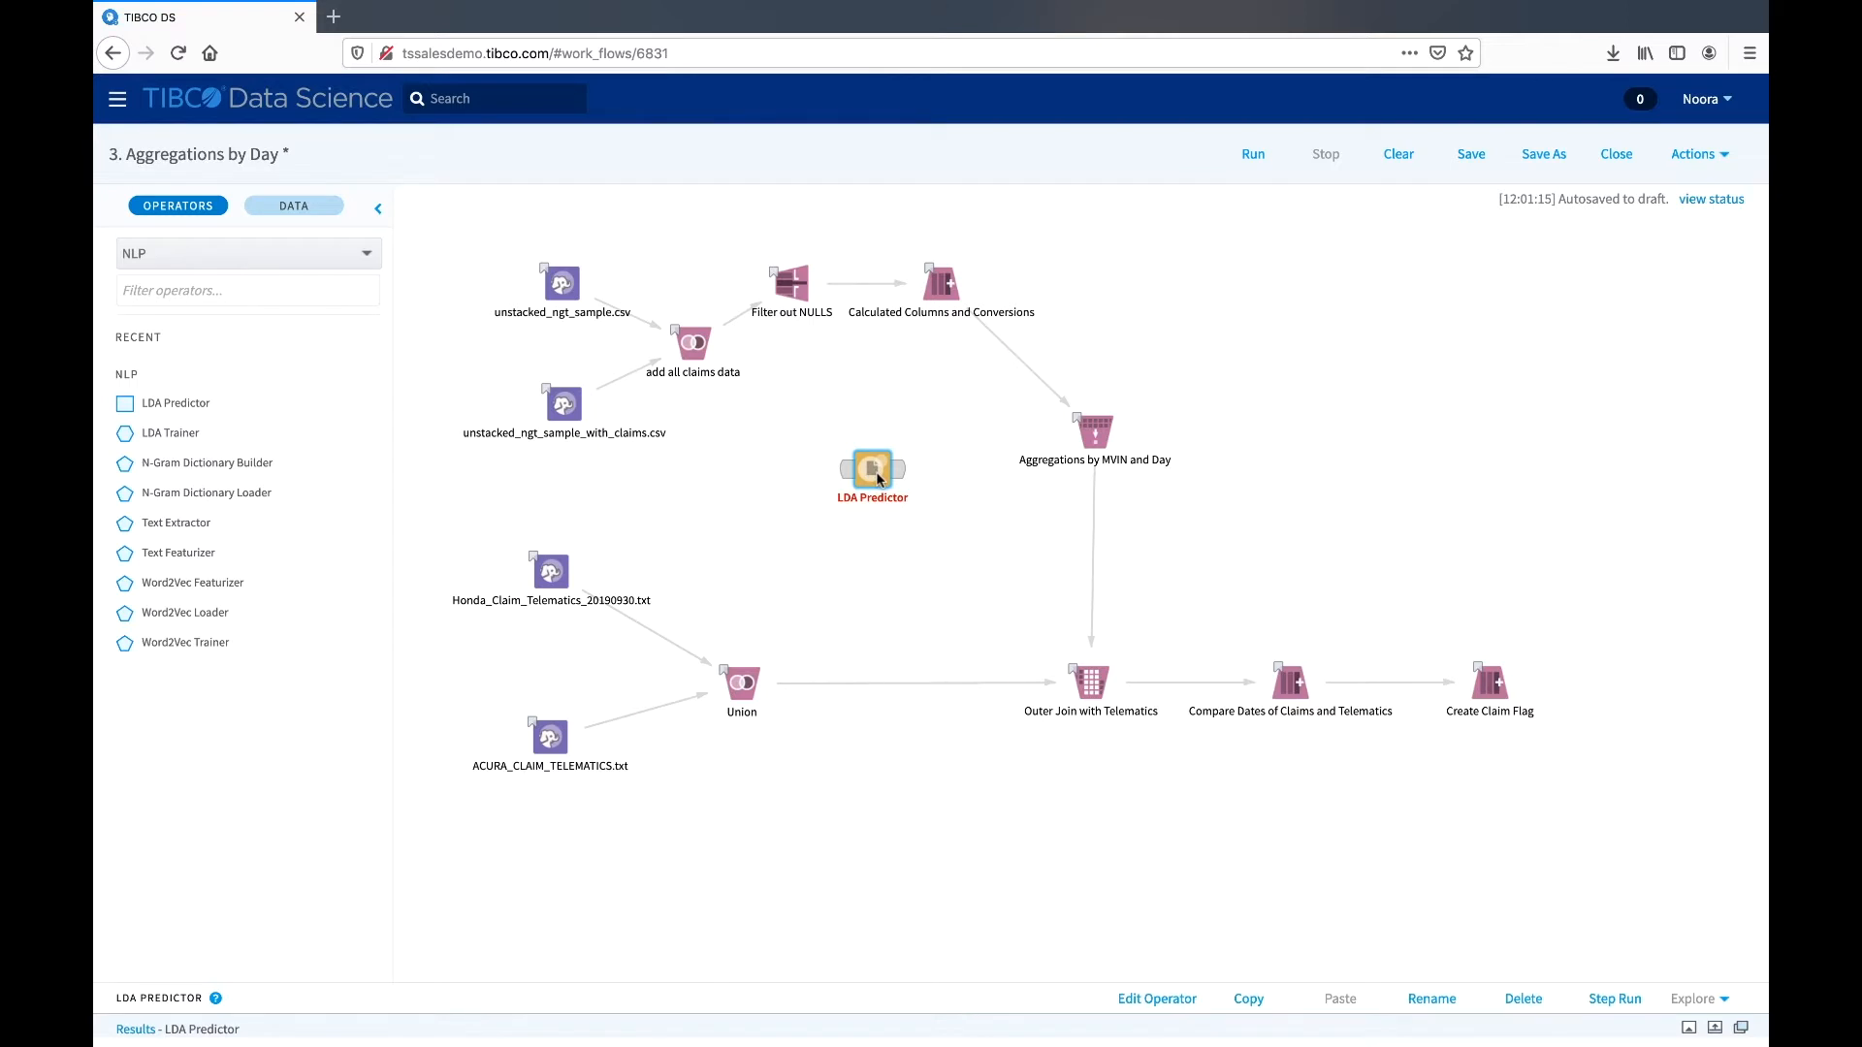
right_click(876, 471)
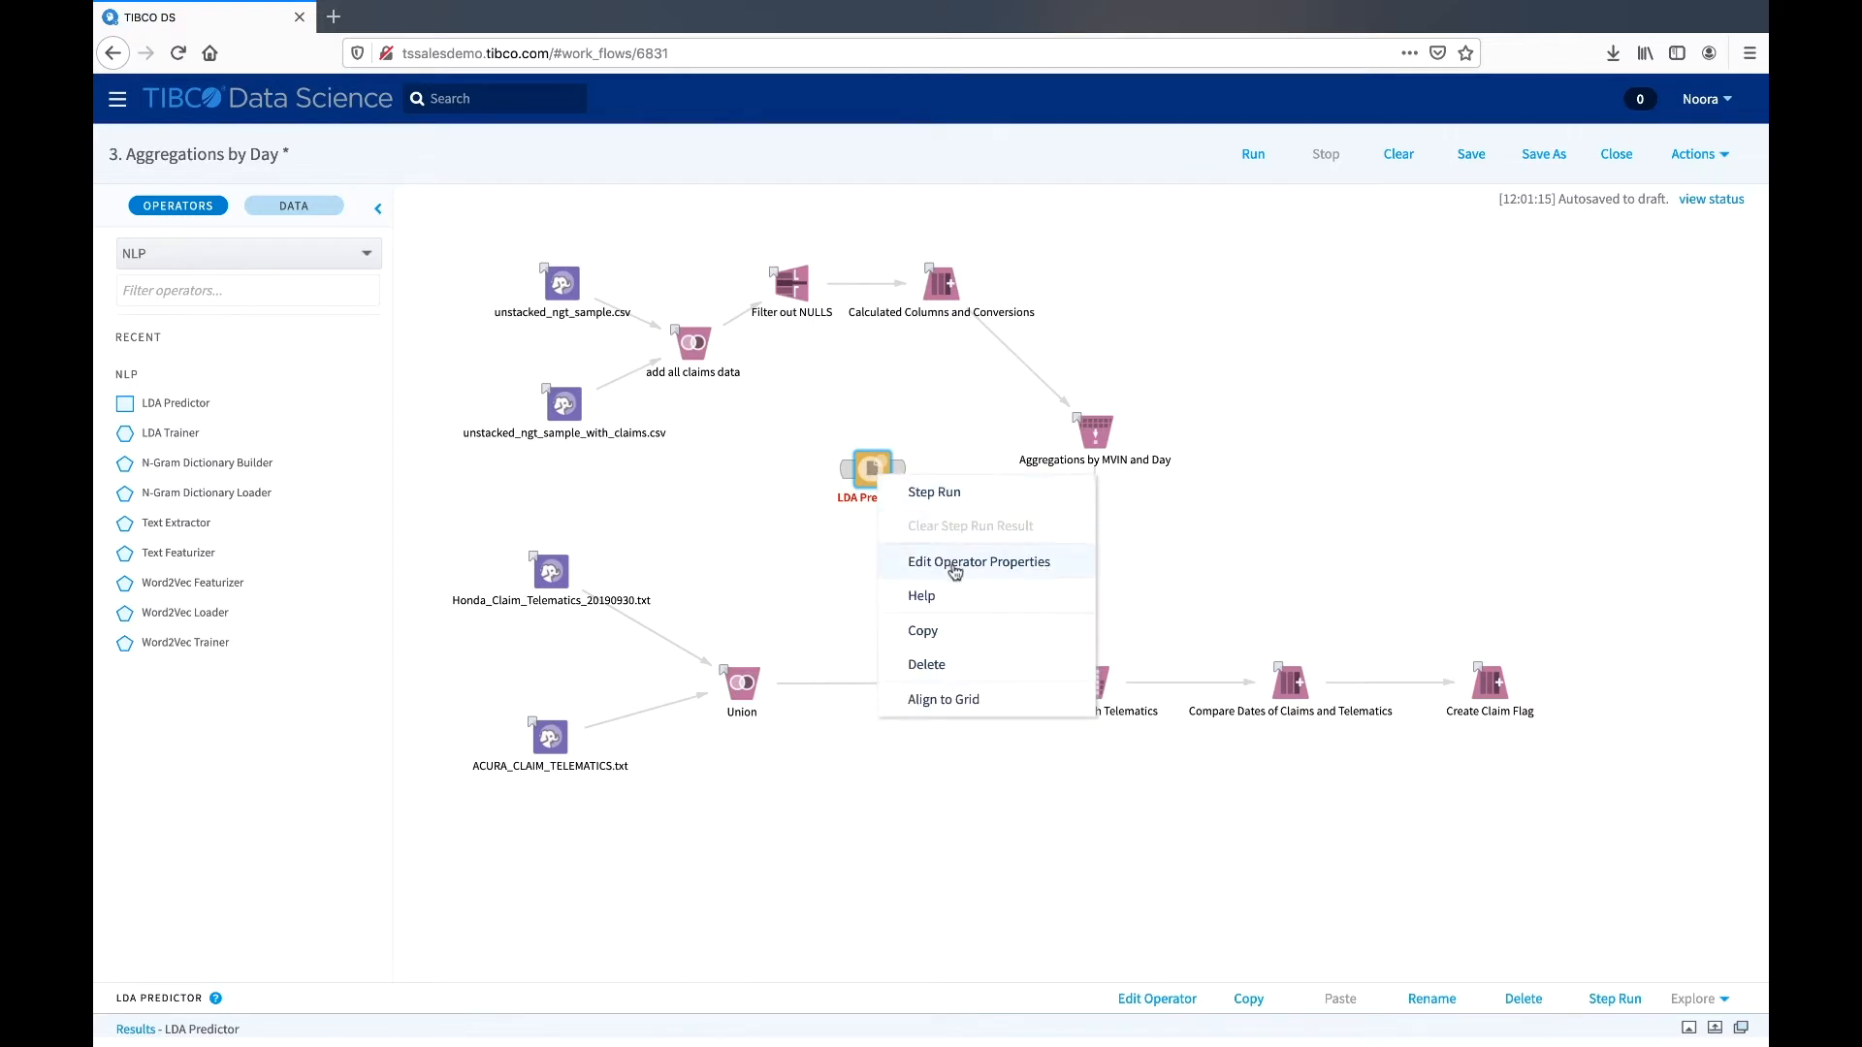
left_click(851, 567)
left_click(876, 472)
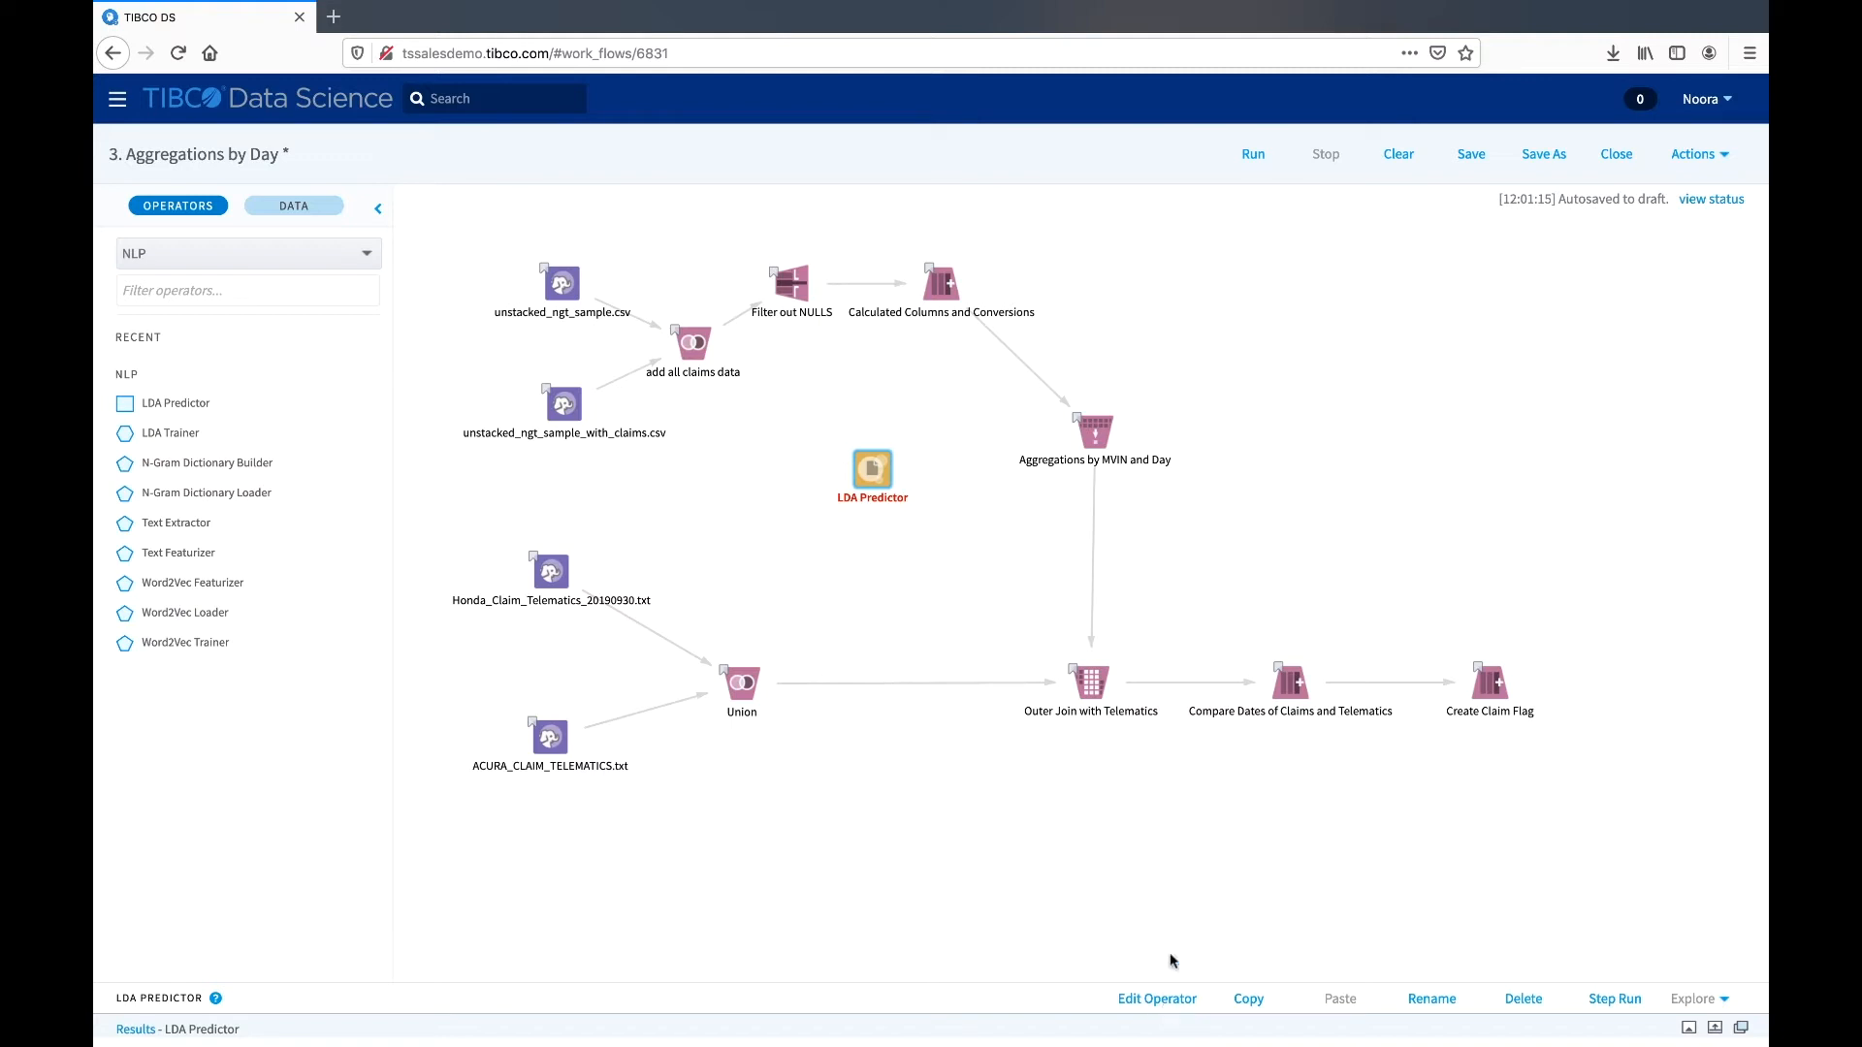
left_click(1146, 1005)
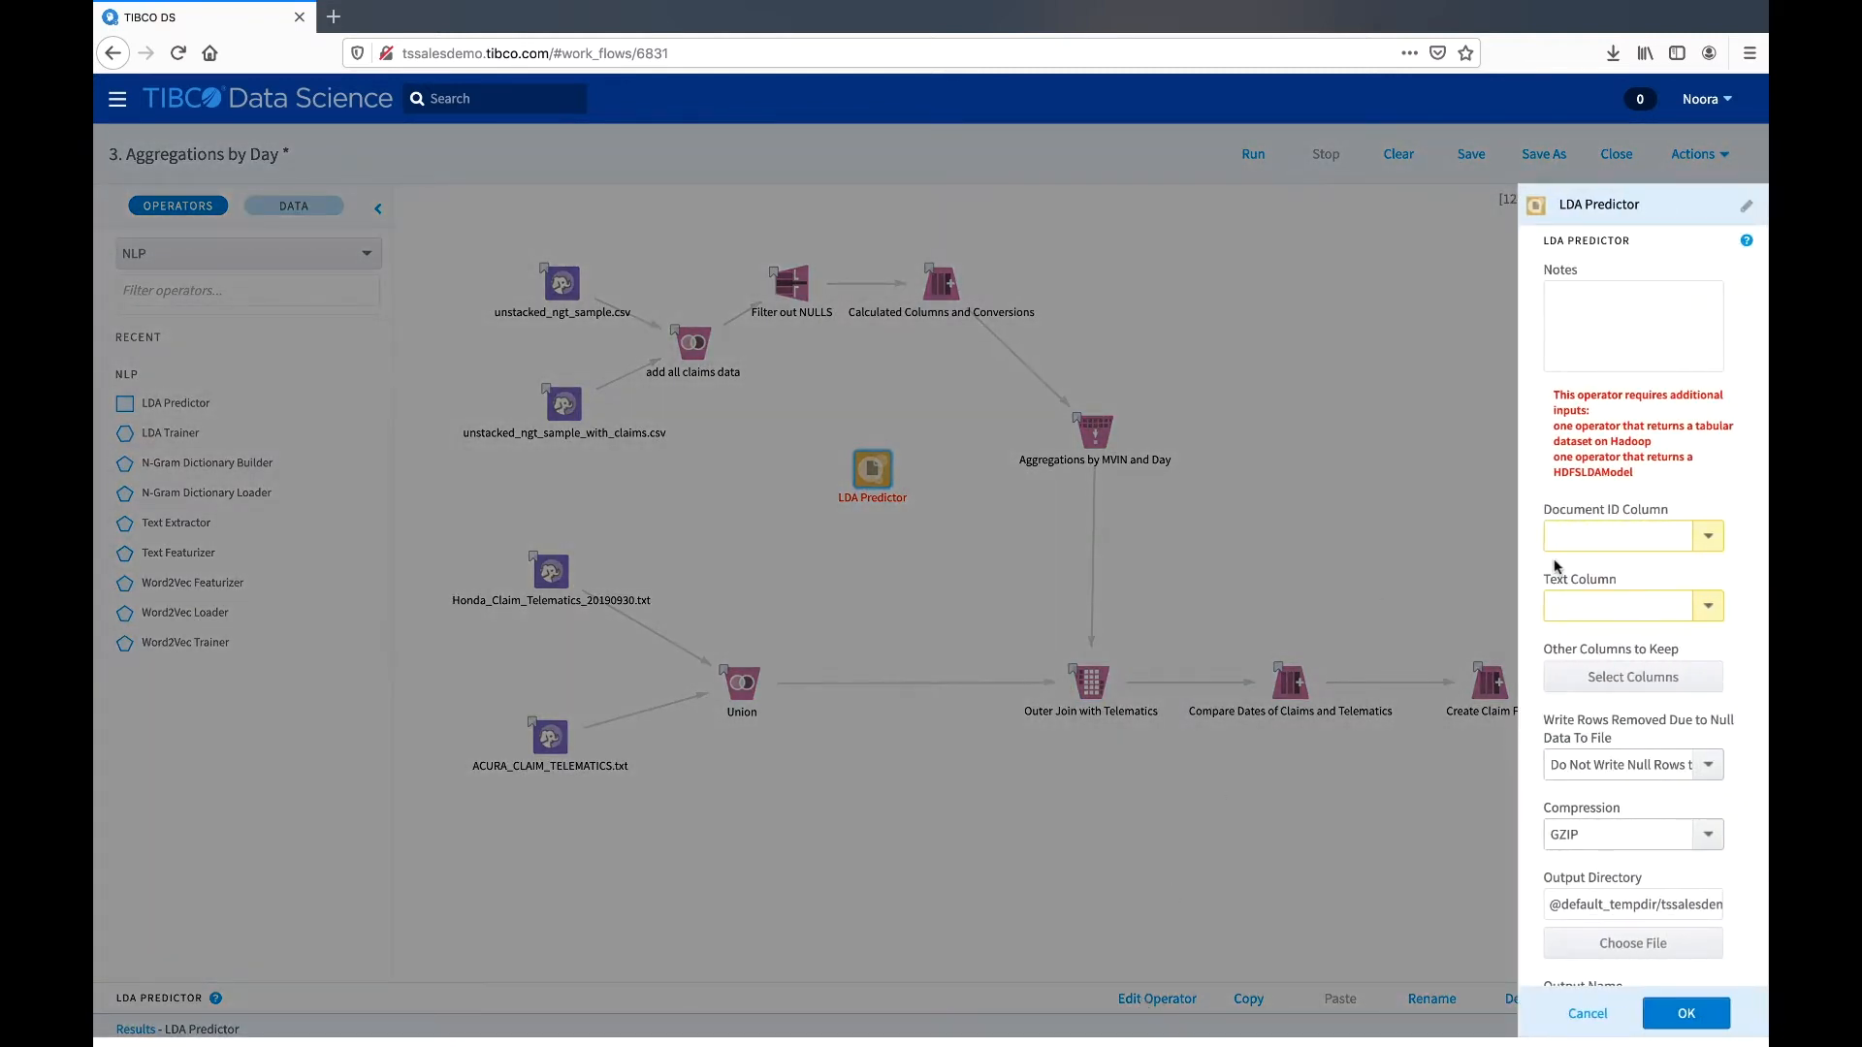
left_click(1585, 1012)
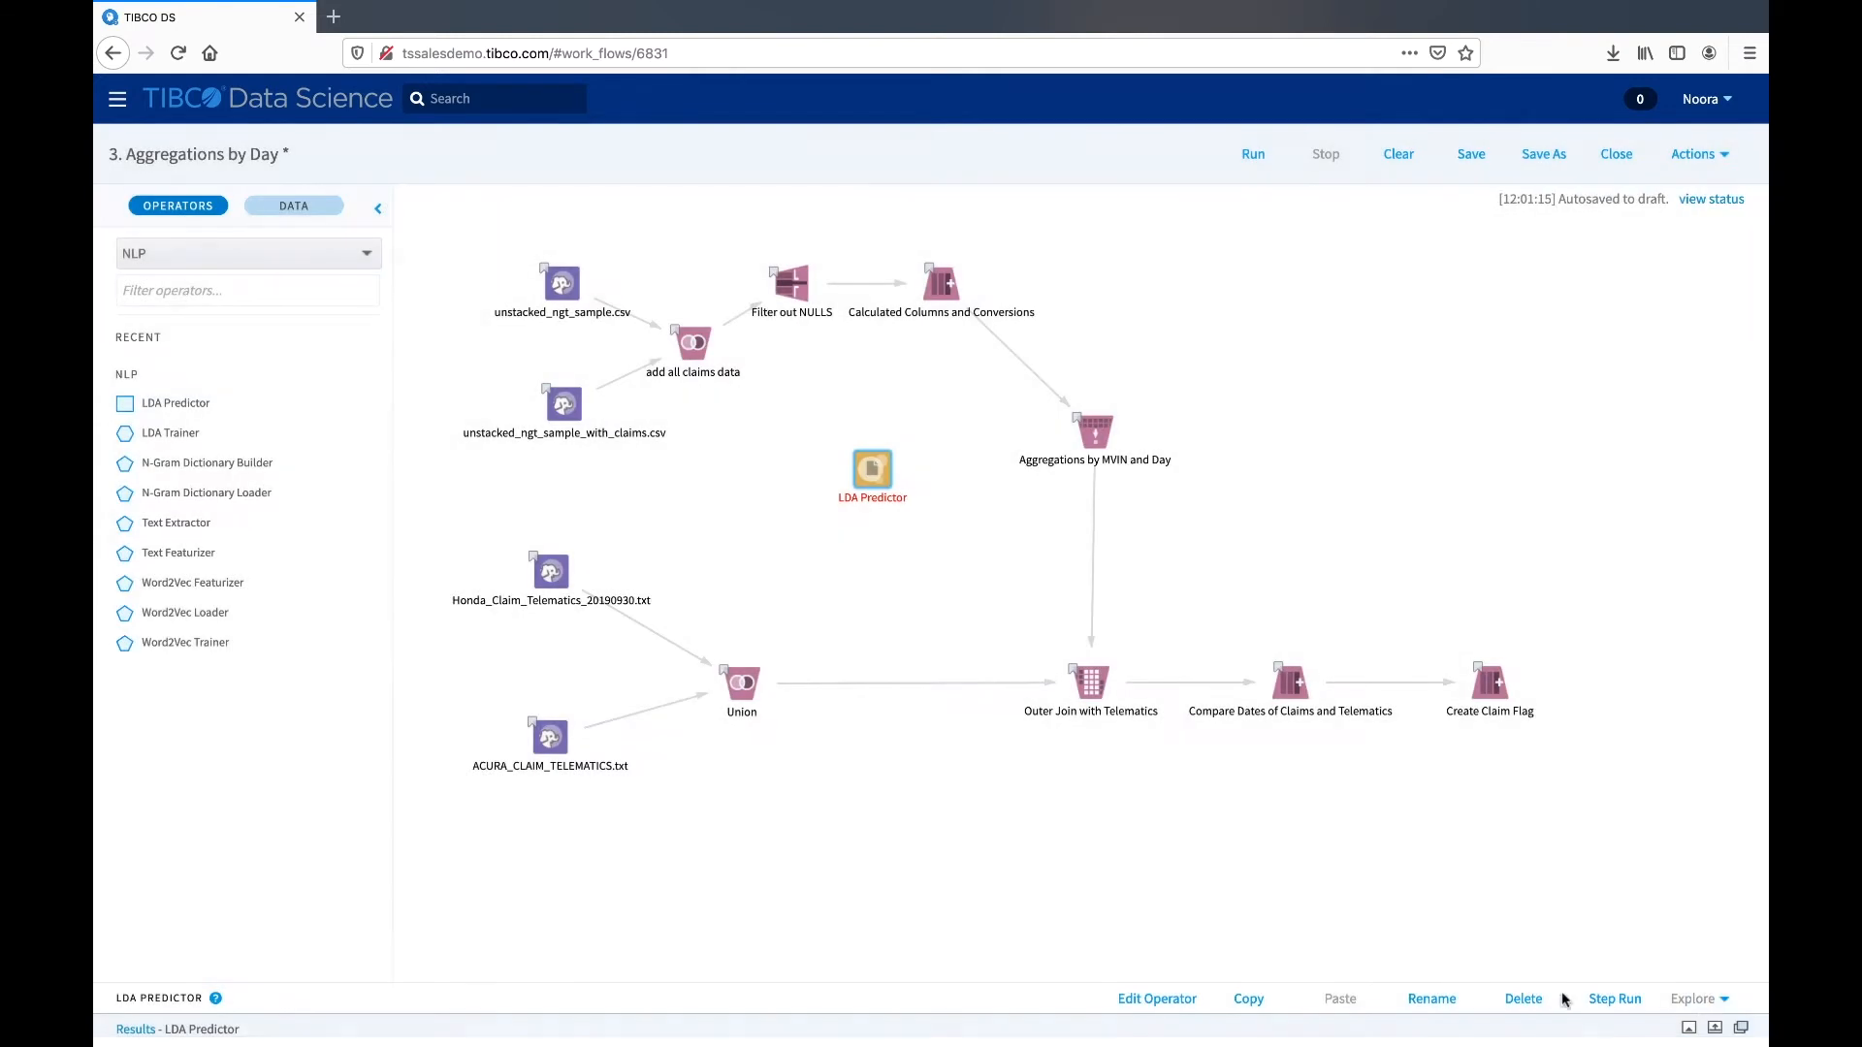
- Try to rename the operator as "LDA Predictor - renamed" within its properties, and discard the edit
double_click(869, 470)
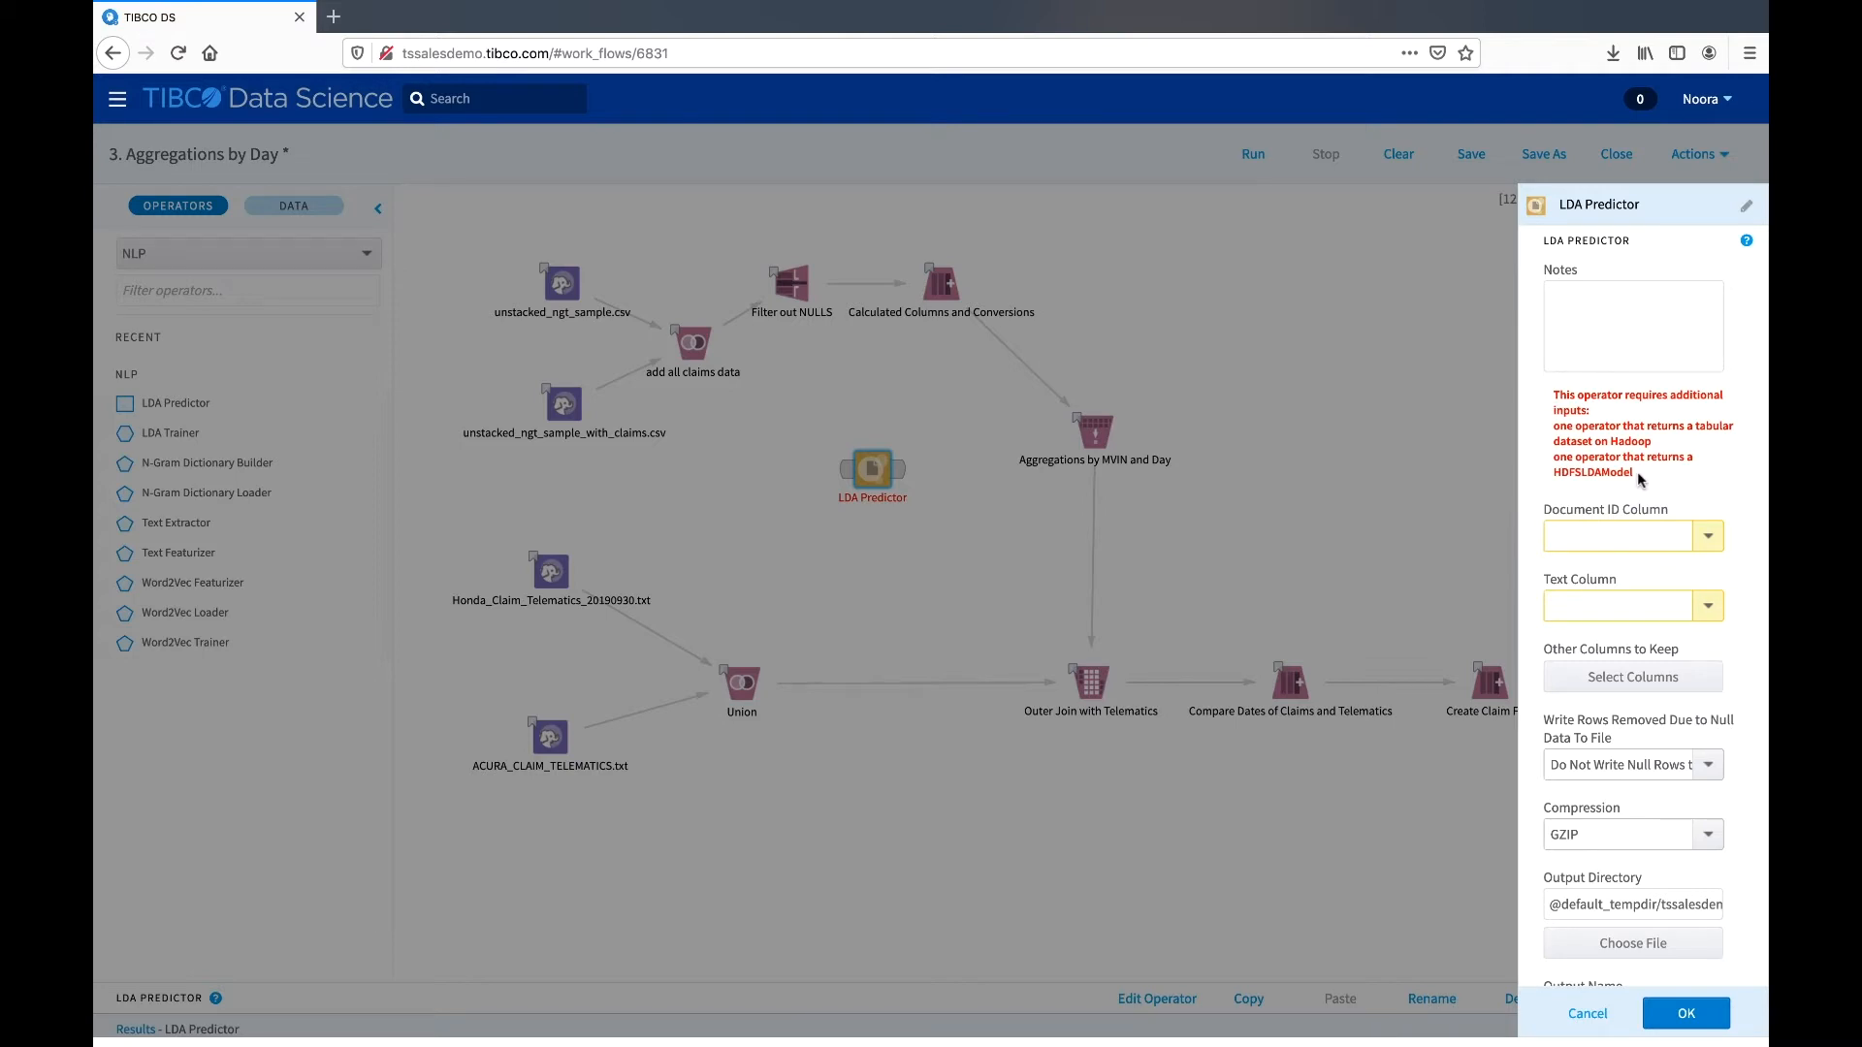
left_click(1599, 203)
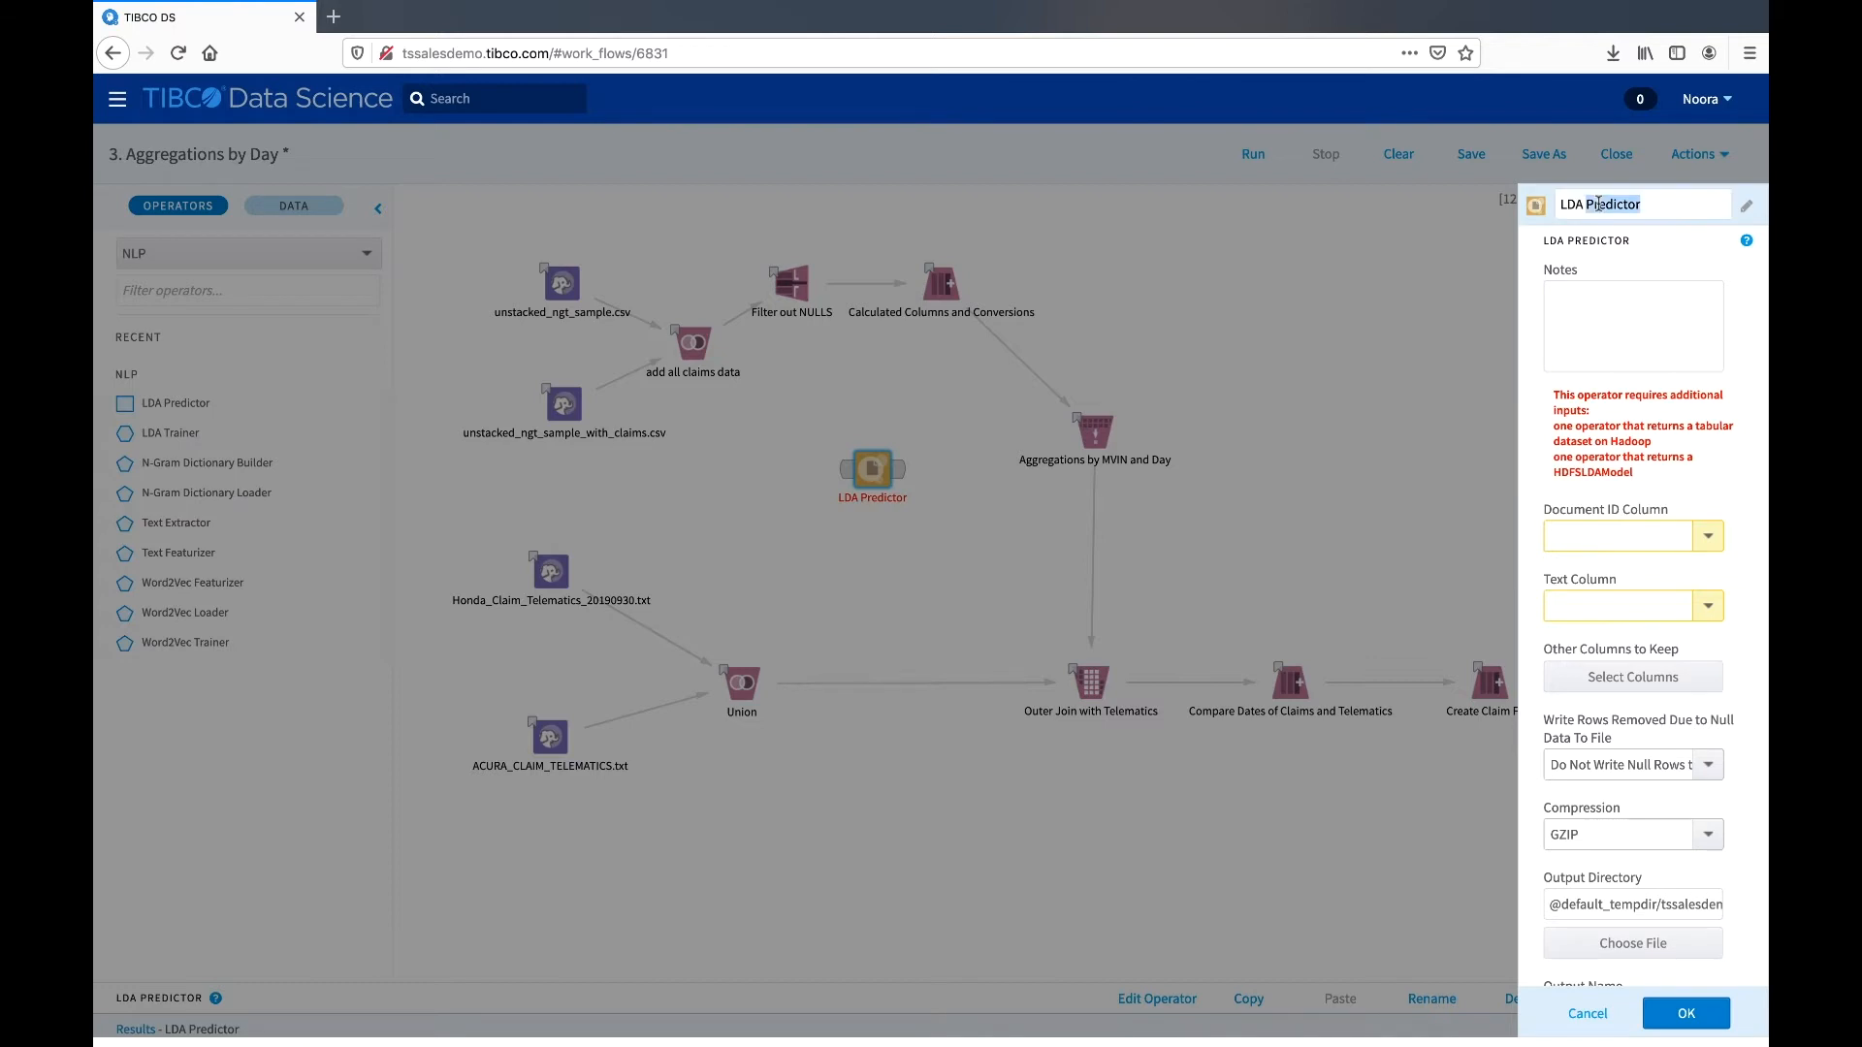
left_click(1647, 205)
type("- renamed")
left_click(1736, 280)
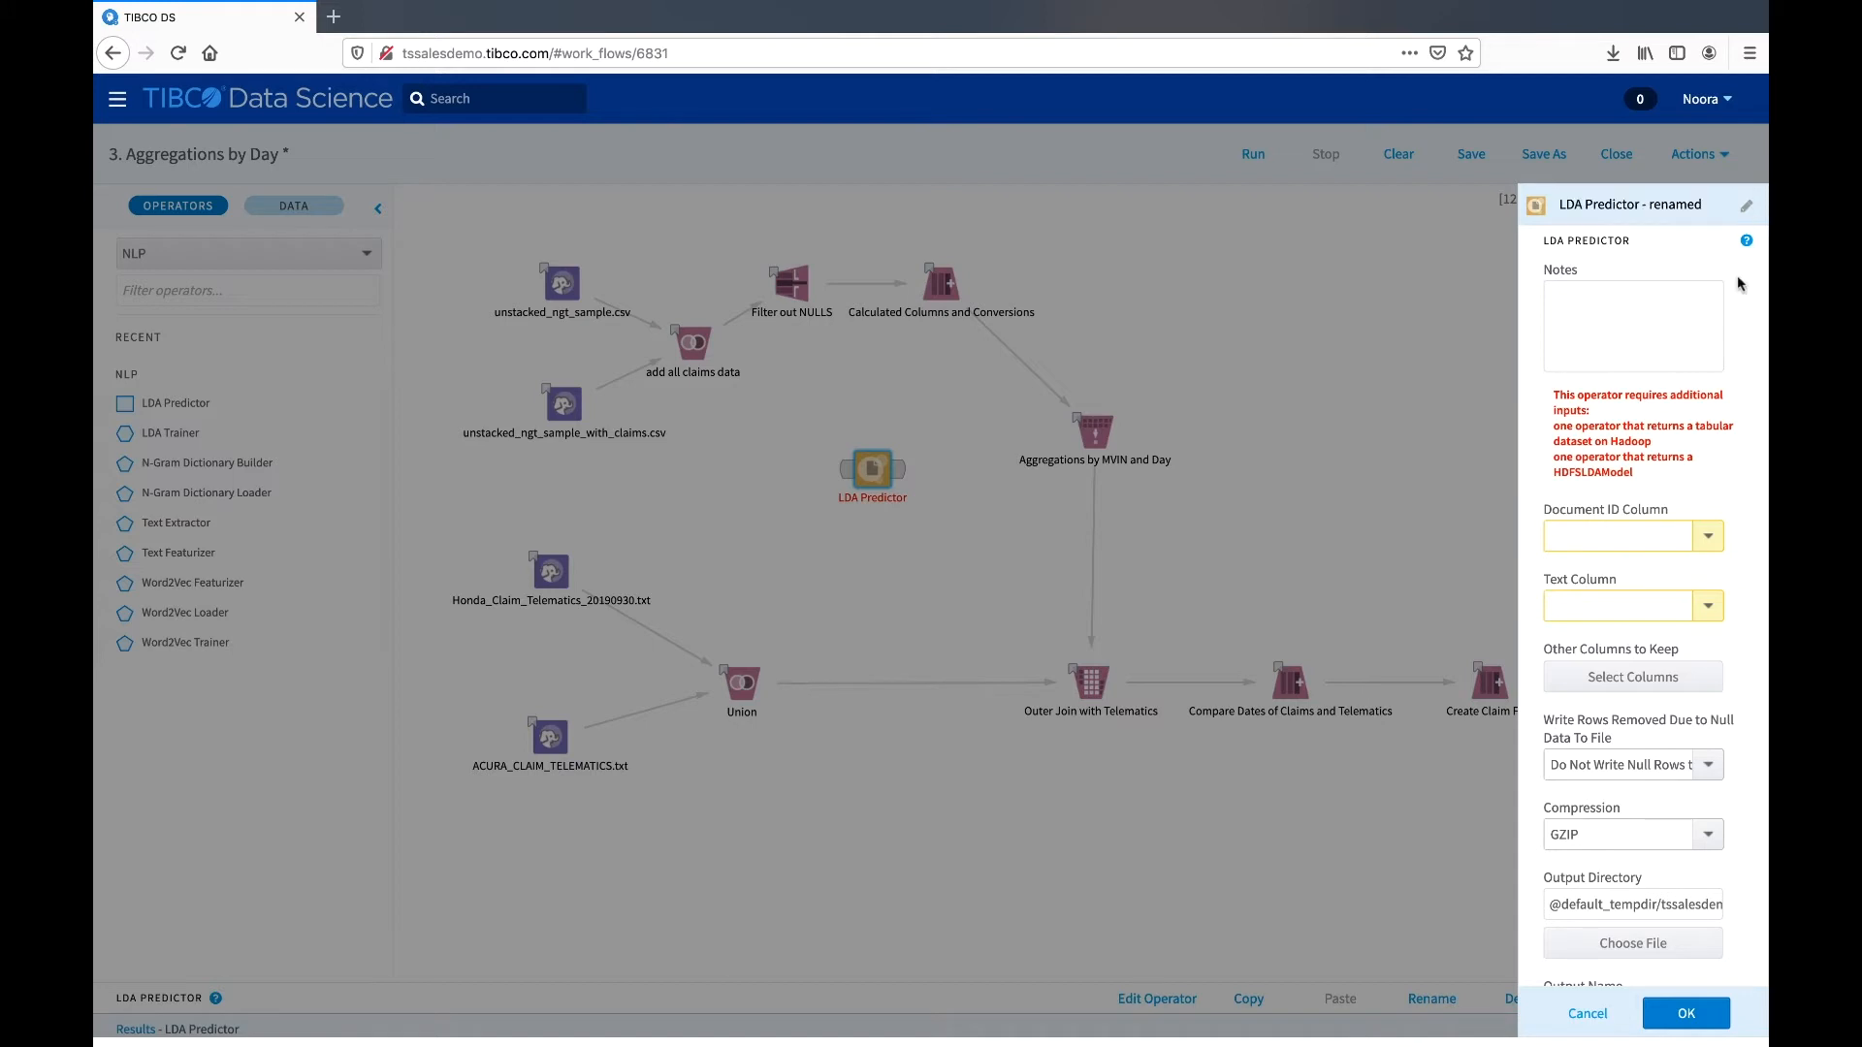
left_click(1746, 210)
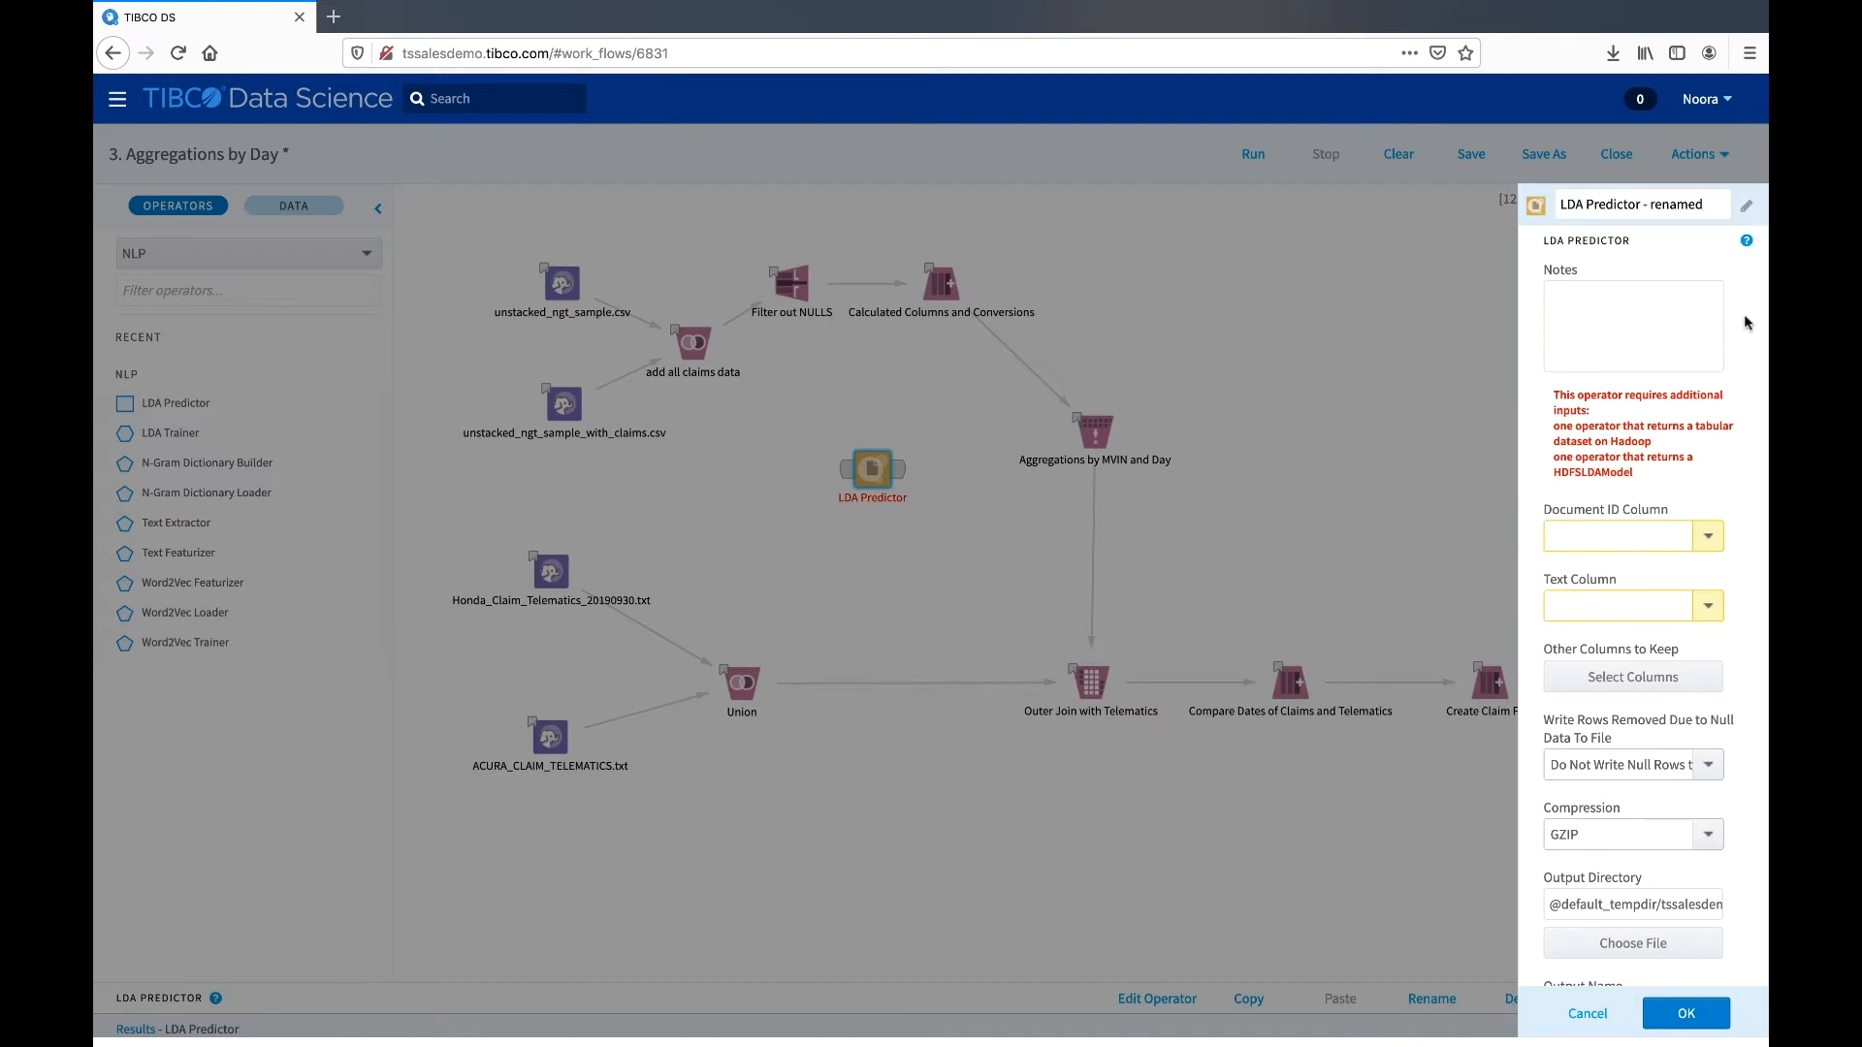
left_click(1591, 1014)
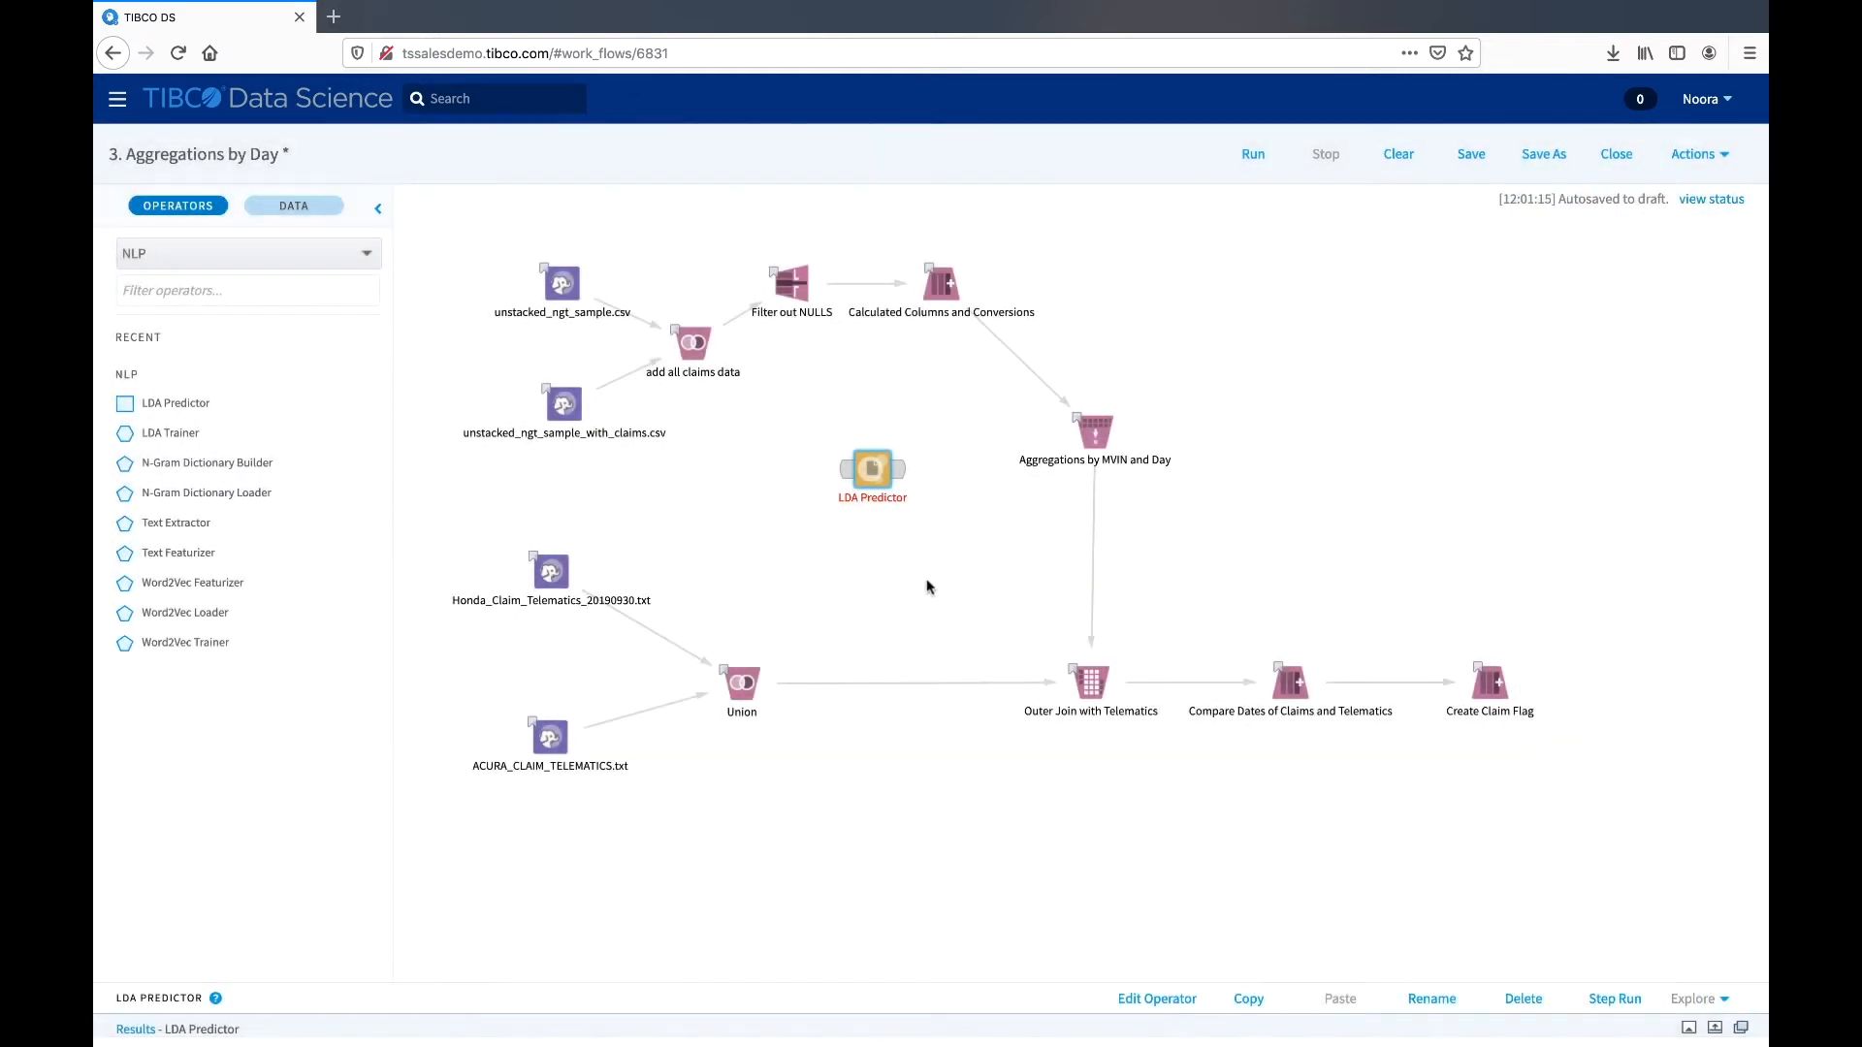
- Rename the LDA Predictor operator as "LDA Predictor - renamed" directly on the canvas
left_click(873, 498)
type("- renamed")
key("Return")
mouse_move(896, 479)
- Add two more LDA Predictor operators to the canvas, and delete all LDA Predictor operators from the workflow
left_click_drag(192, 404, 859, 552)
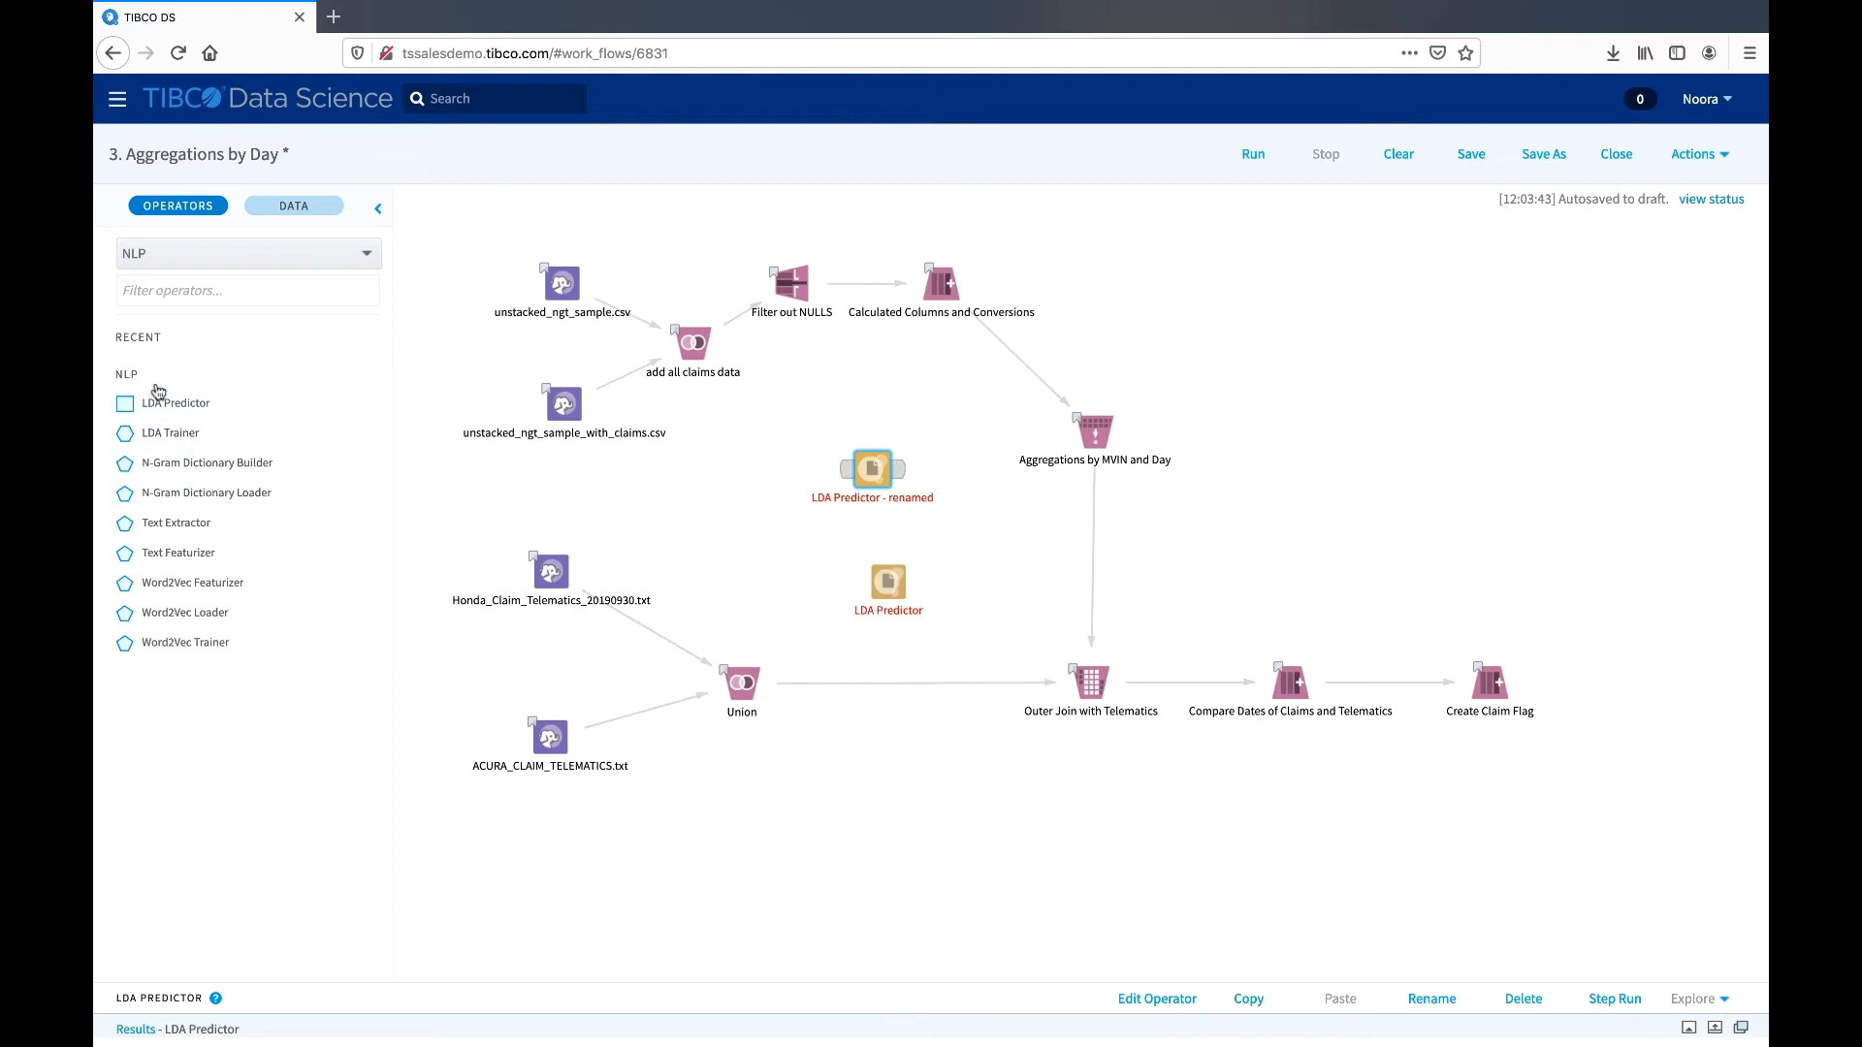
left_click_drag(160, 400, 793, 545)
left_click(801, 560)
key("Delete")
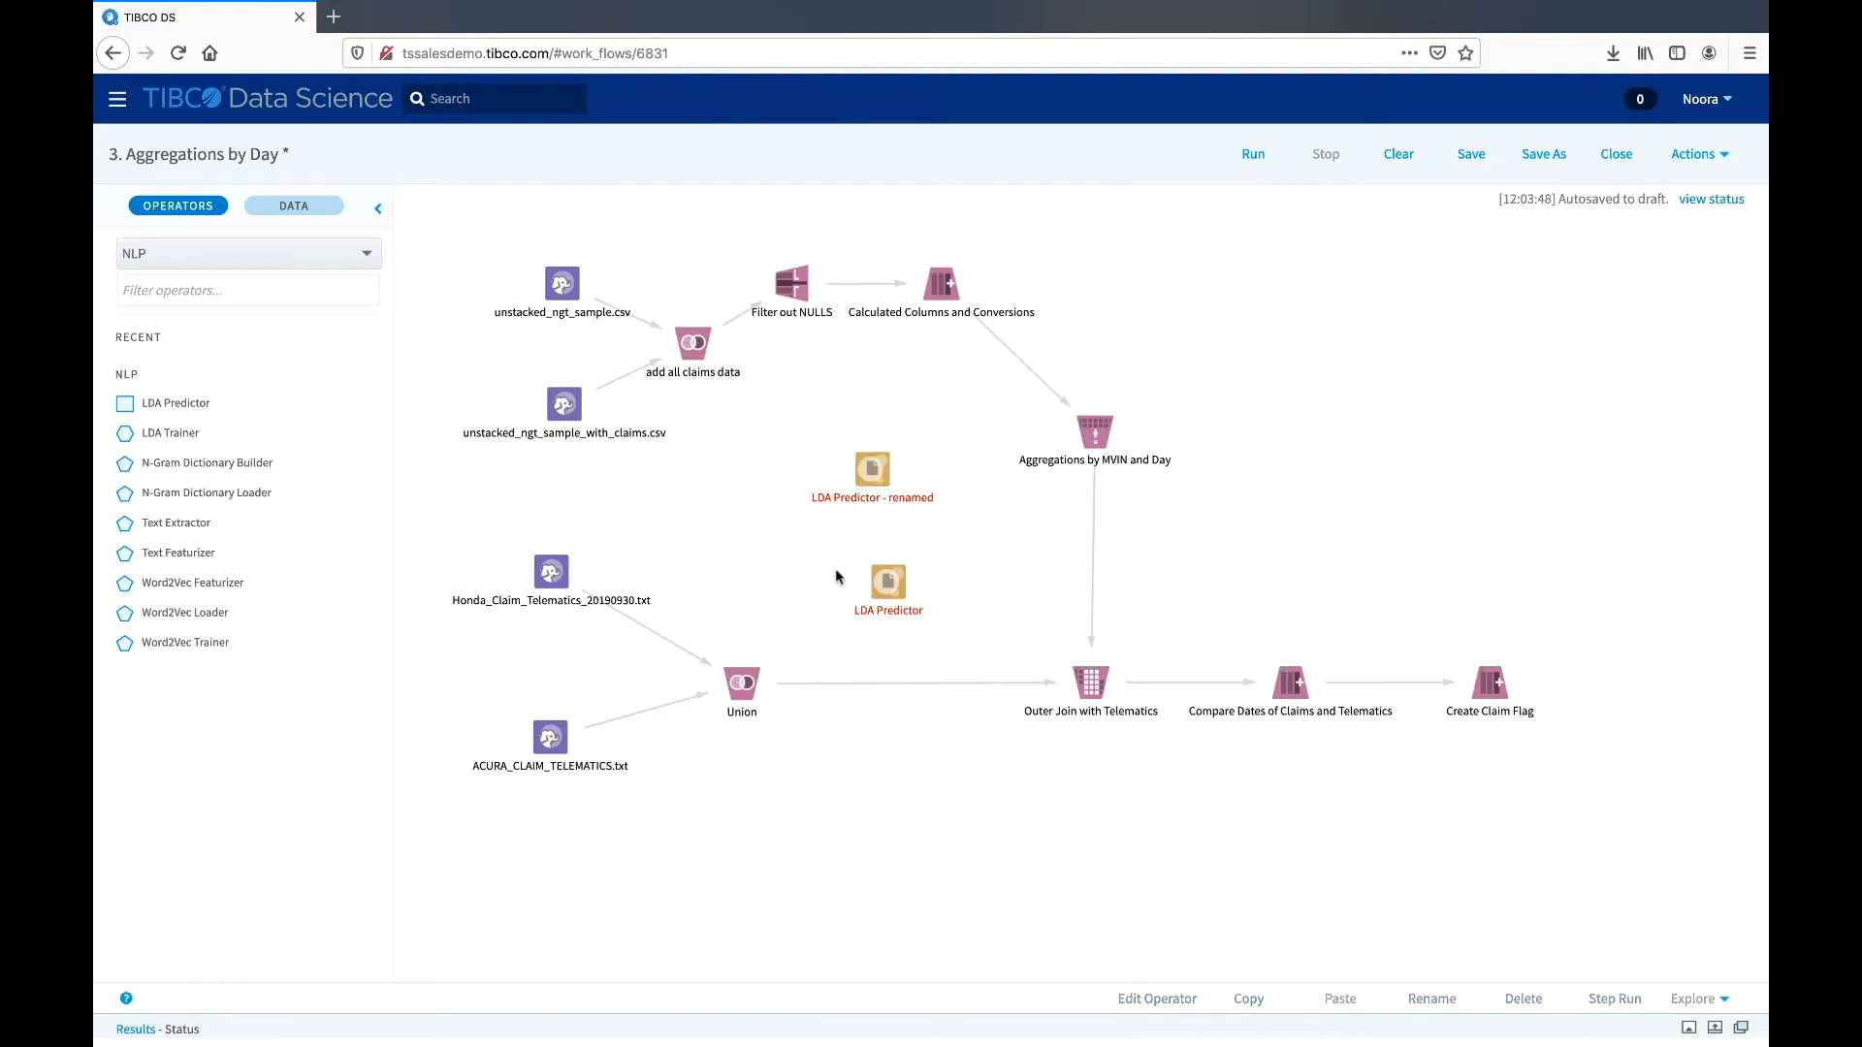
left_click(877, 582)
key("Delete")
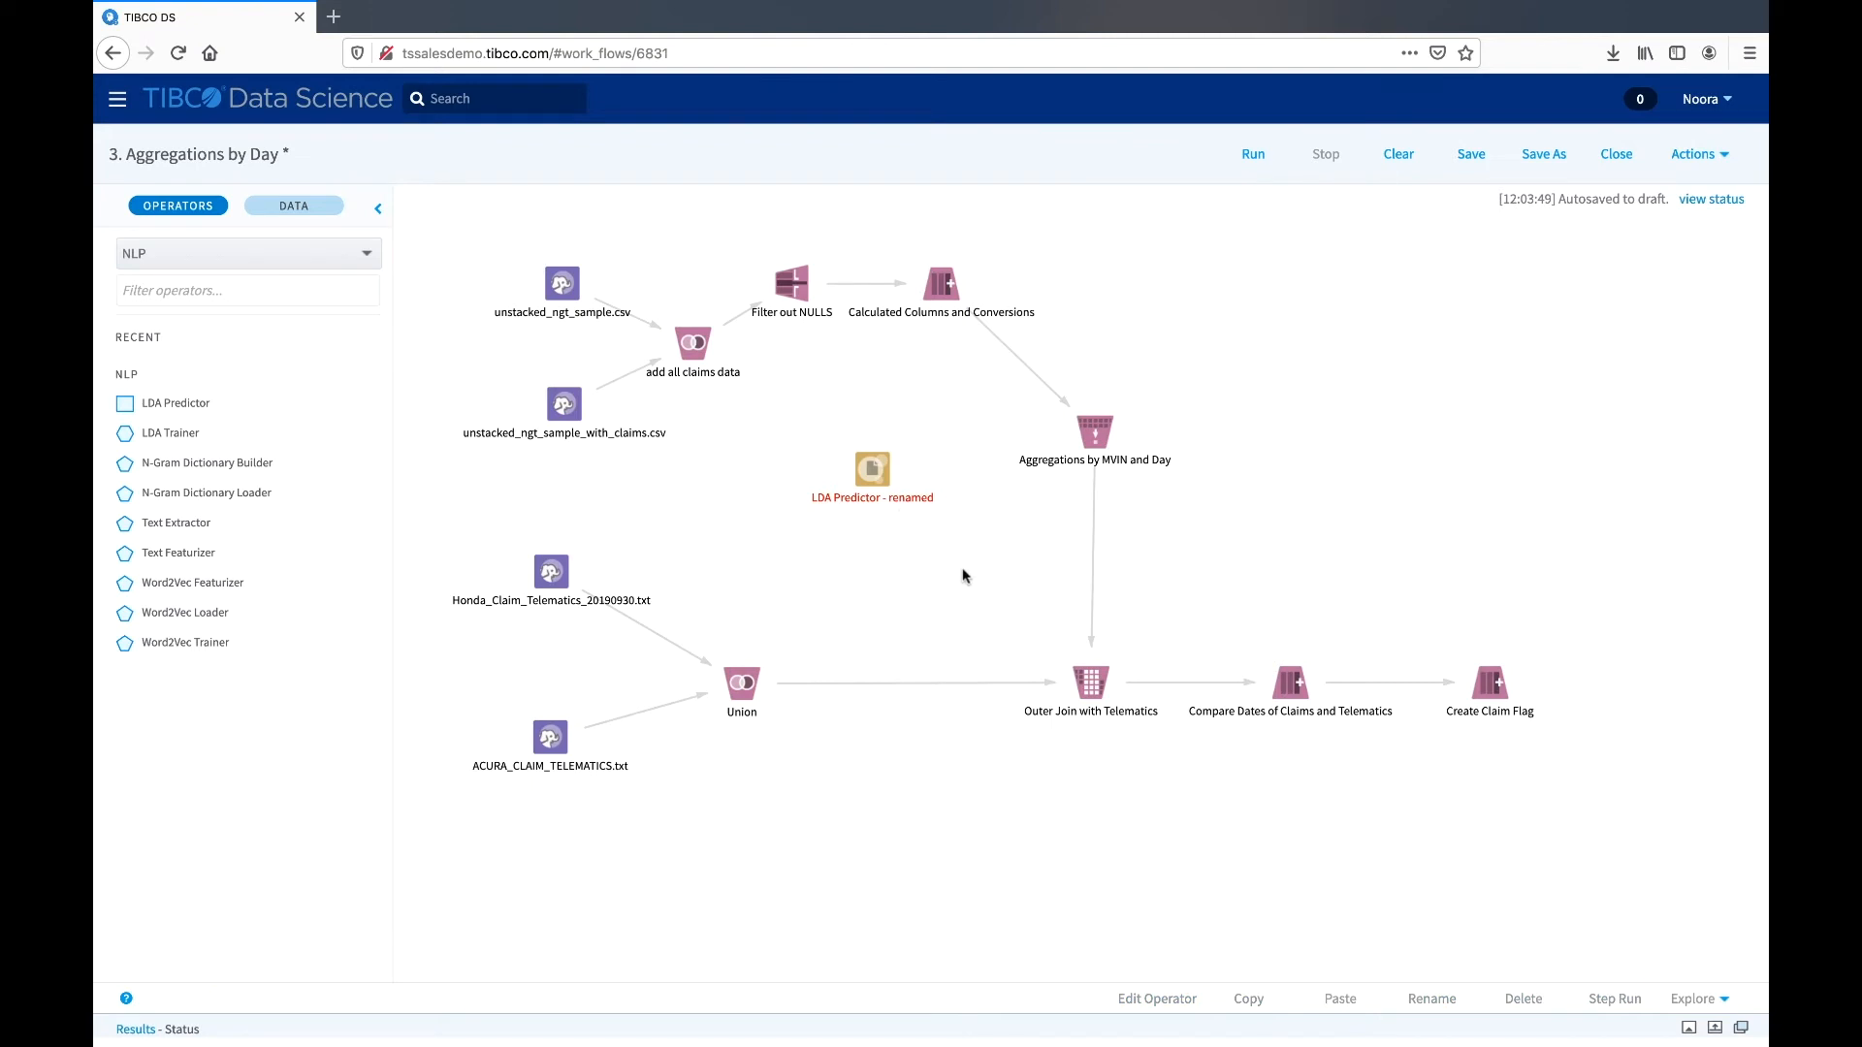
- Show the results of the Create Claim Flag operator beneath the workflow, hiding and reopening them once
left_click(1488, 687)
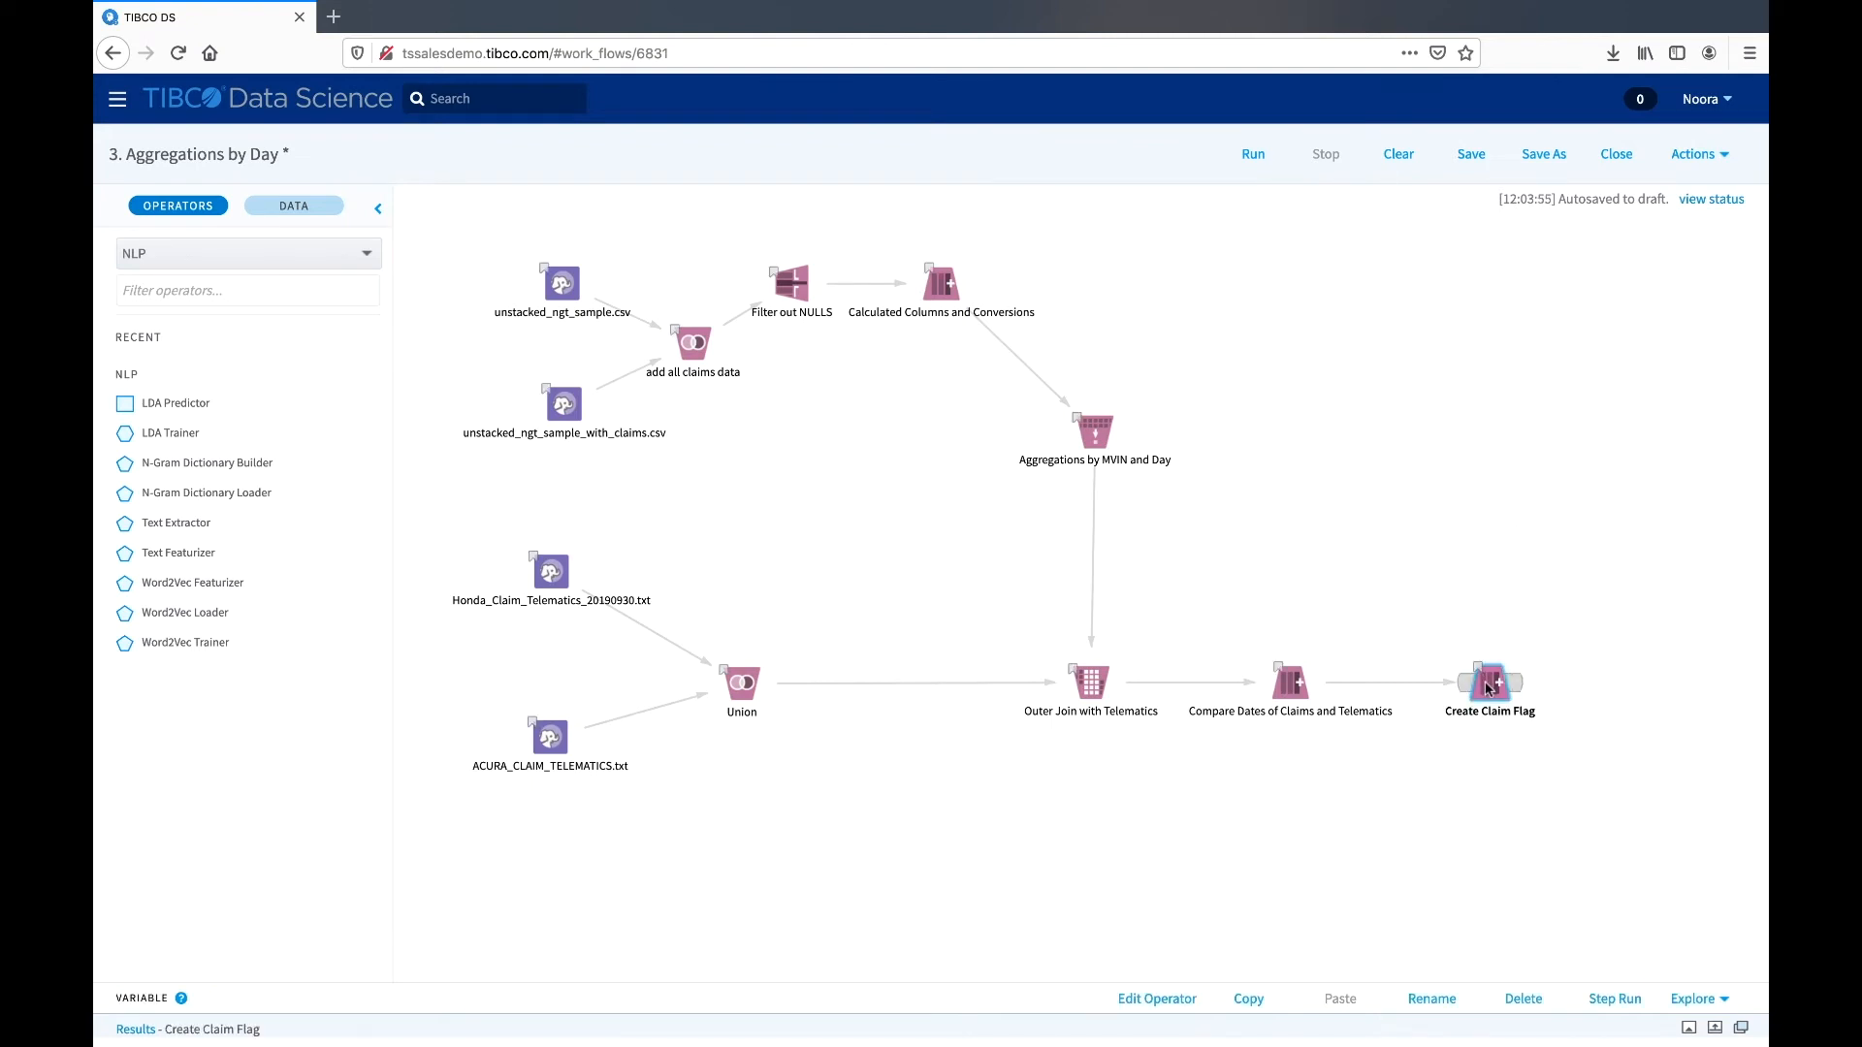
left_click(1689, 1030)
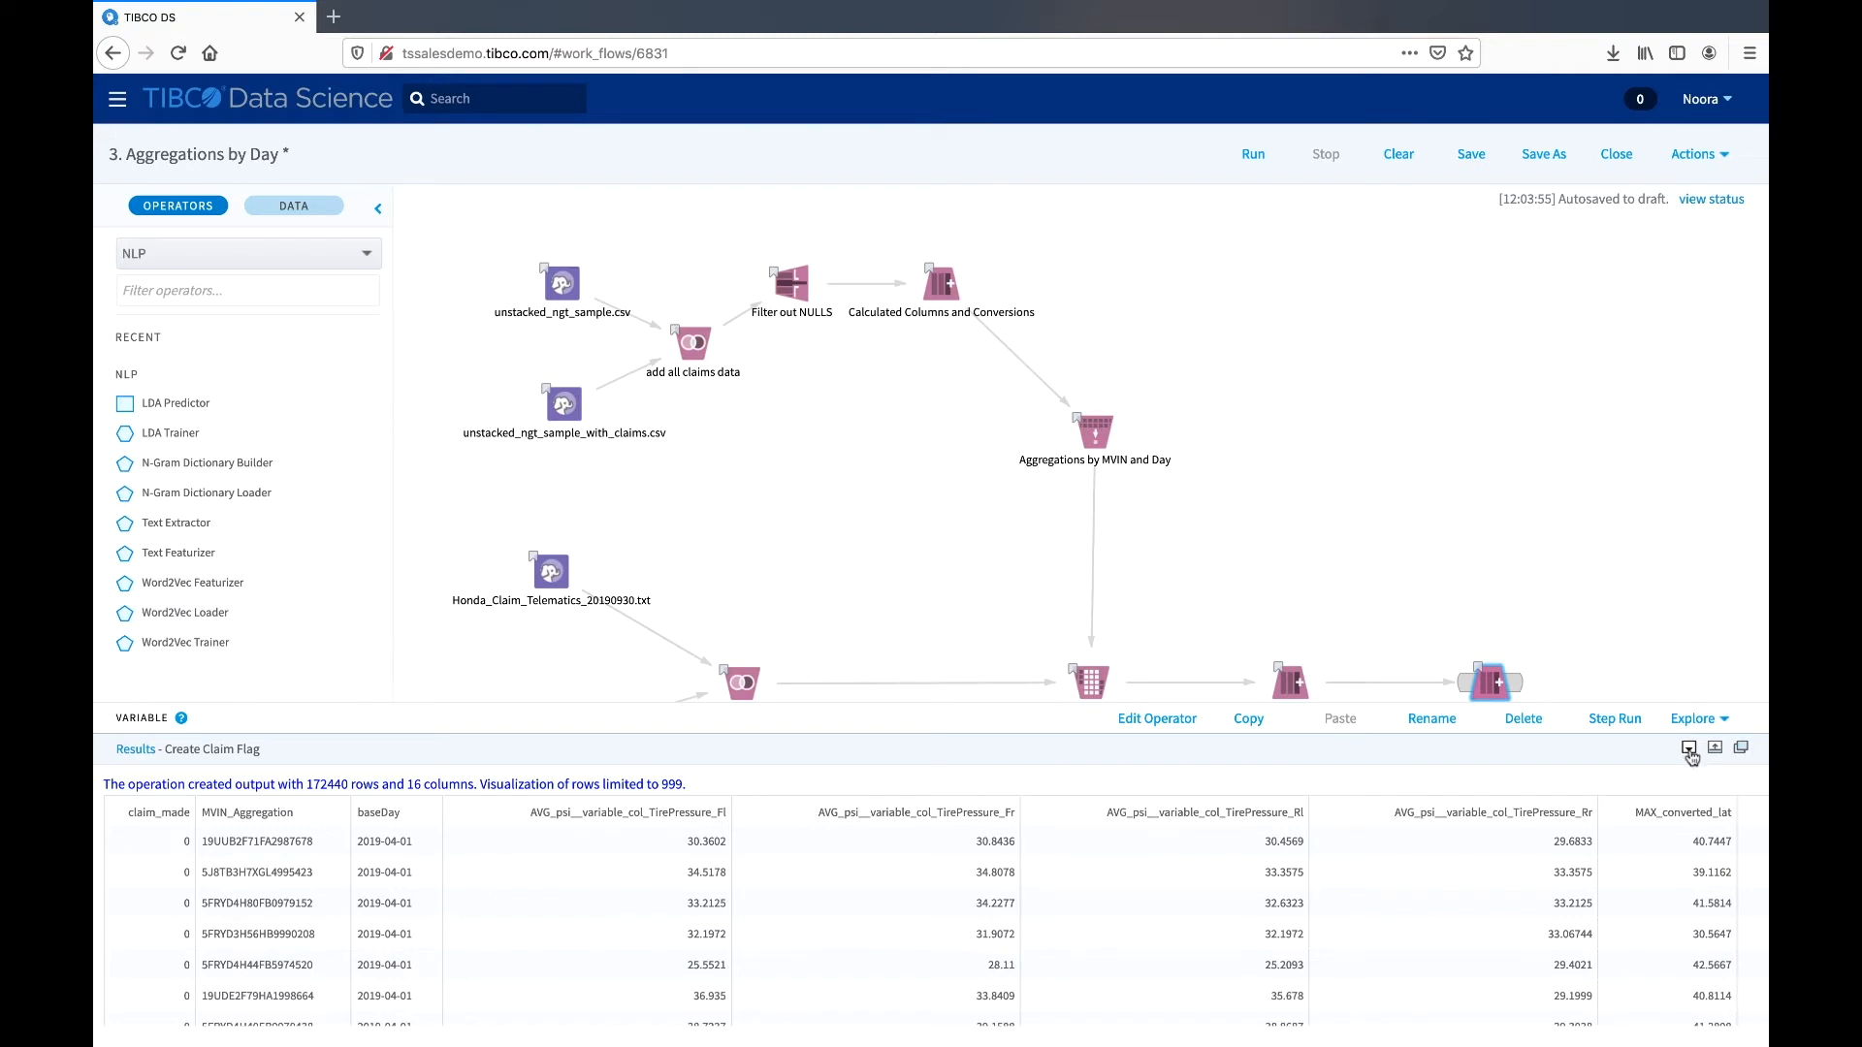
left_click(1689, 750)
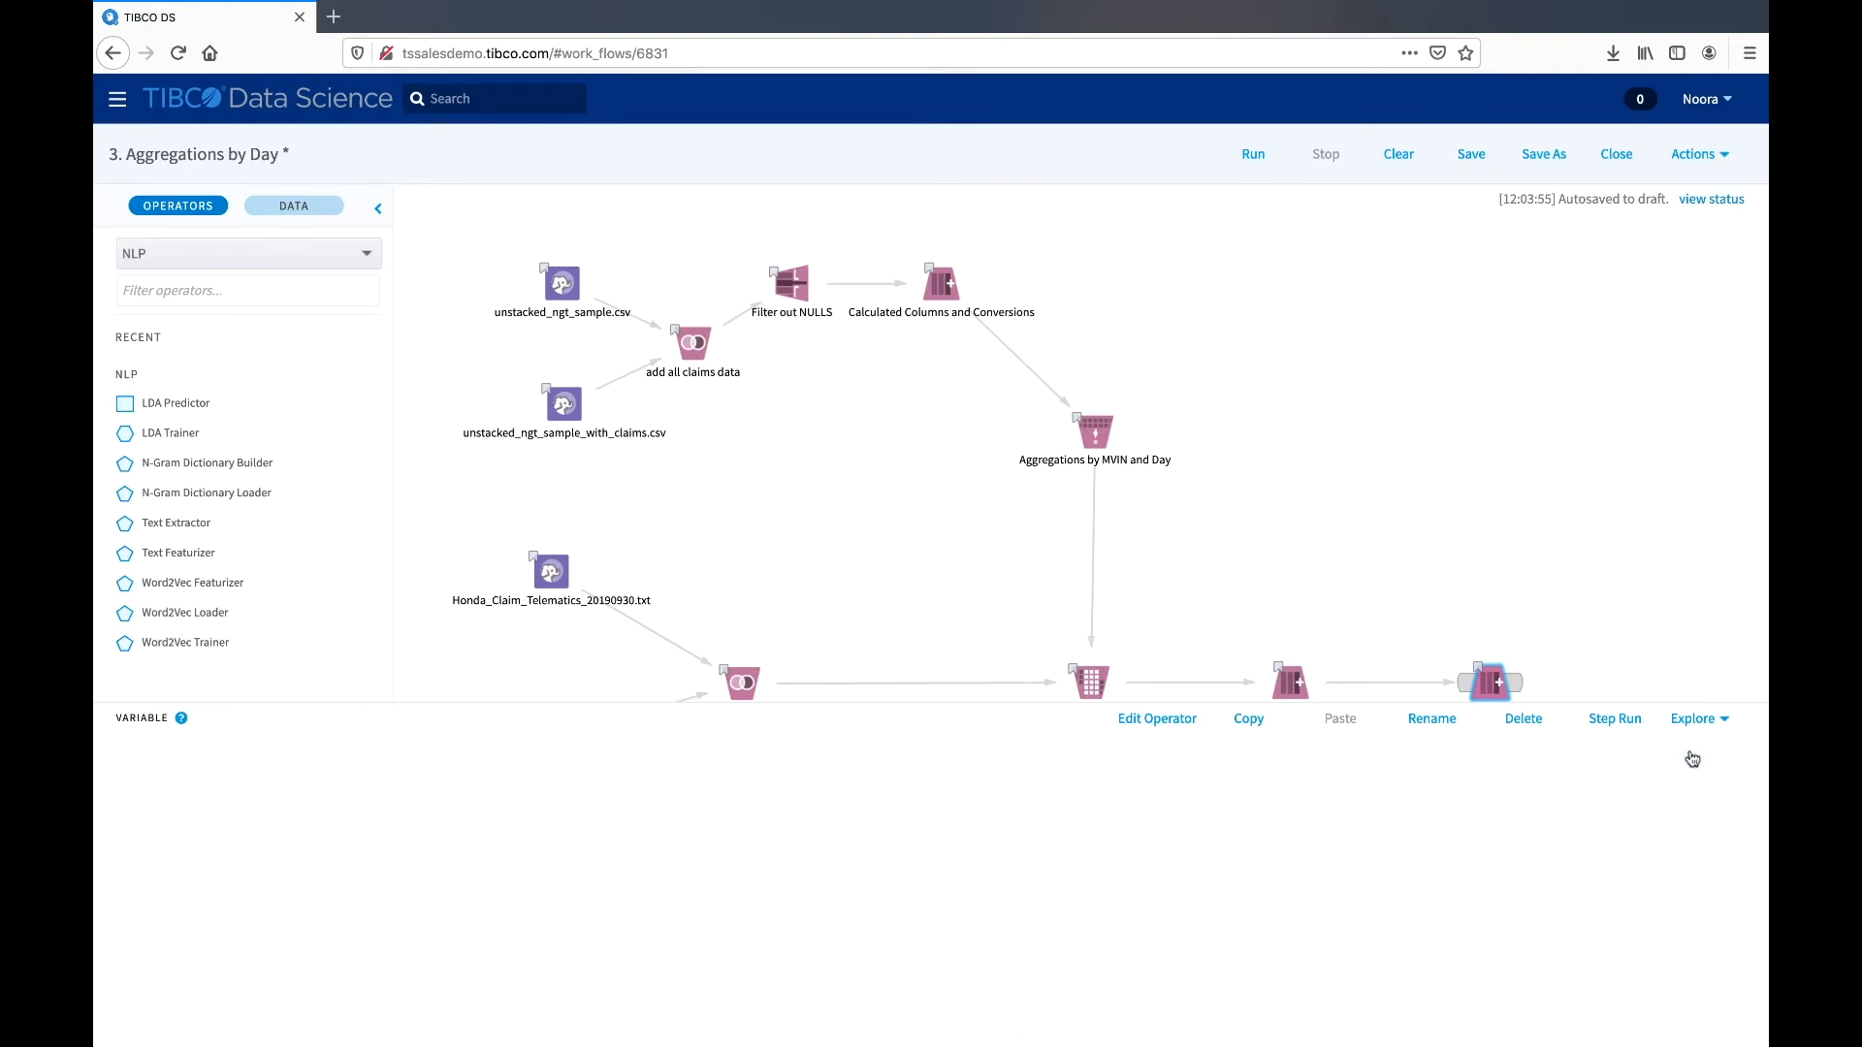
left_click(1688, 1028)
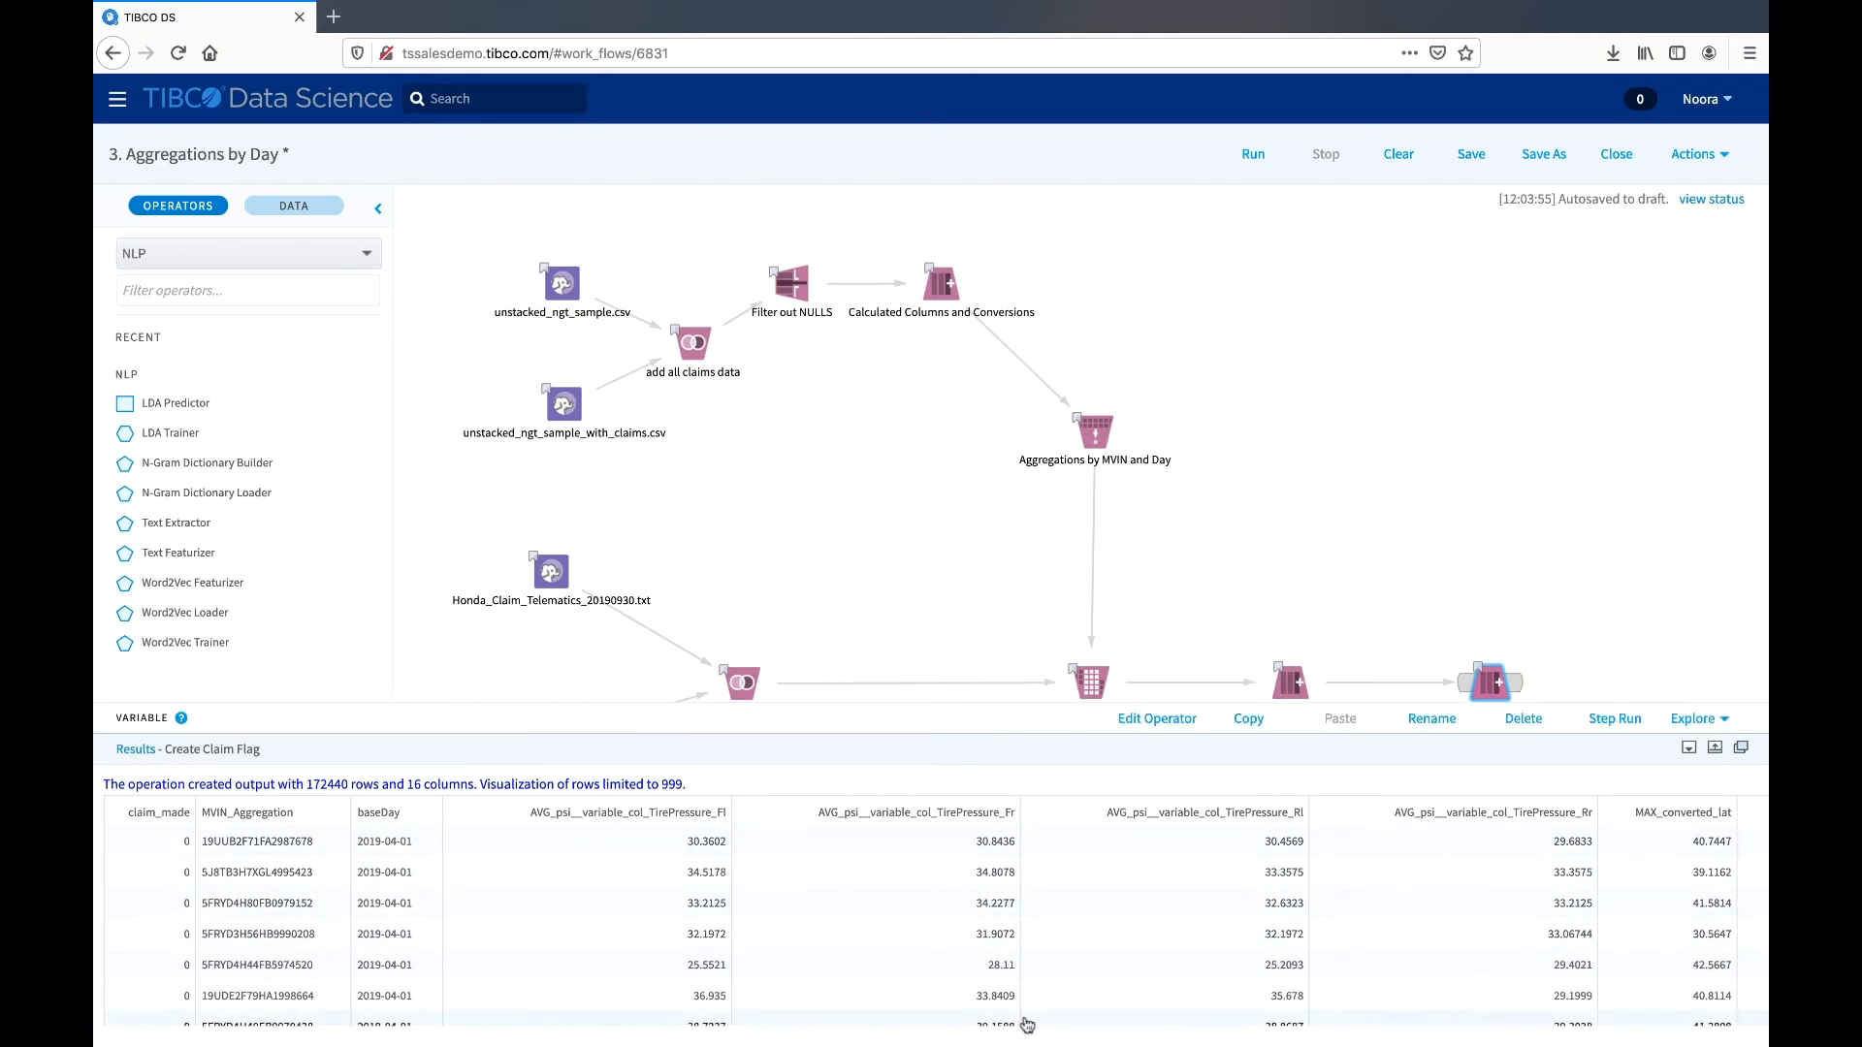
- Enlarge the Create Claim Flag results view and examine the output table's rows and columns
left_click(1715, 748)
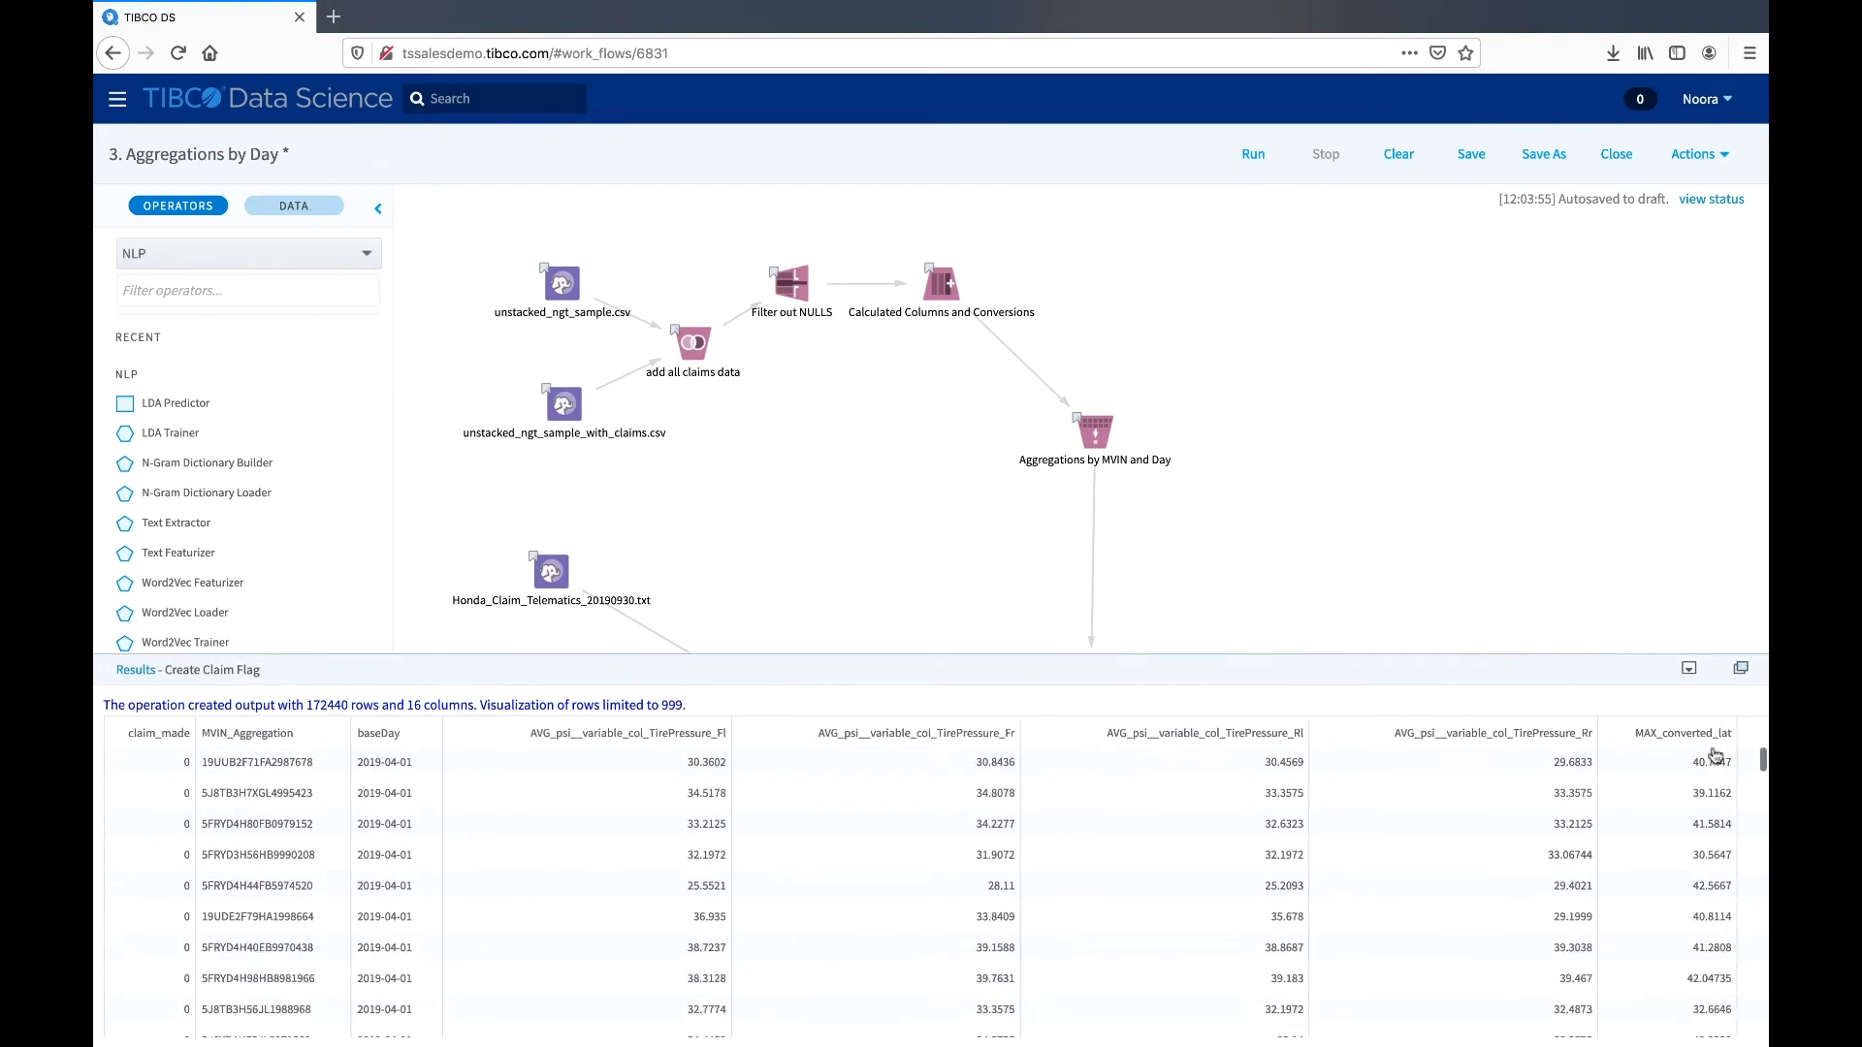
scroll(1617, 791, "down", 4)
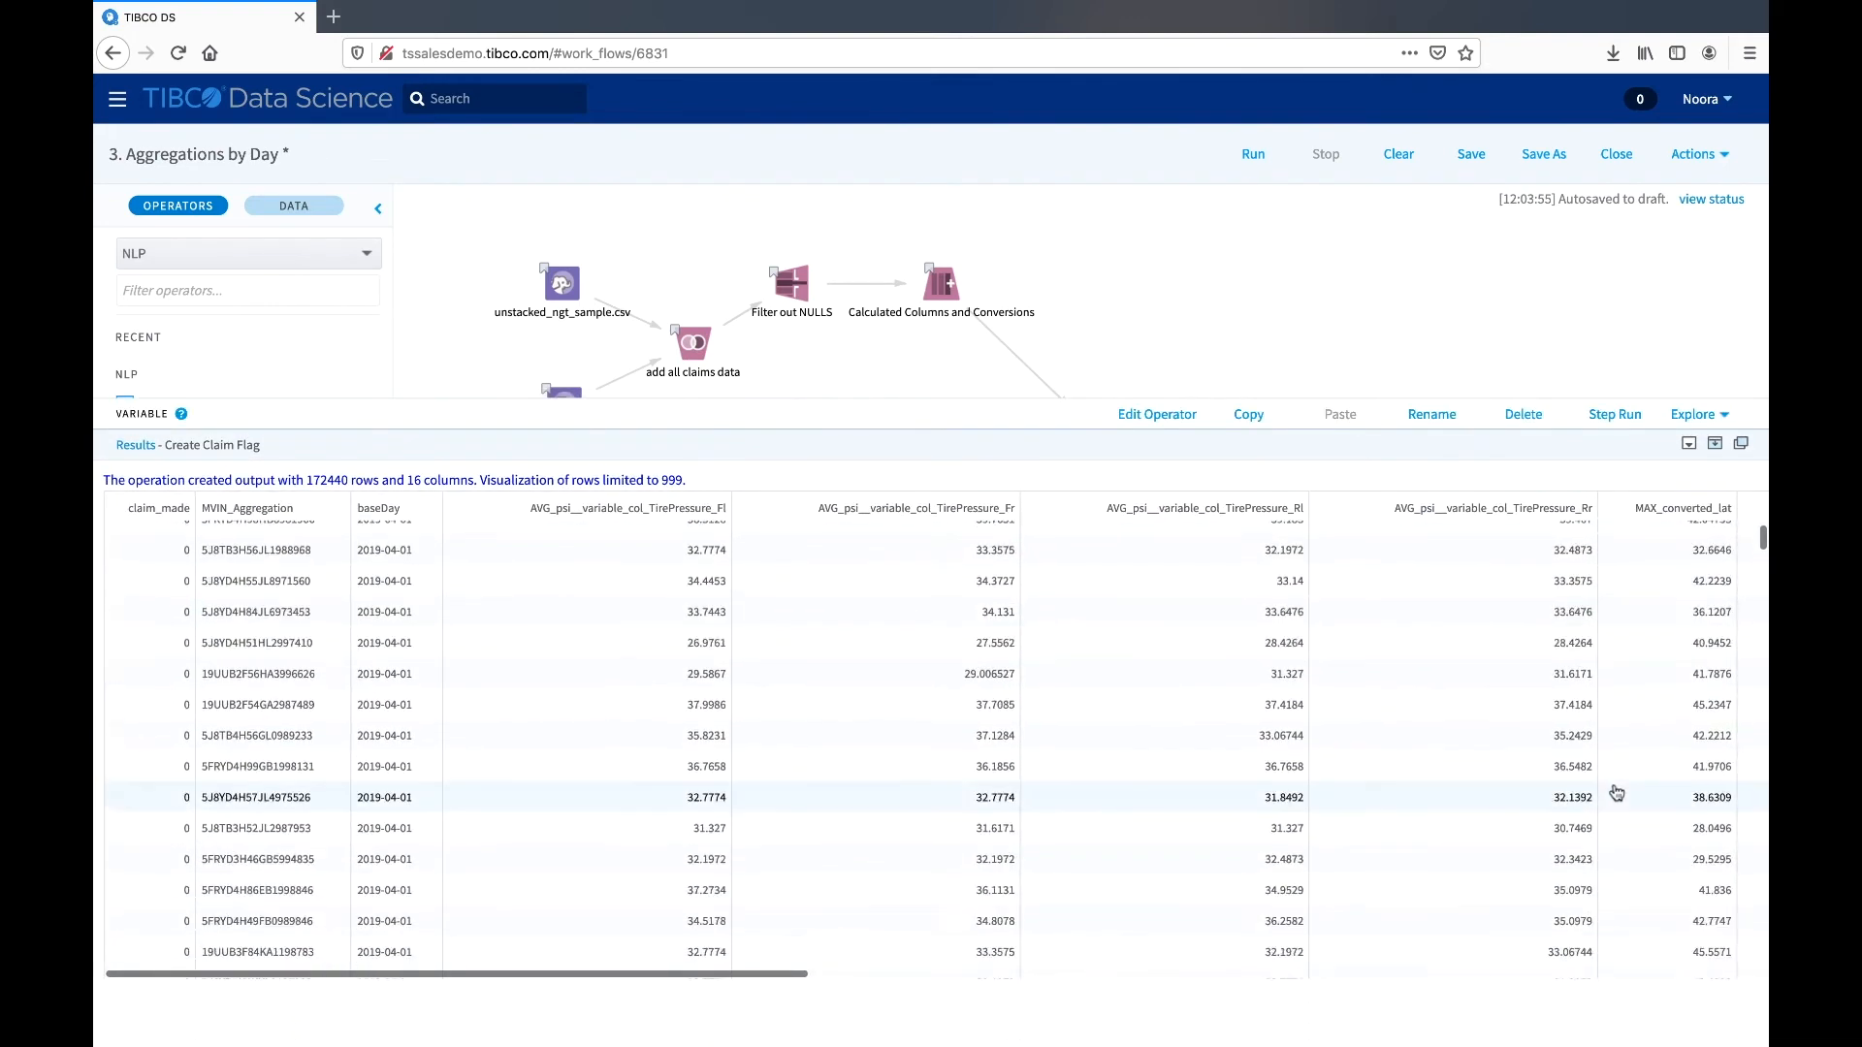
scroll(1616, 793, "up", 4)
scroll(1616, 794, "right", 1)
- Open the full workflow results separately, request the unstacked_ngt_sample_with_claims.csv and unstacked_ngt_sample.csv results, and return to the workflow
left_click(1740, 443)
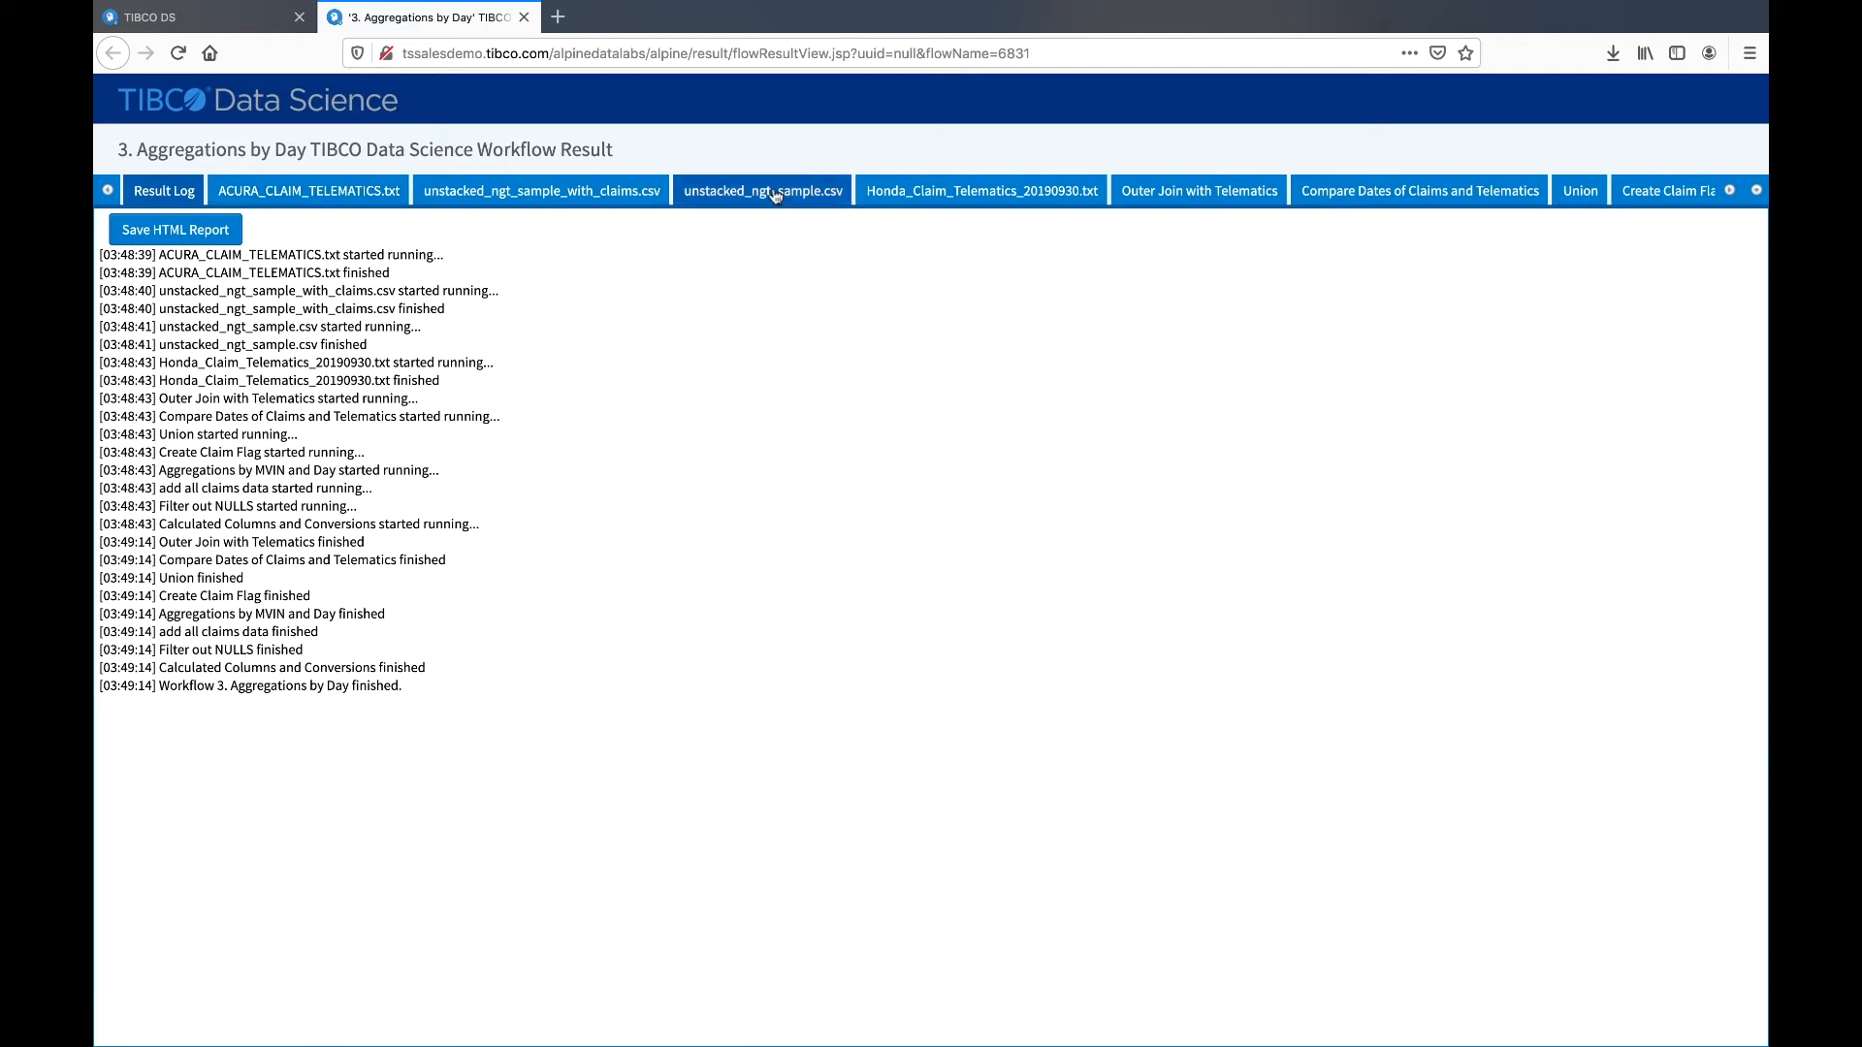
left_click(560, 194)
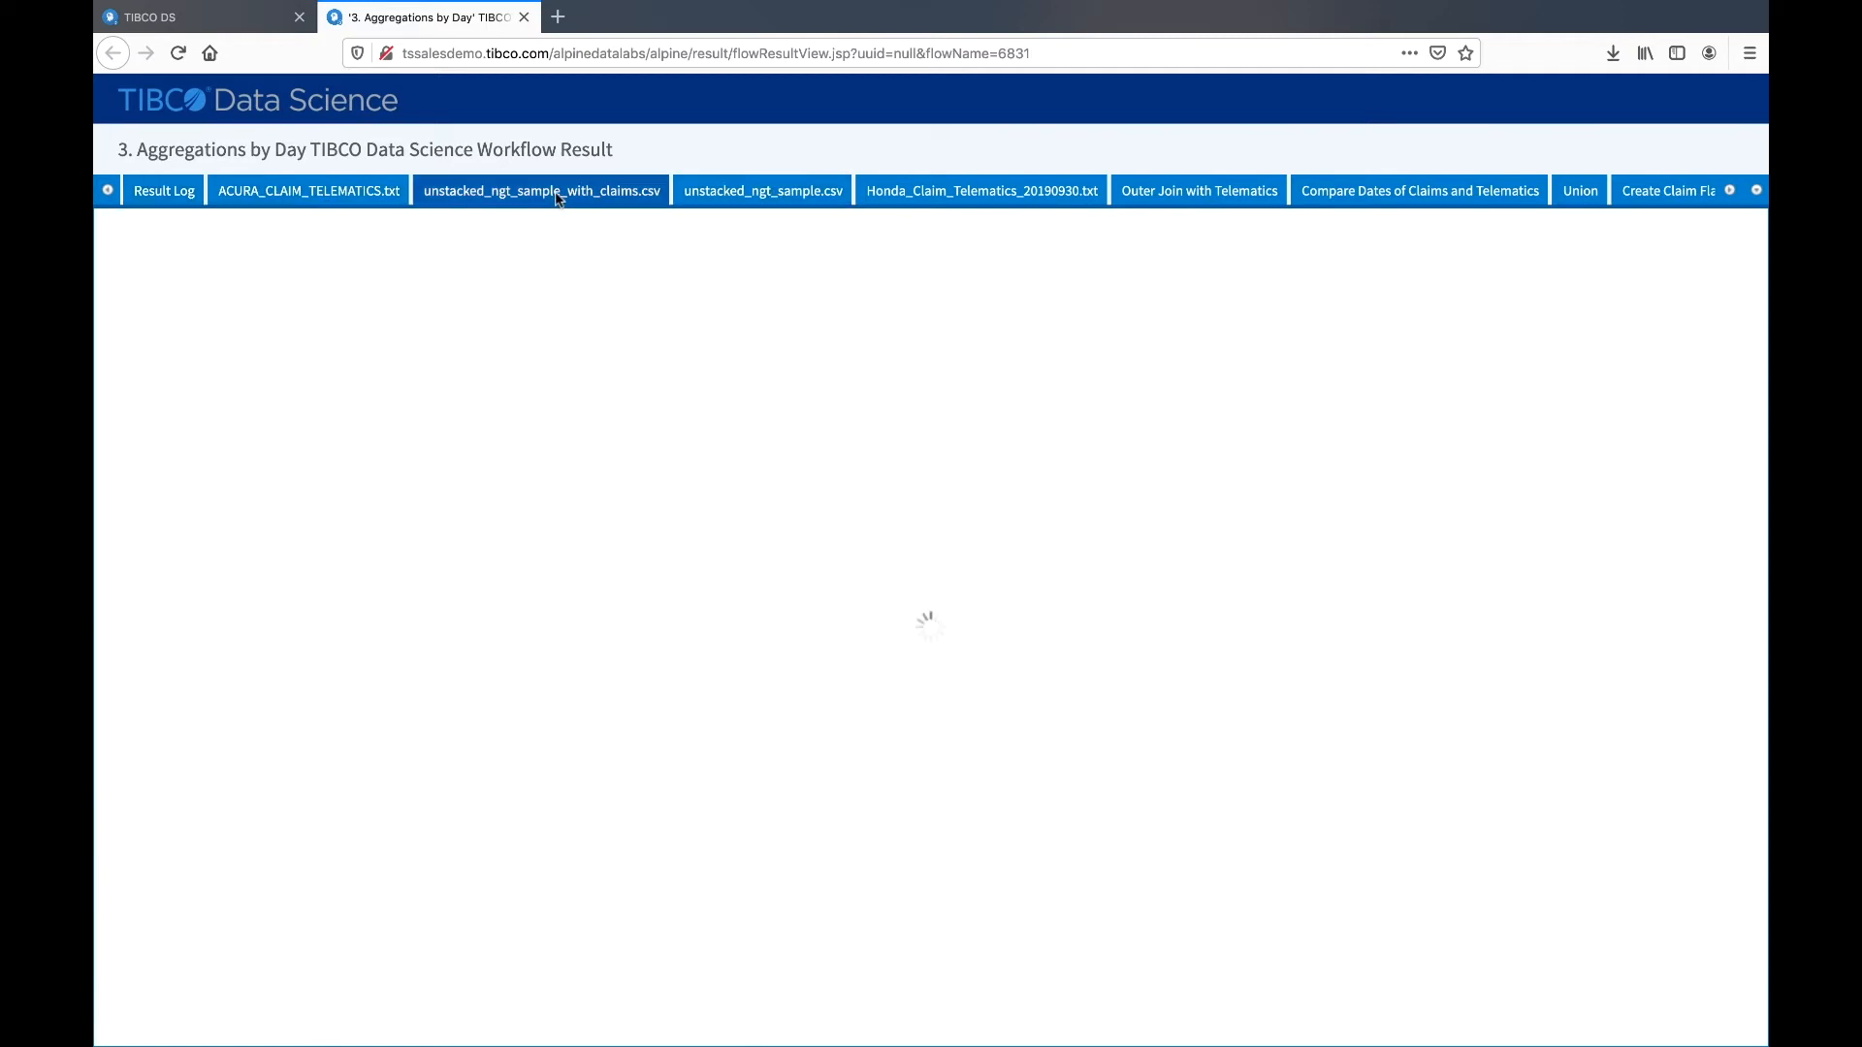
left_click(757, 192)
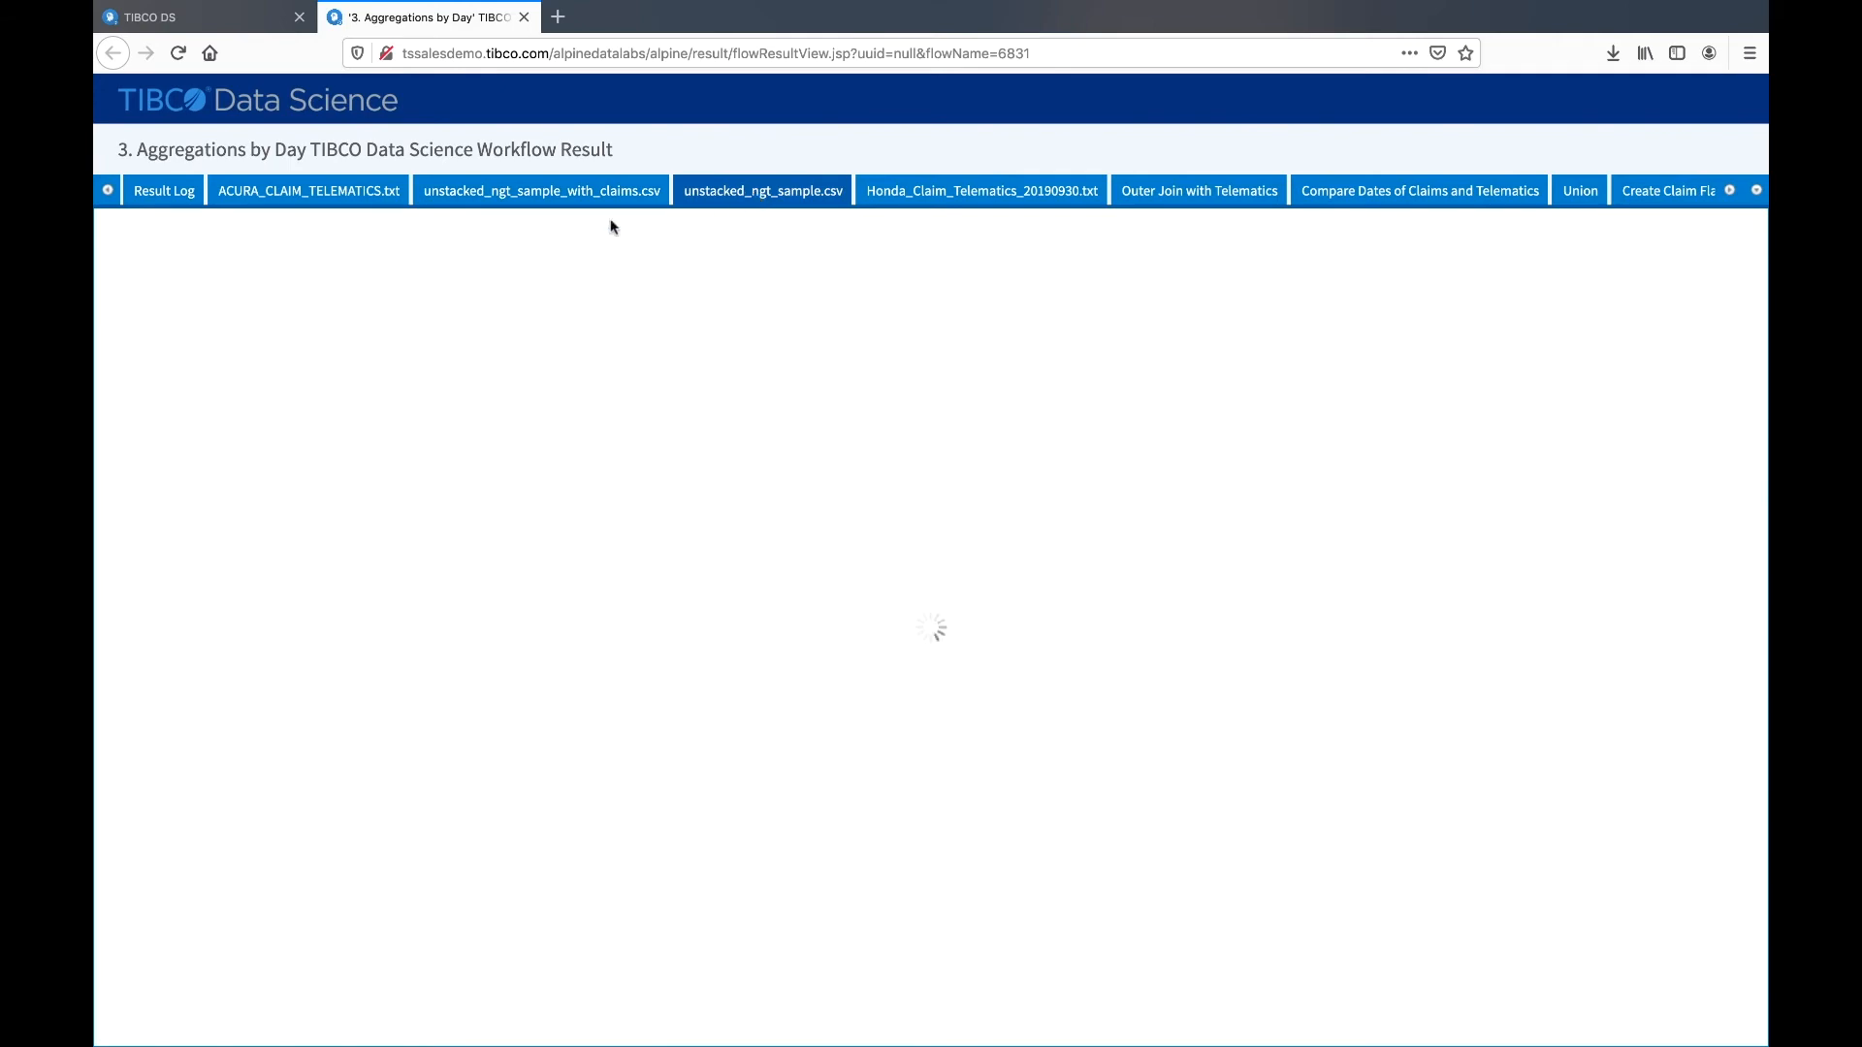
left_click(232, 21)
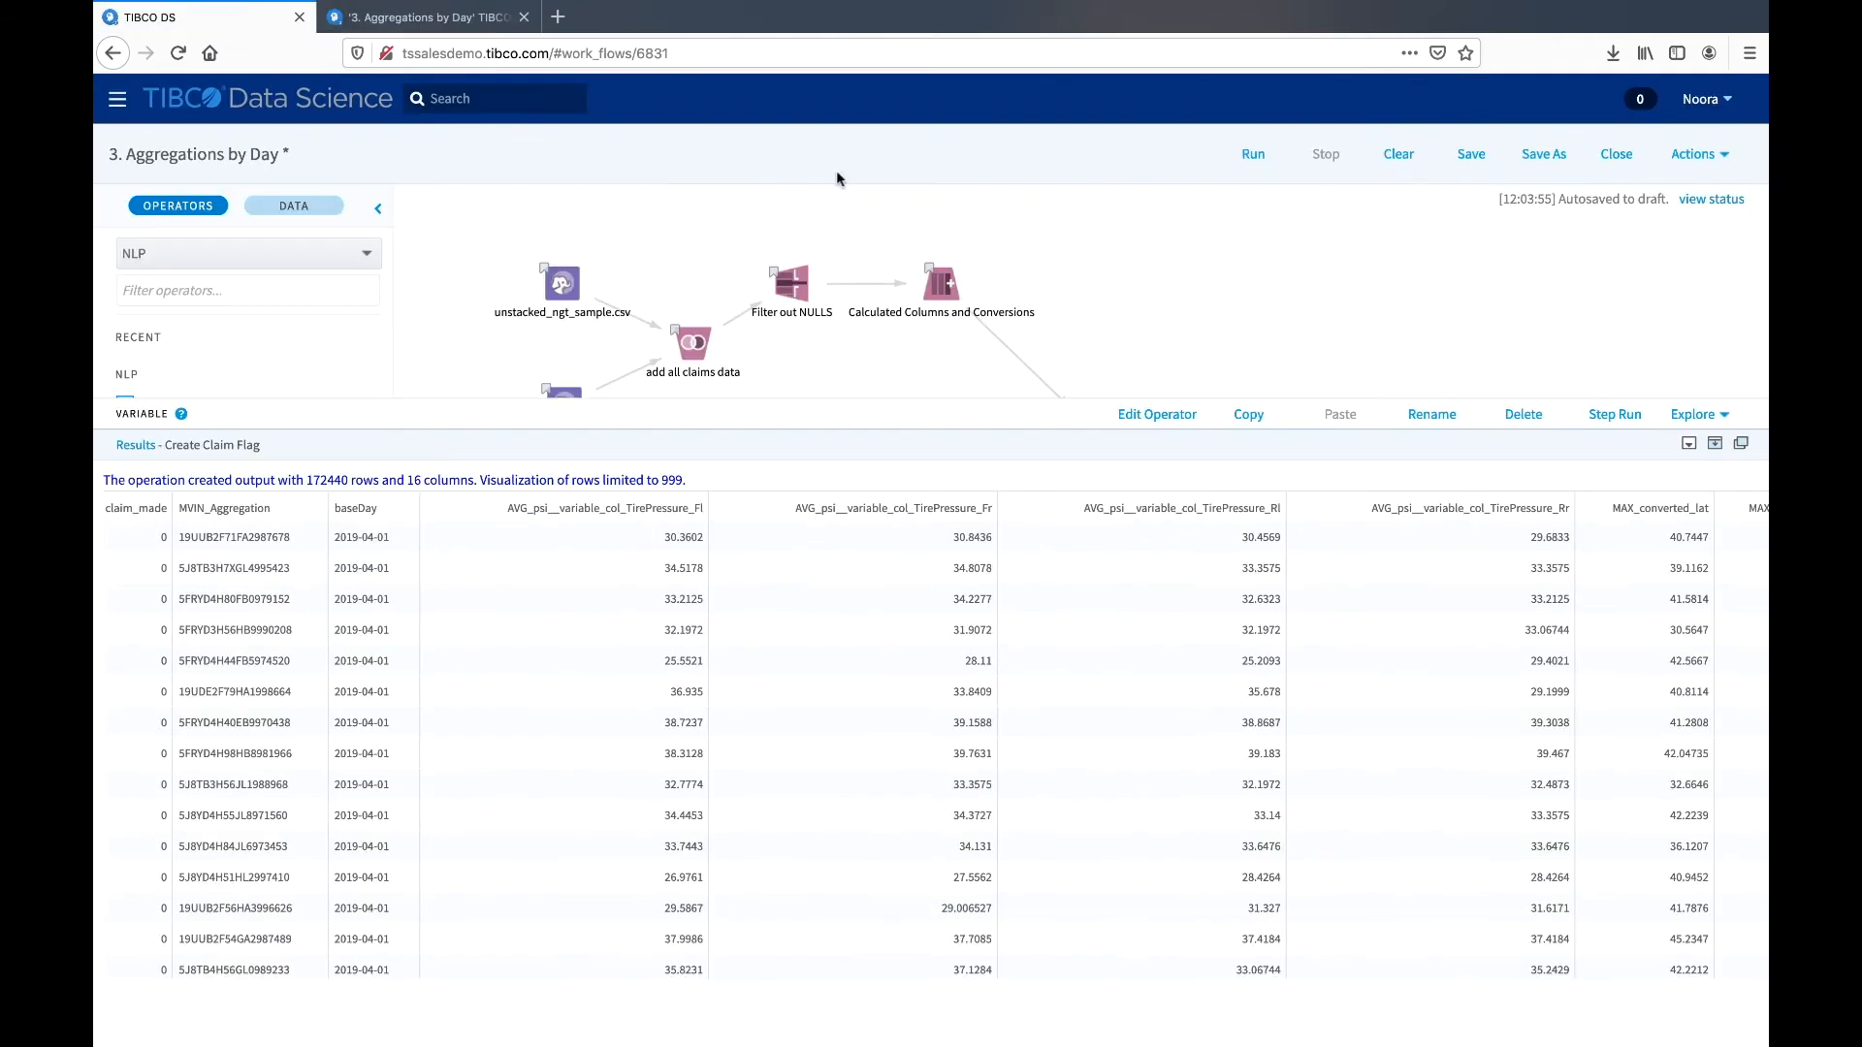
- Hide the results view and display the grid on the workflow canvas
left_click(1689, 444)
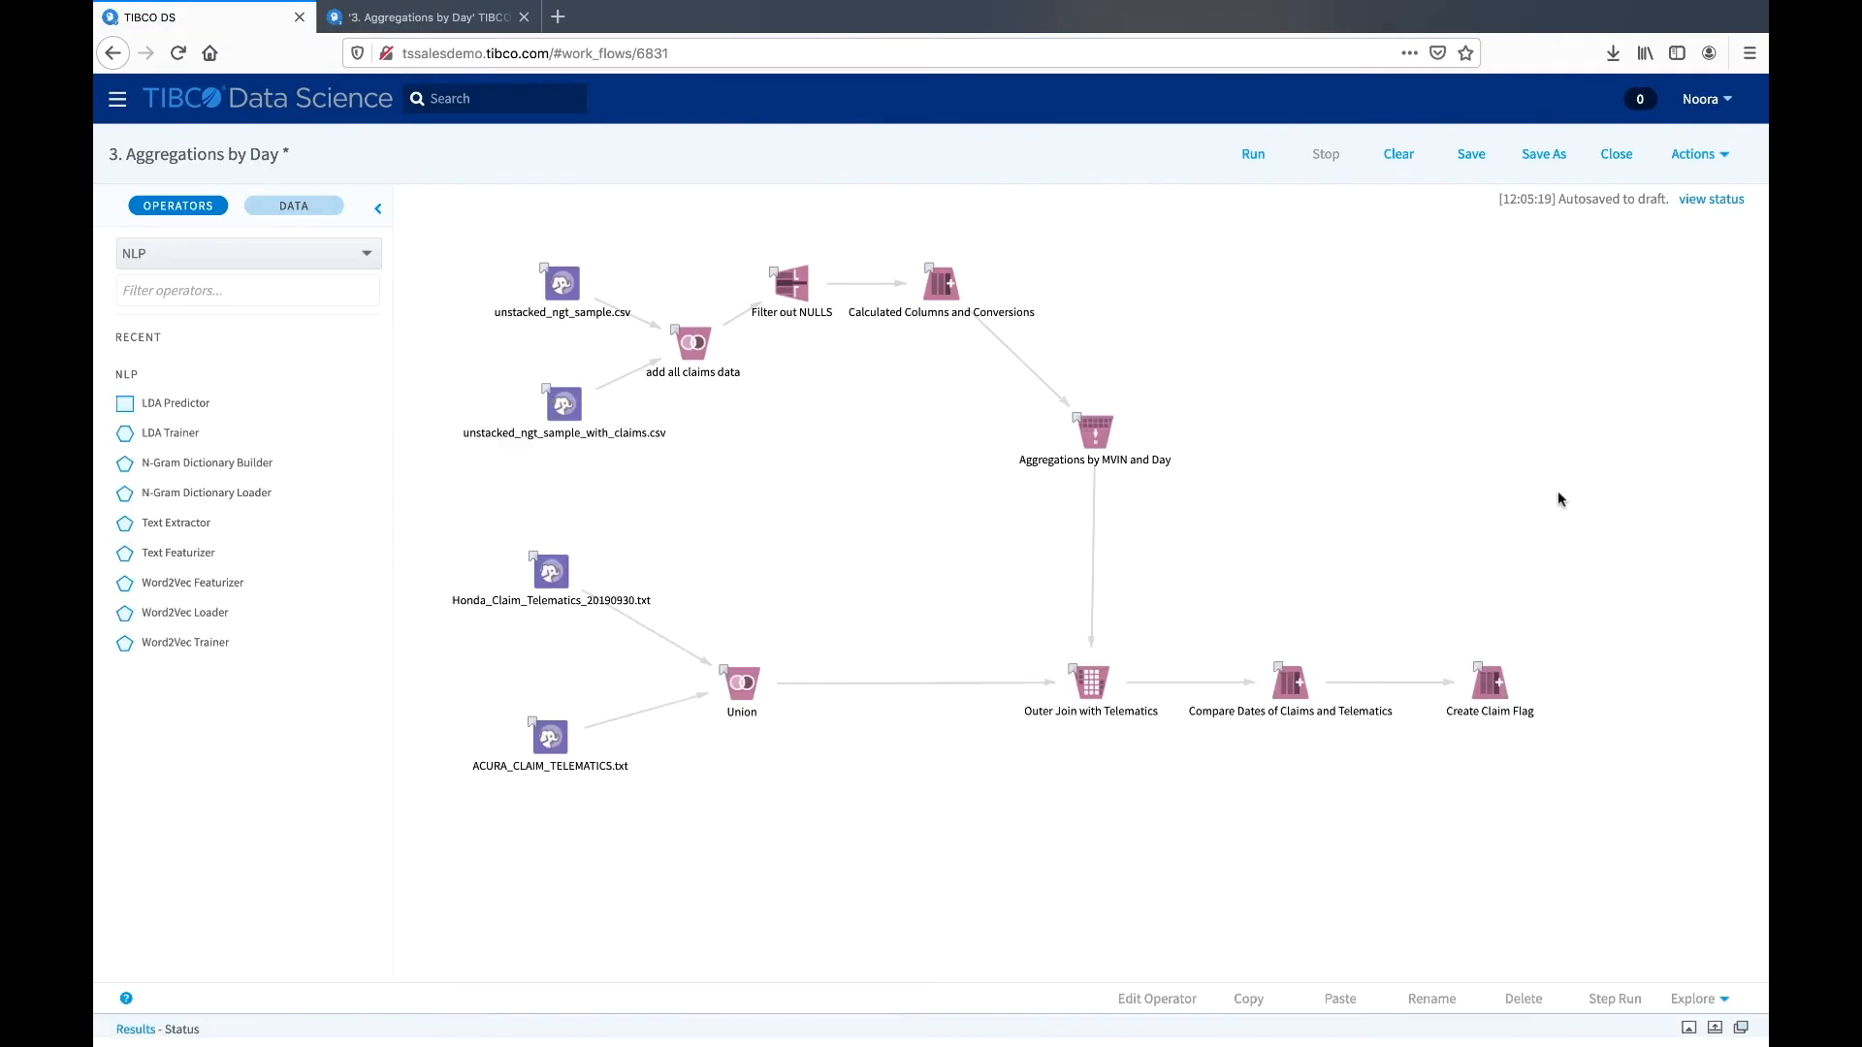
right_click(1389, 491)
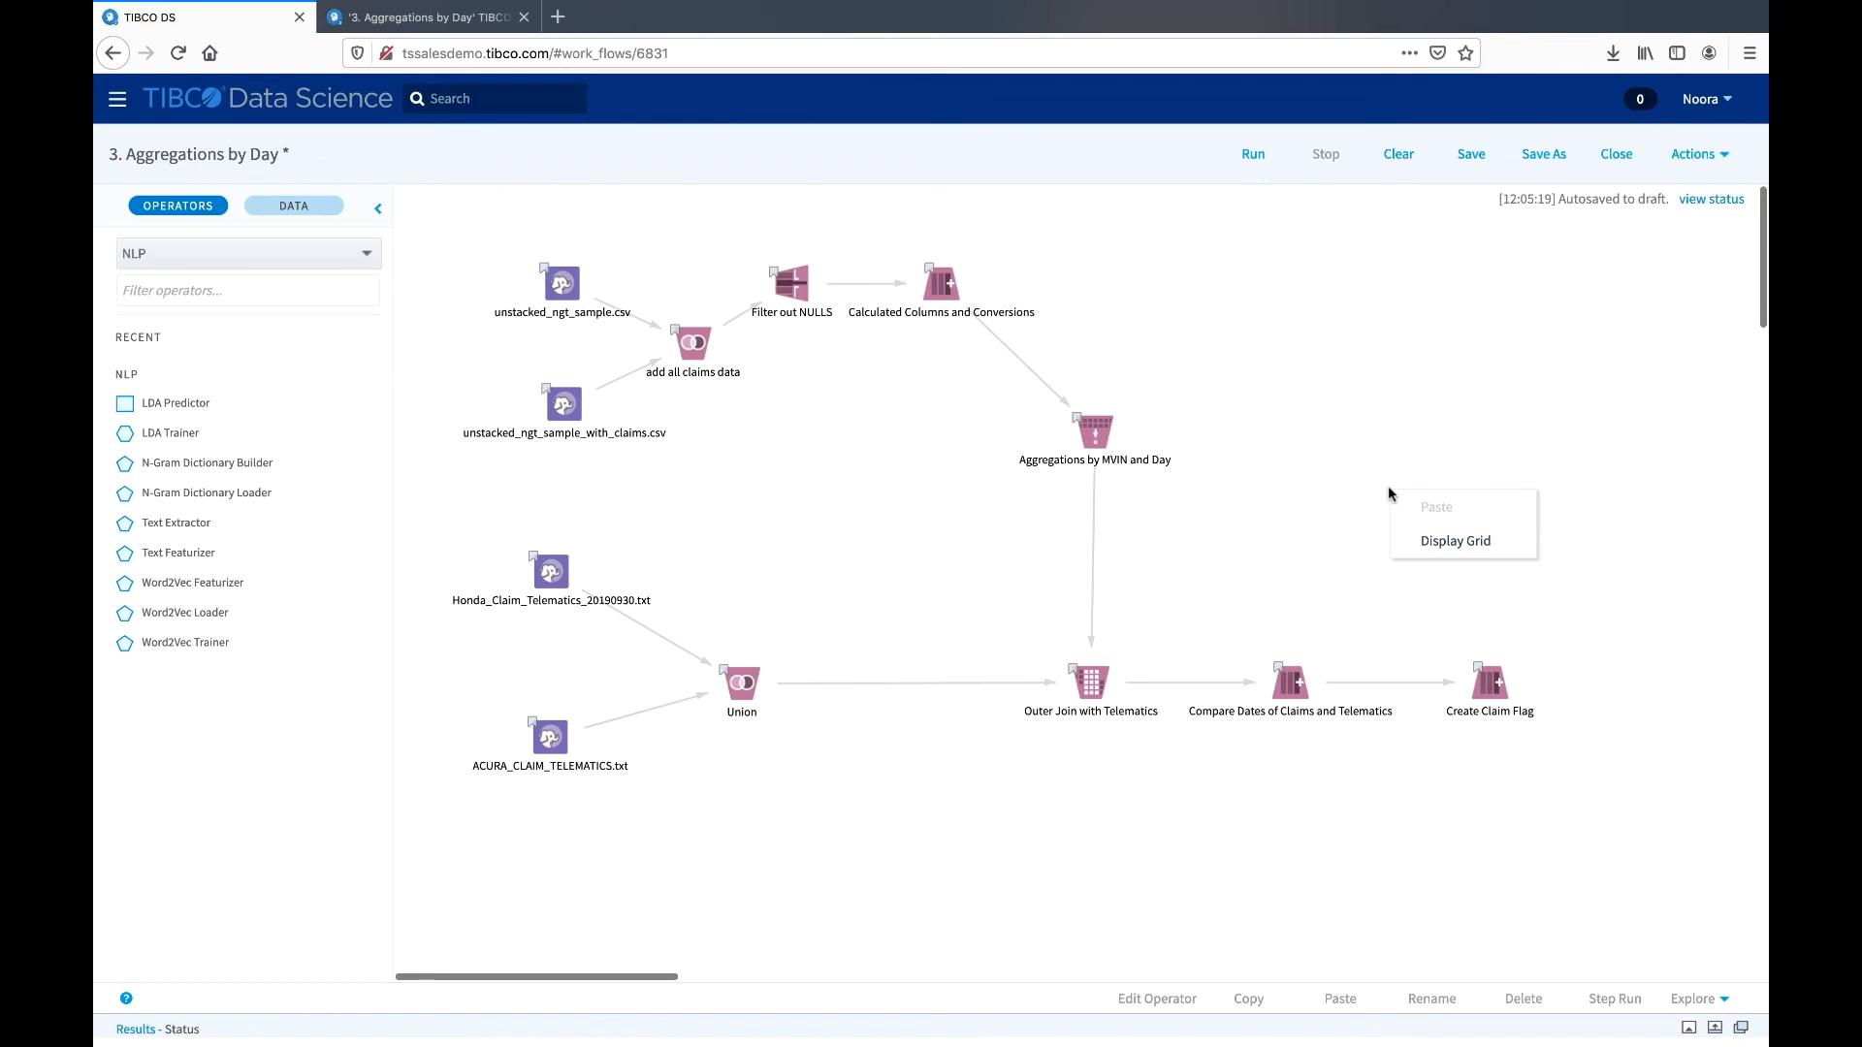
left_click(1414, 544)
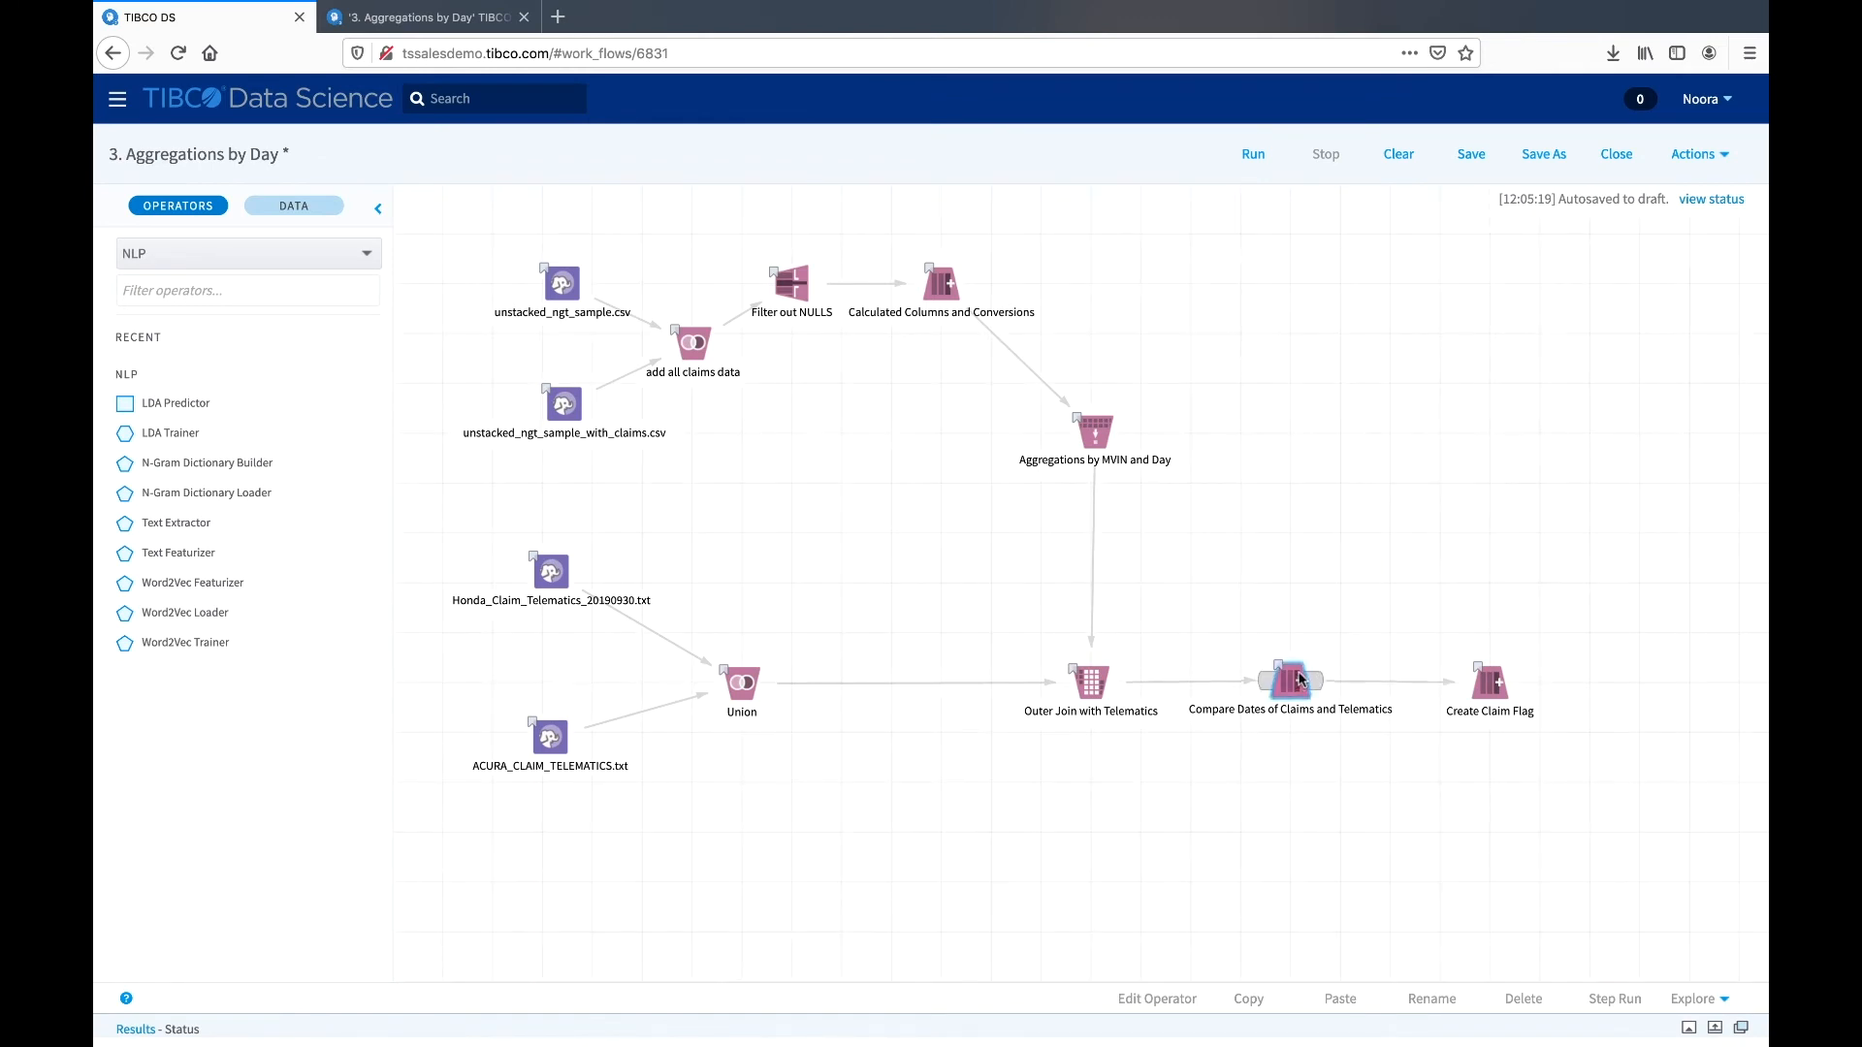
- Move the Compare Dates of Claims and Telematics and Create Claim Flag operators up into a level row and hide the canvas grid
left_click_drag(1299, 684, 1304, 579)
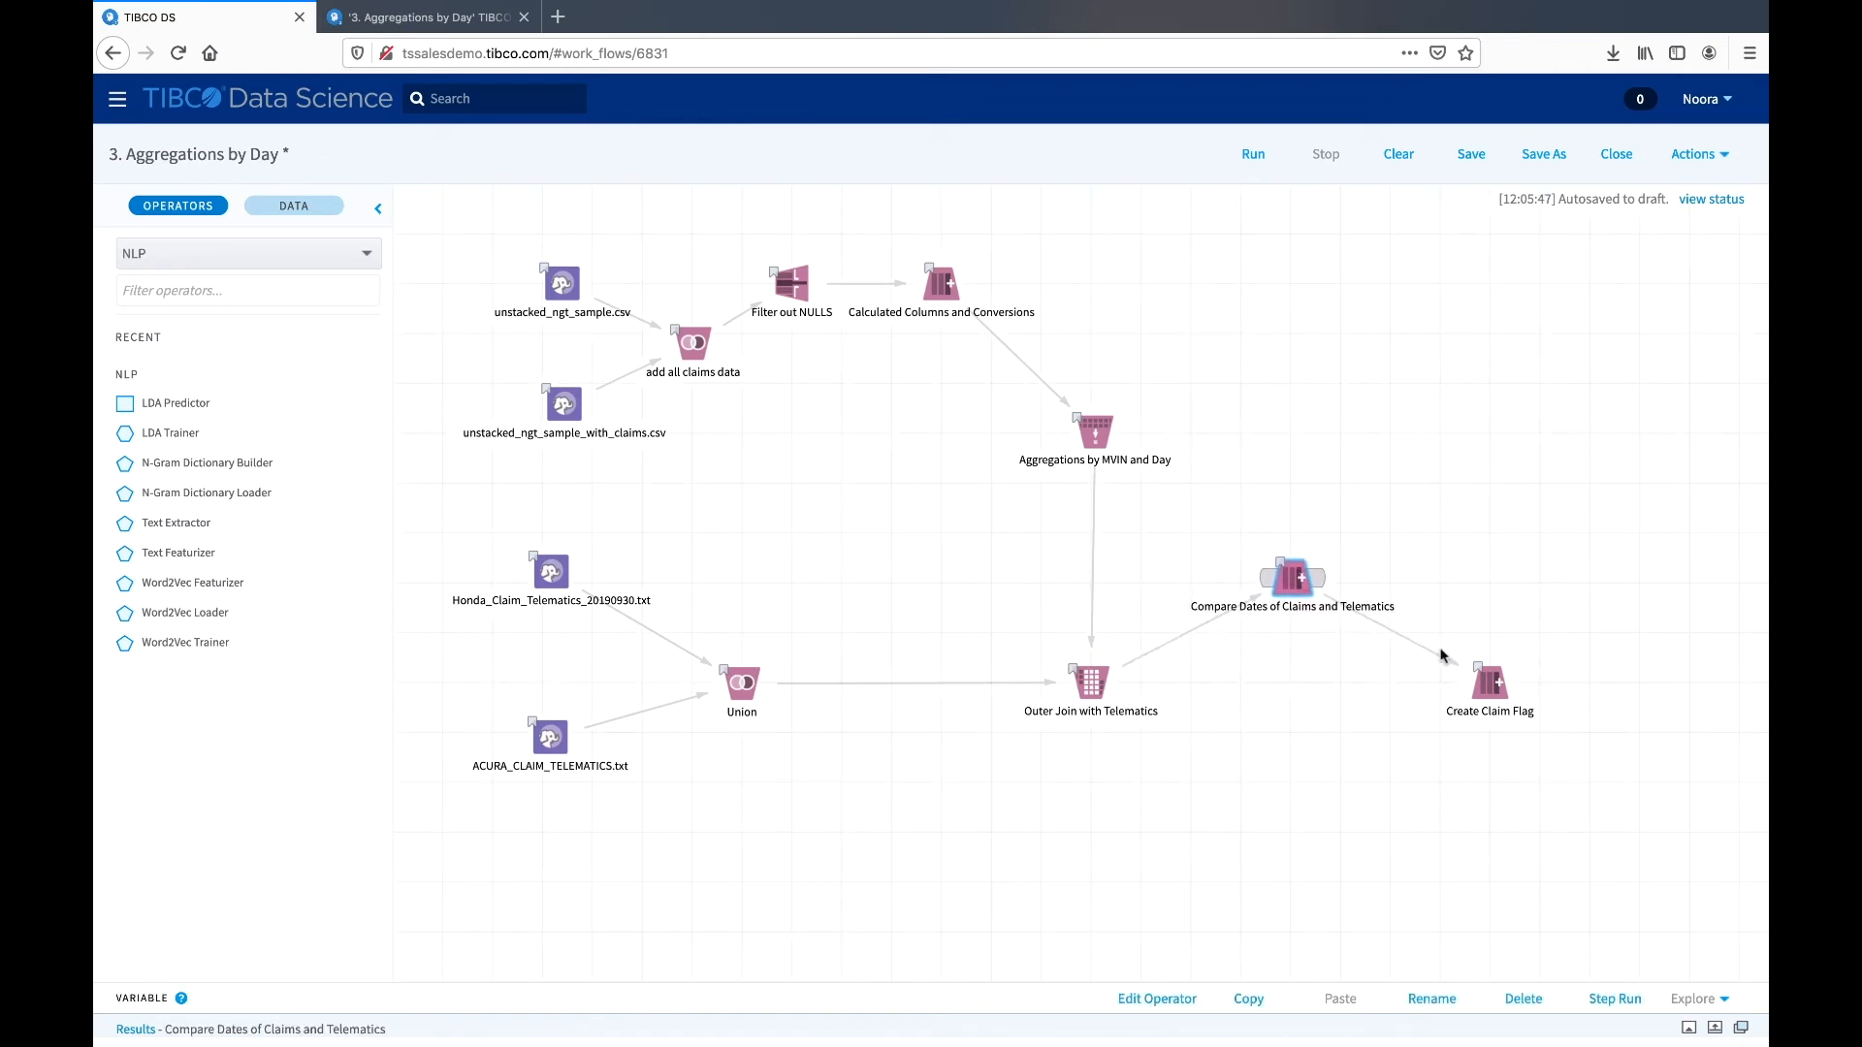
left_click_drag(1490, 682, 1491, 578)
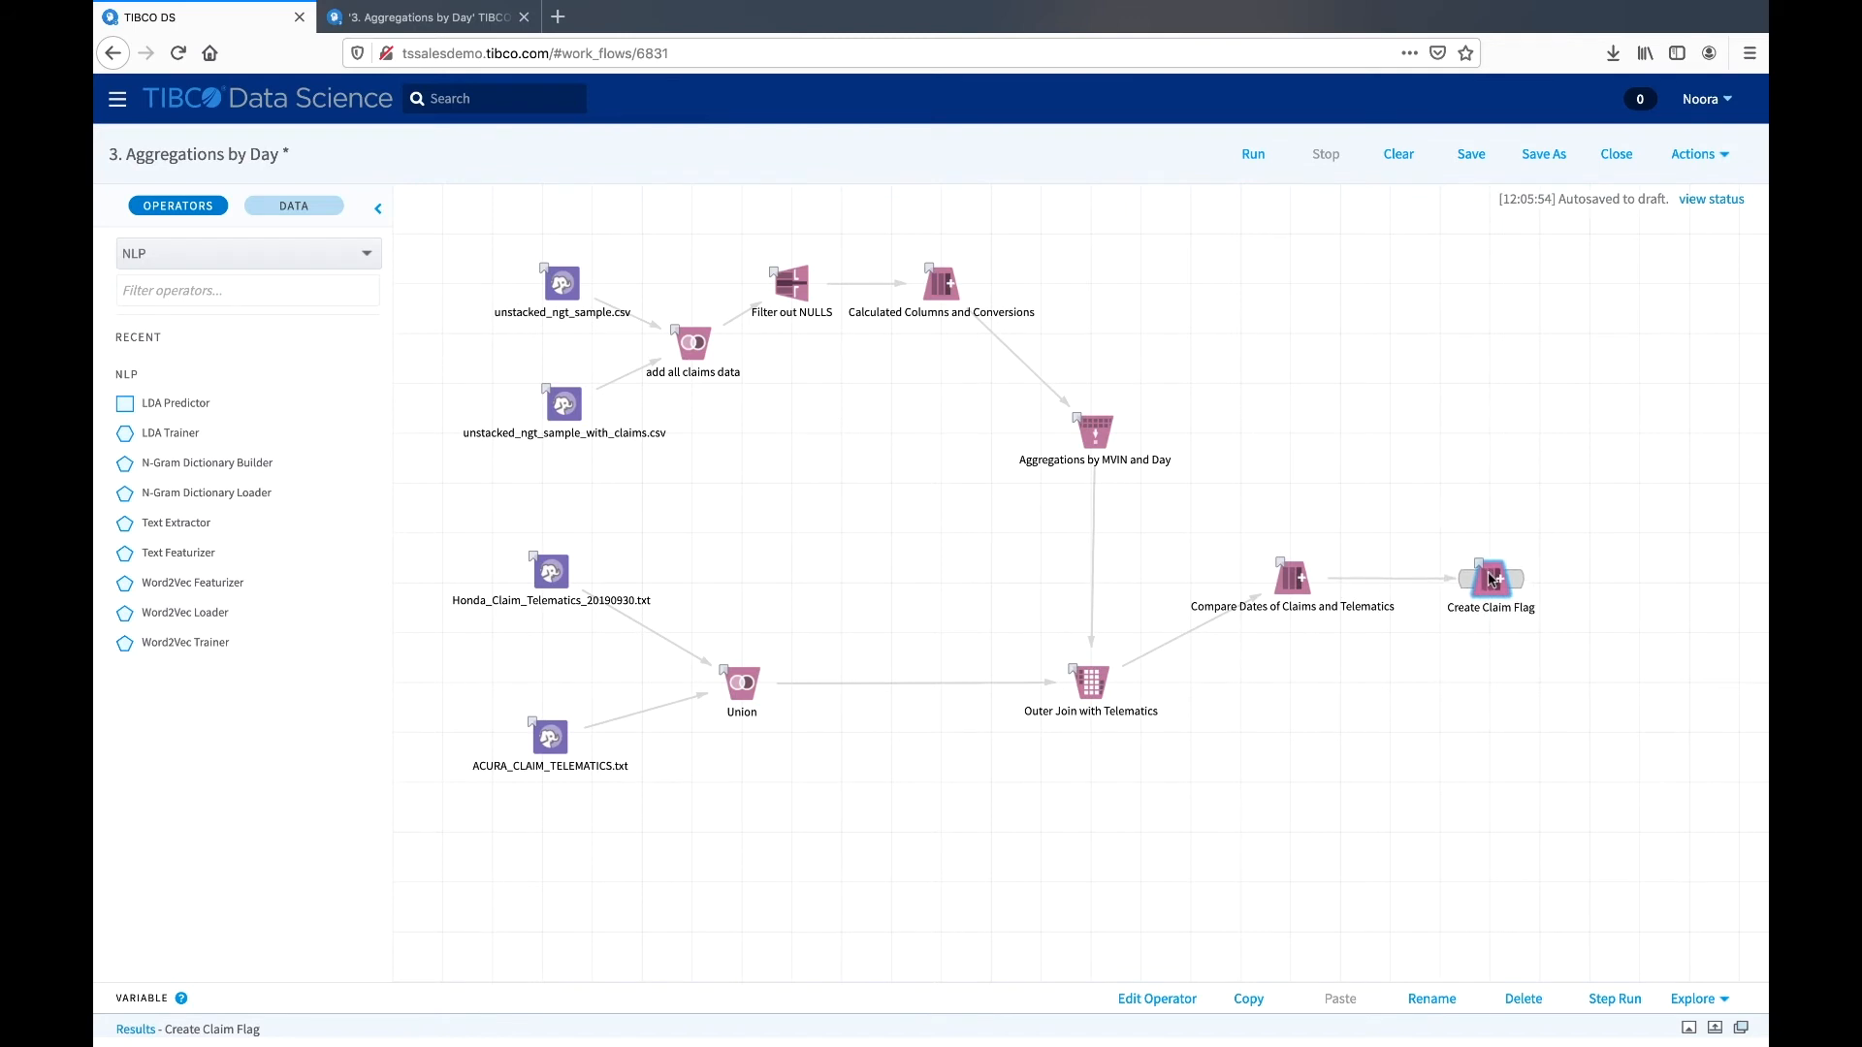
right_click(1478, 483)
left_click(1514, 534)
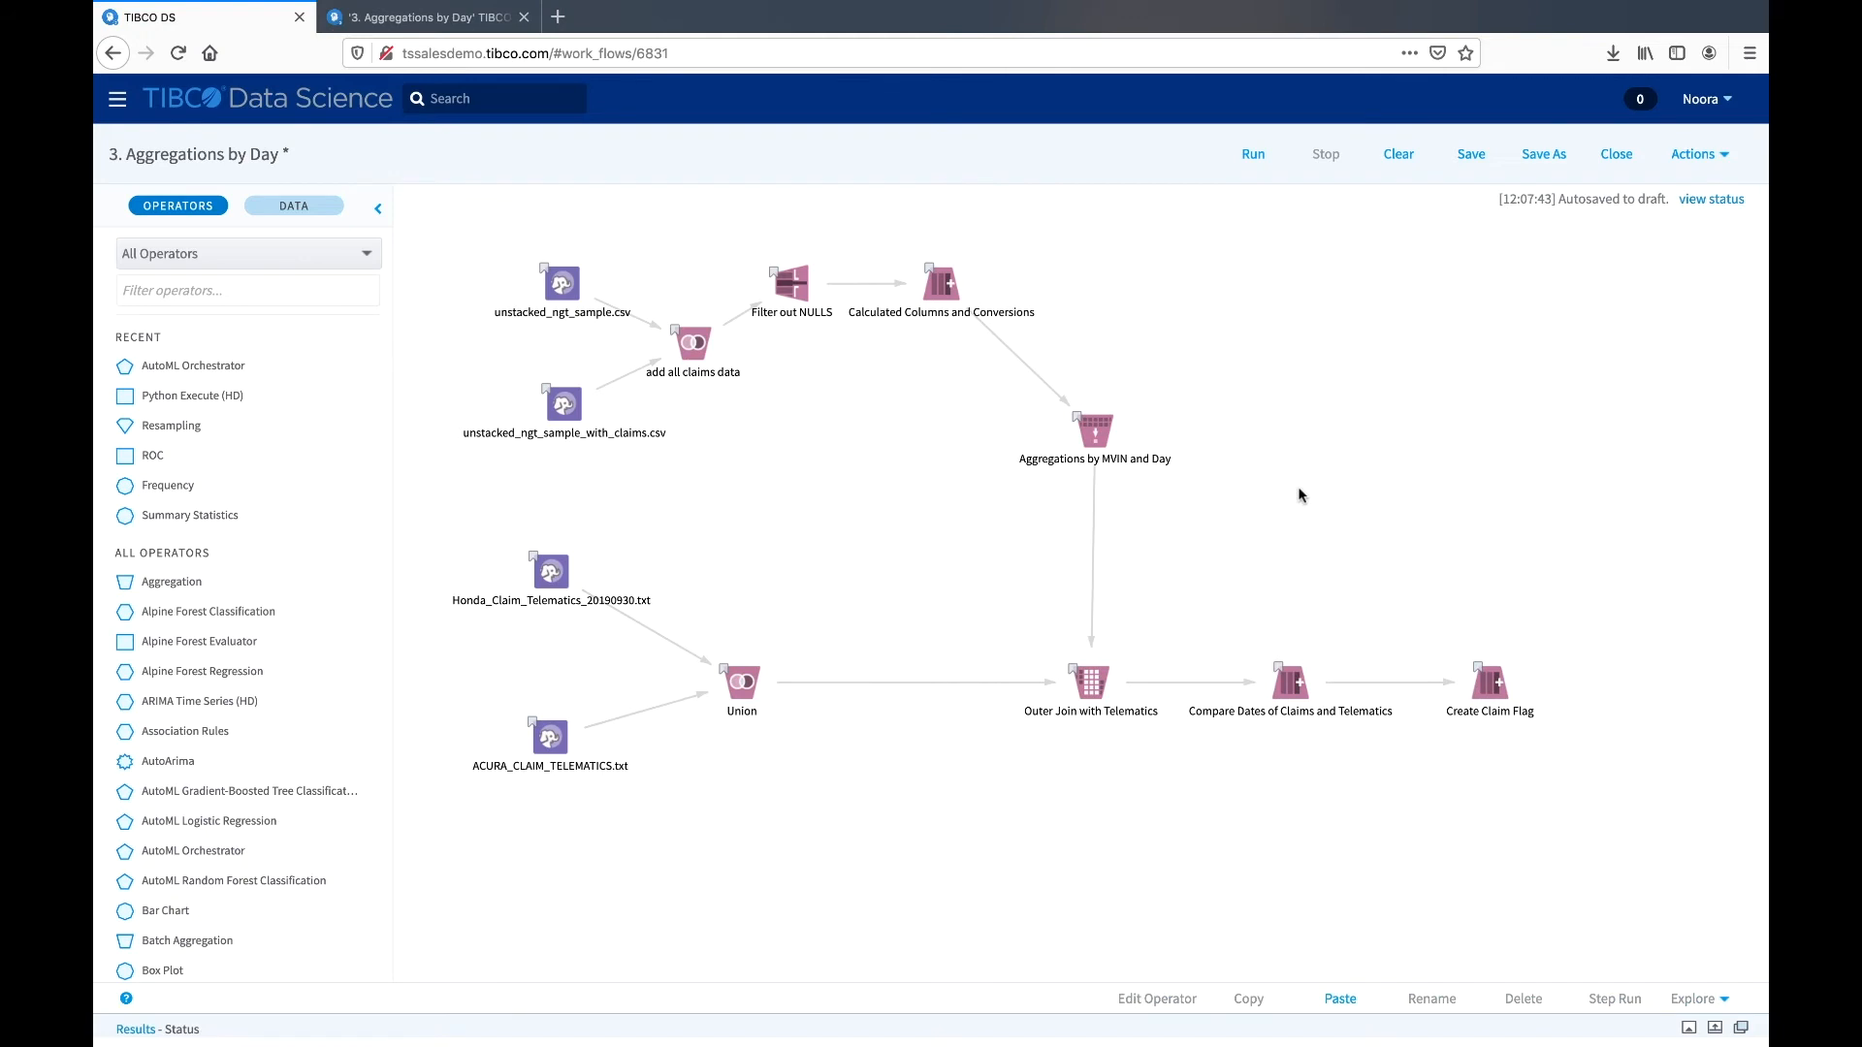
- Duplicate the Compare Dates of Claims and Telematics operator on the canvas and deselect the copy
left_click(1285, 692)
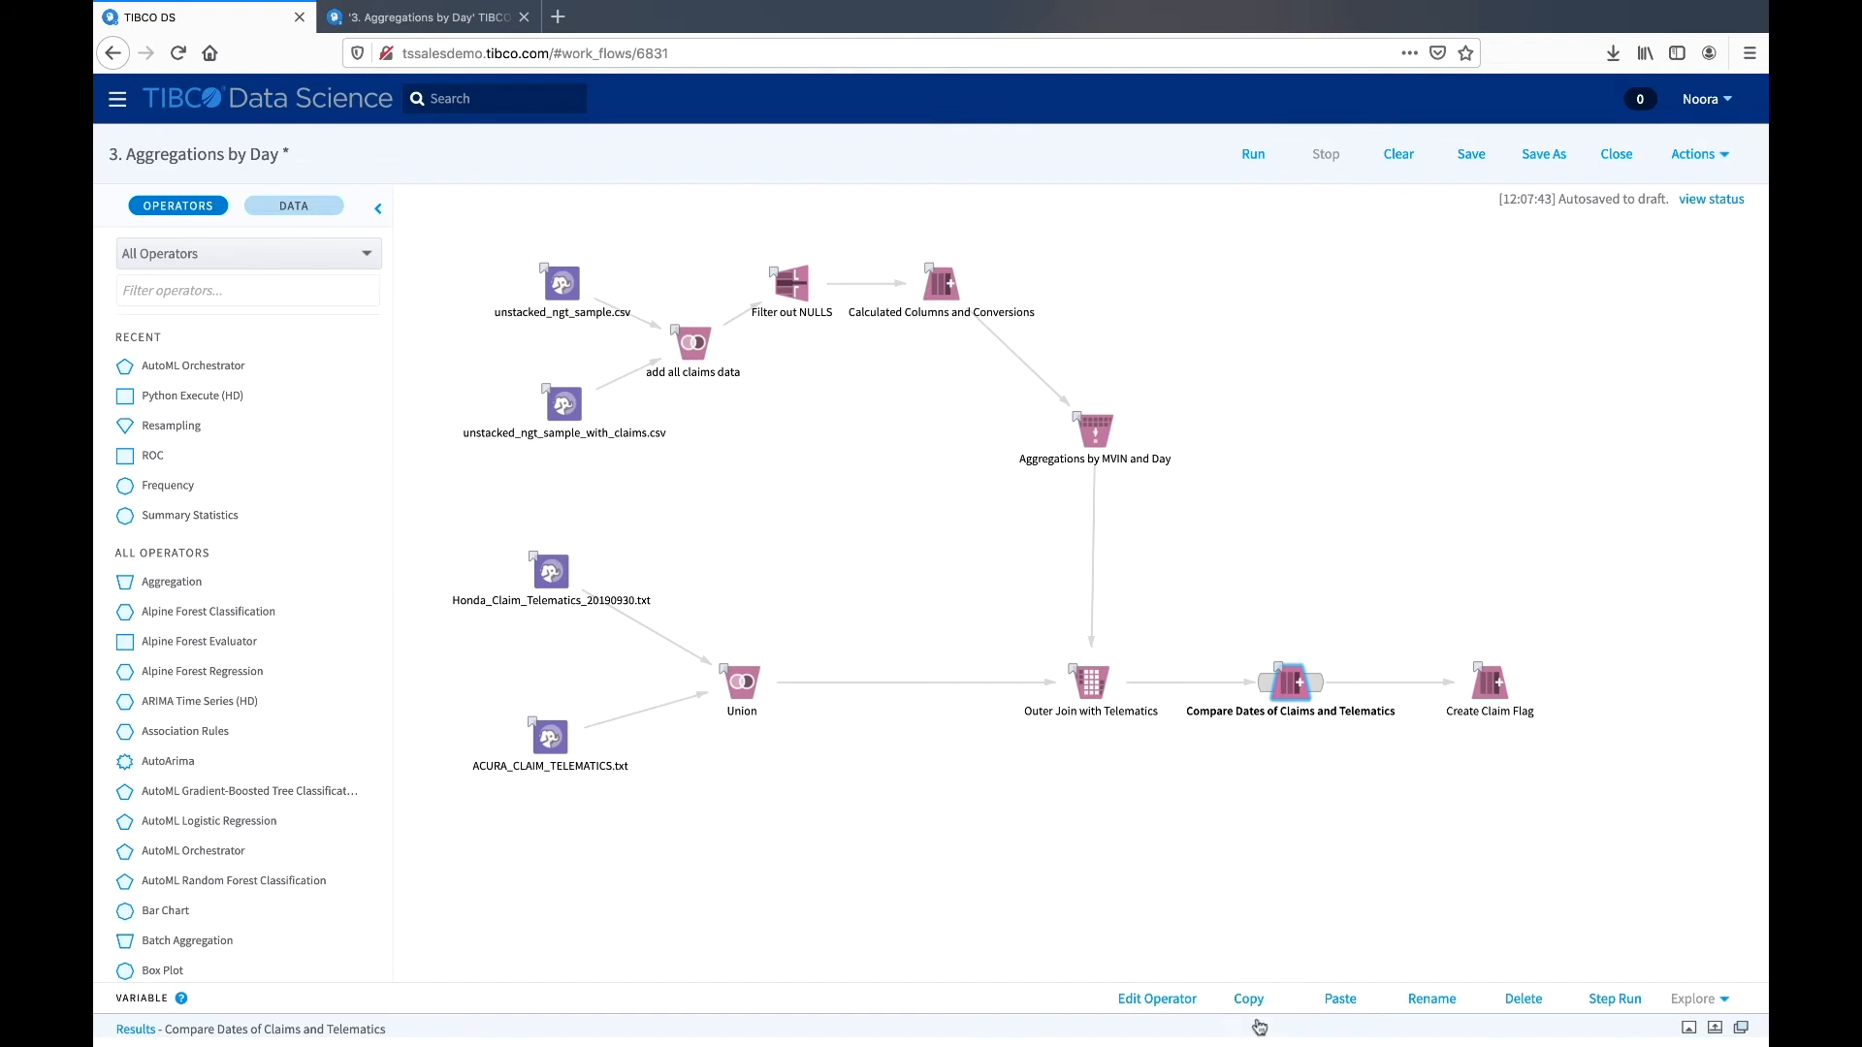
right_click(1285, 692)
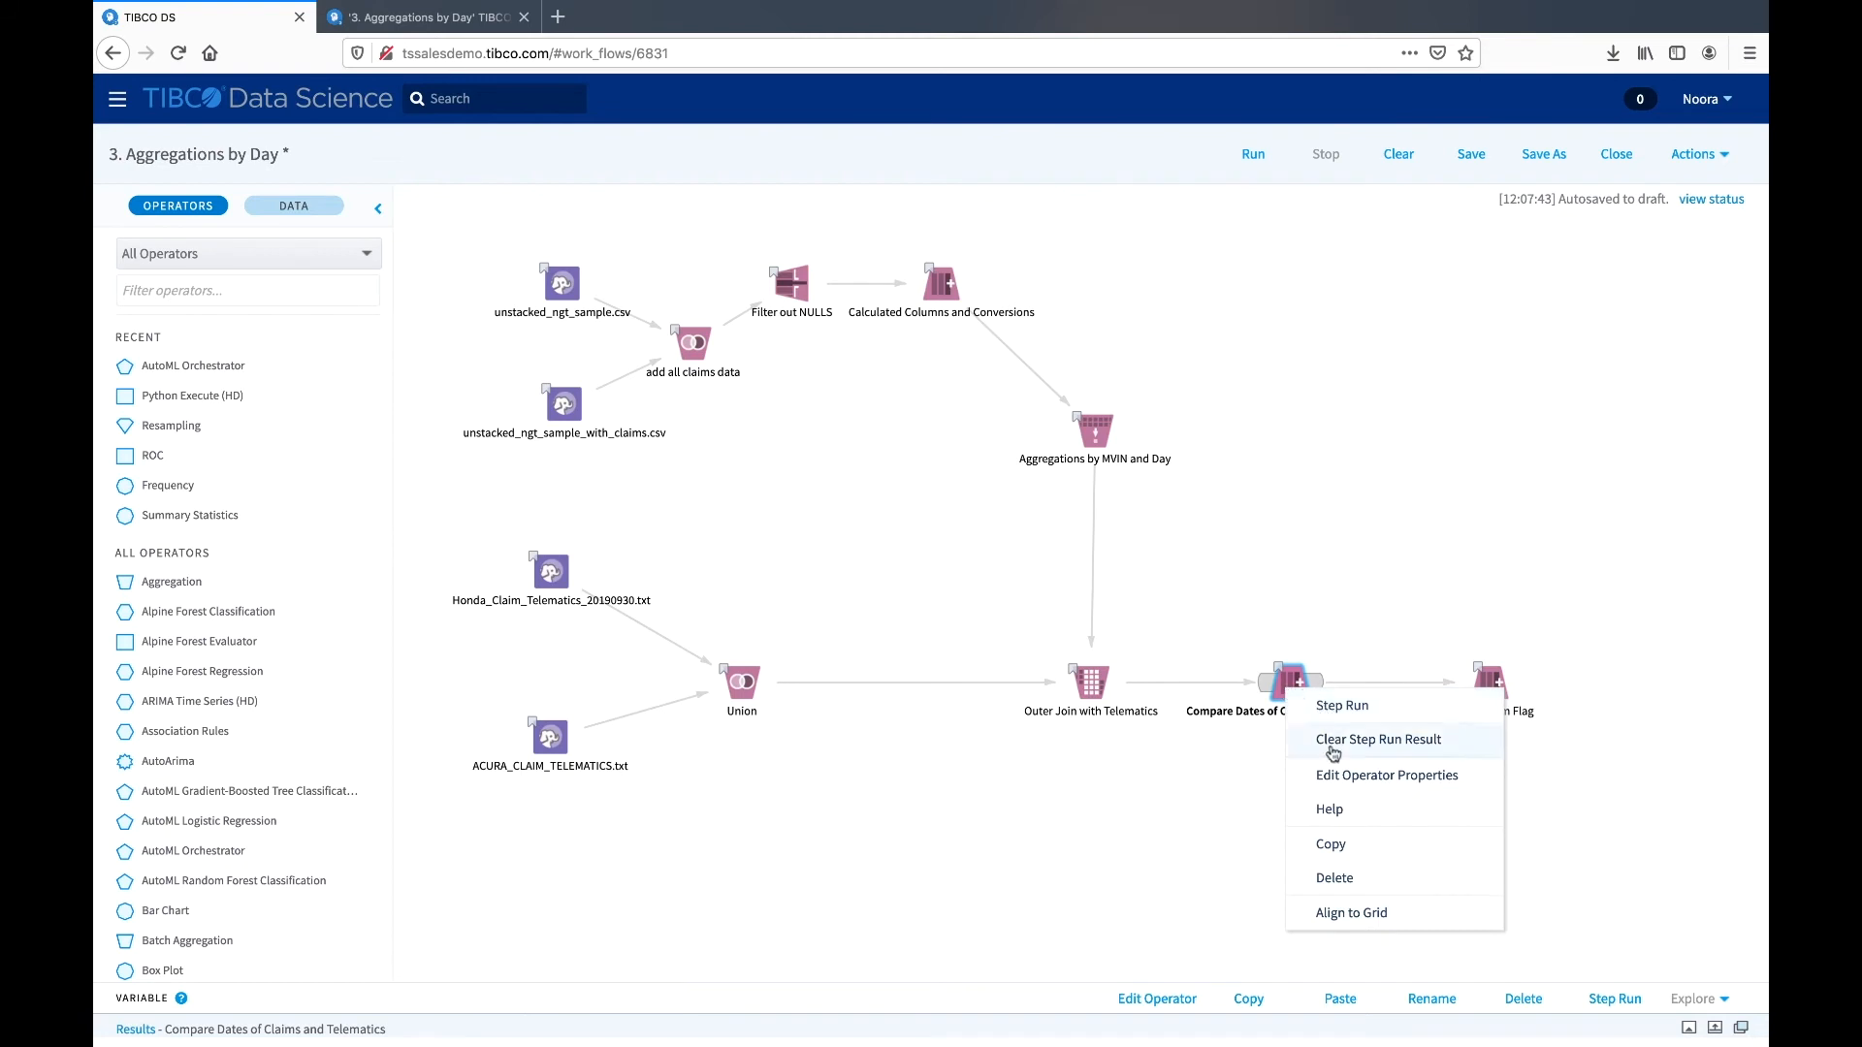
left_click(1267, 834)
left_click(1290, 690)
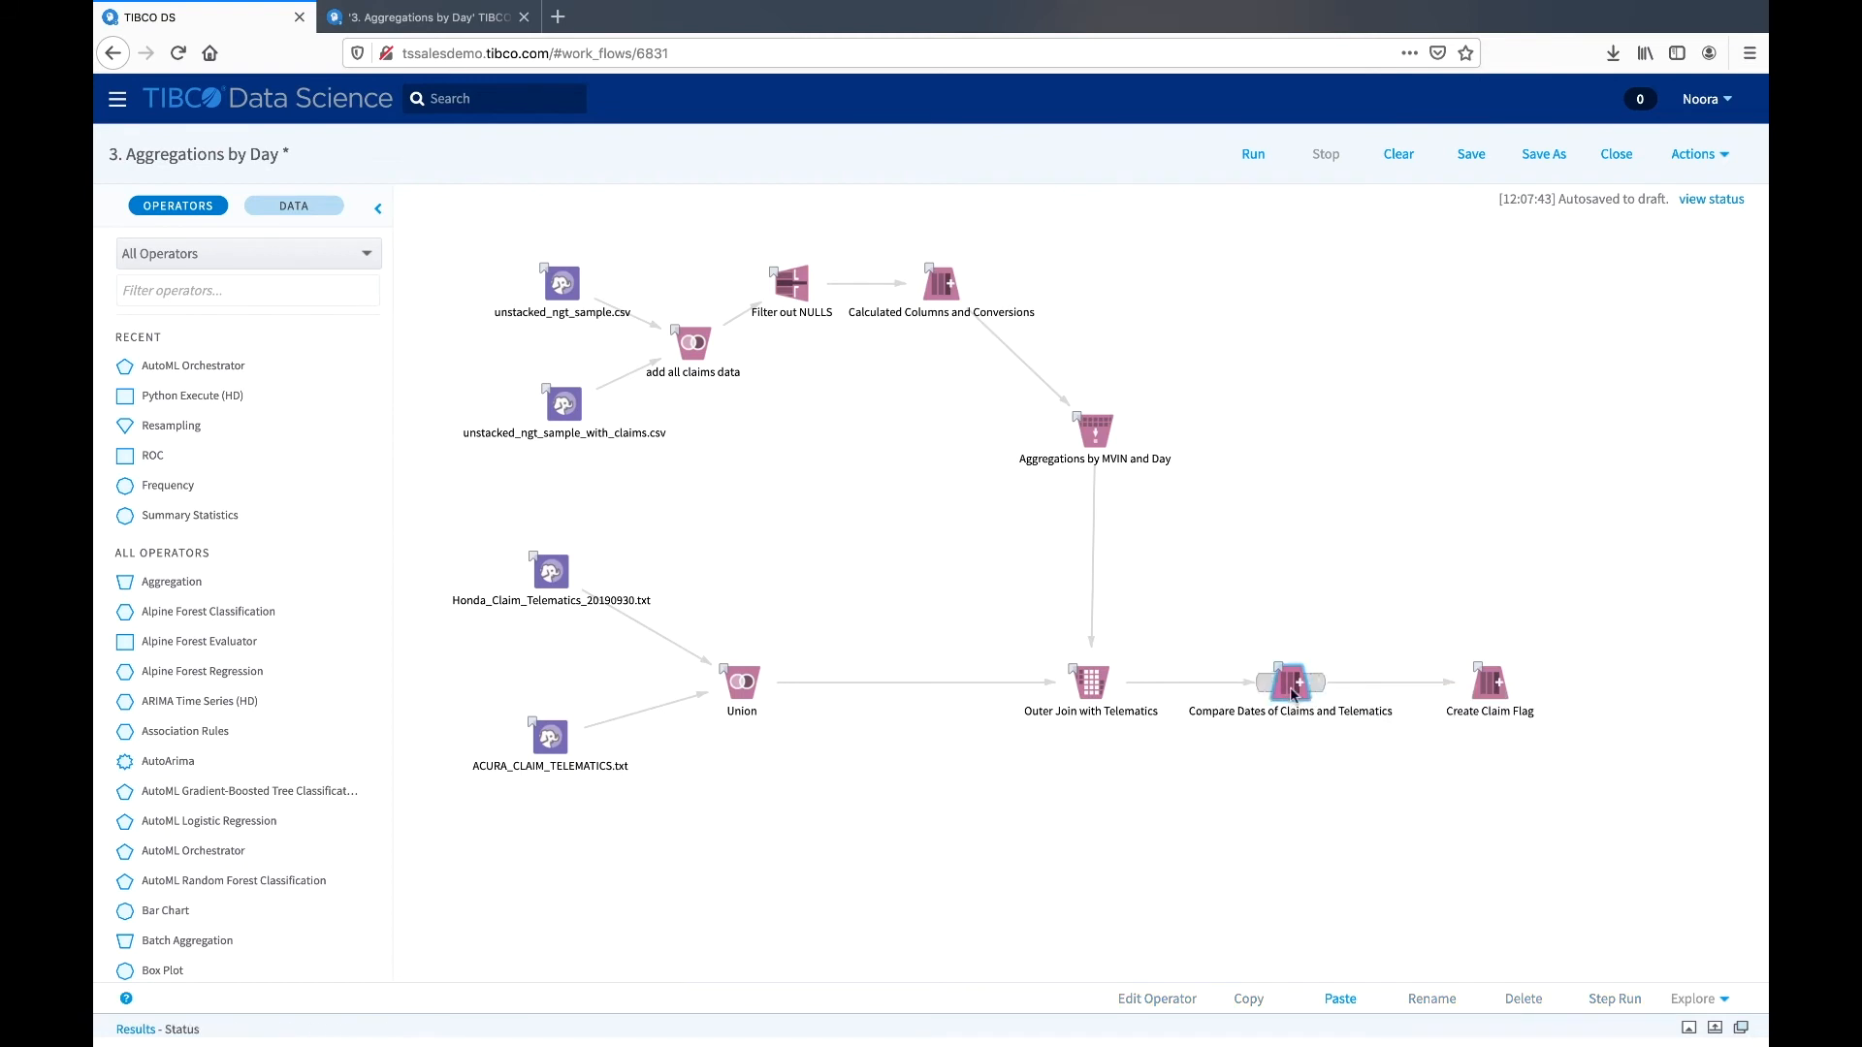
key("ctrl+c")
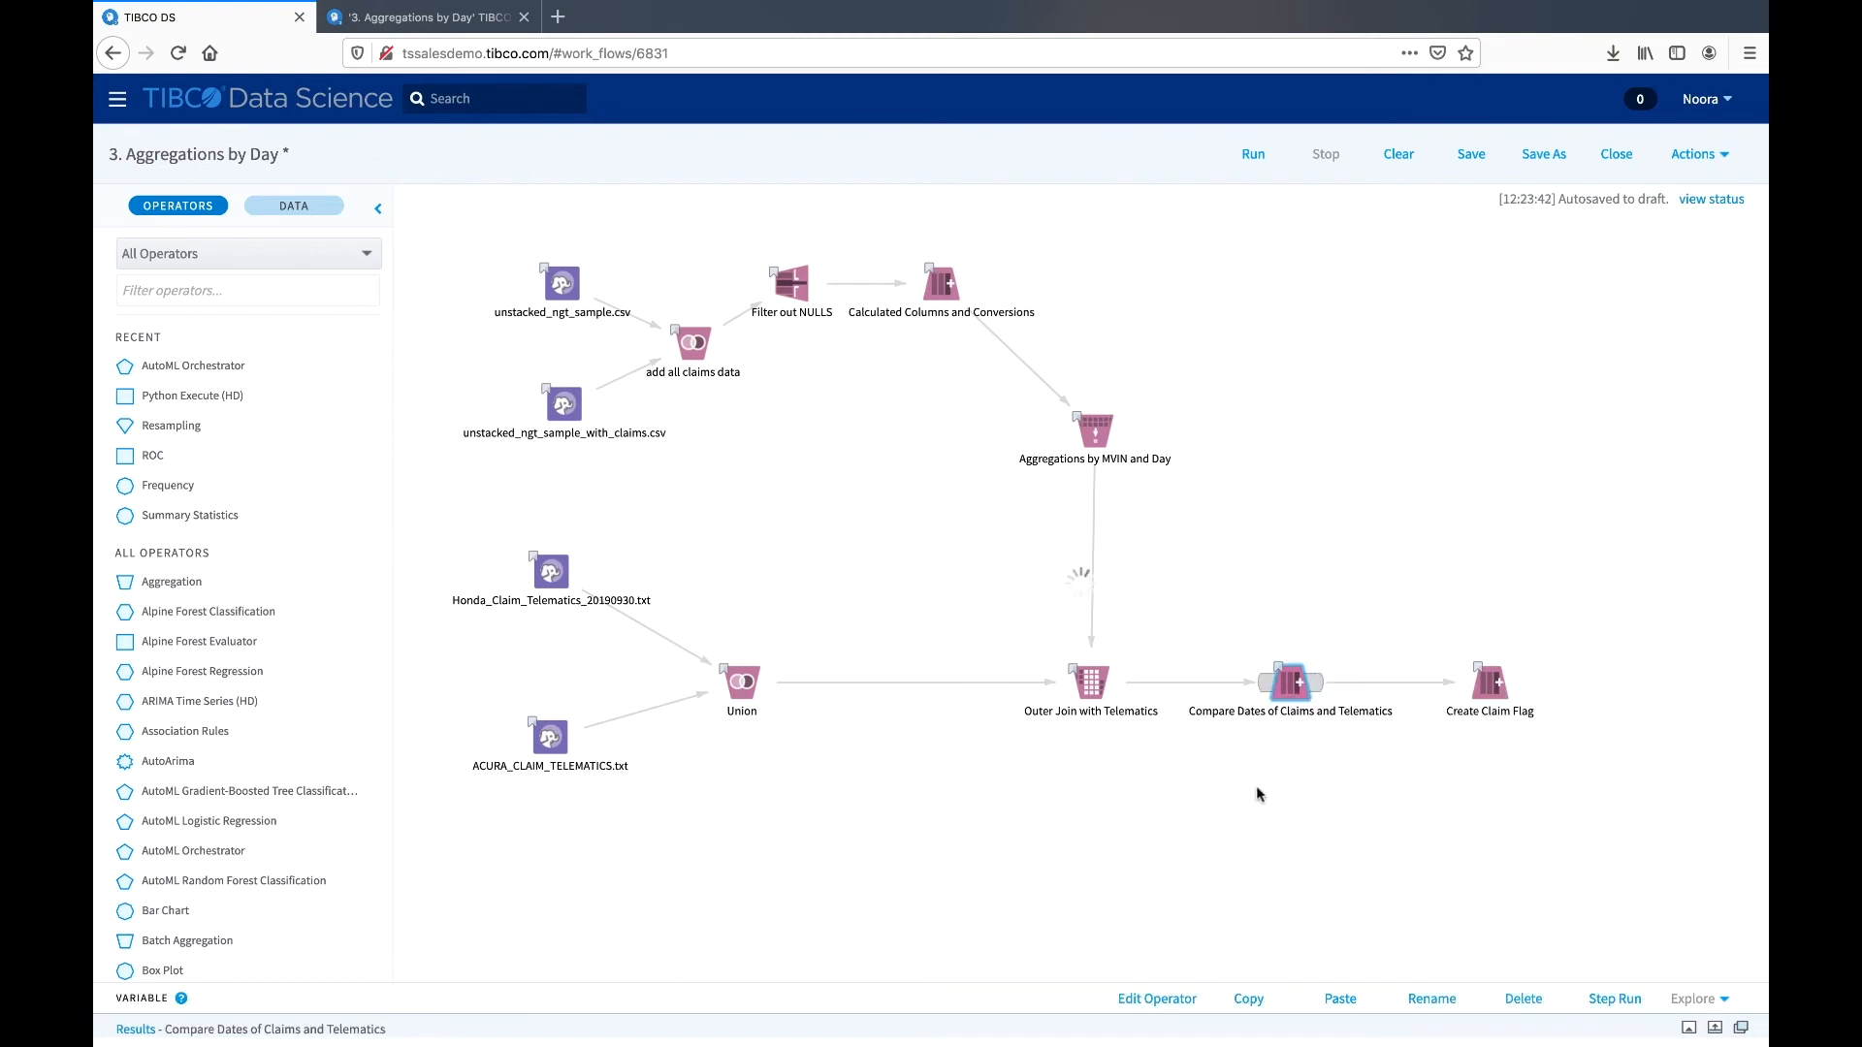
key("ctrl+v")
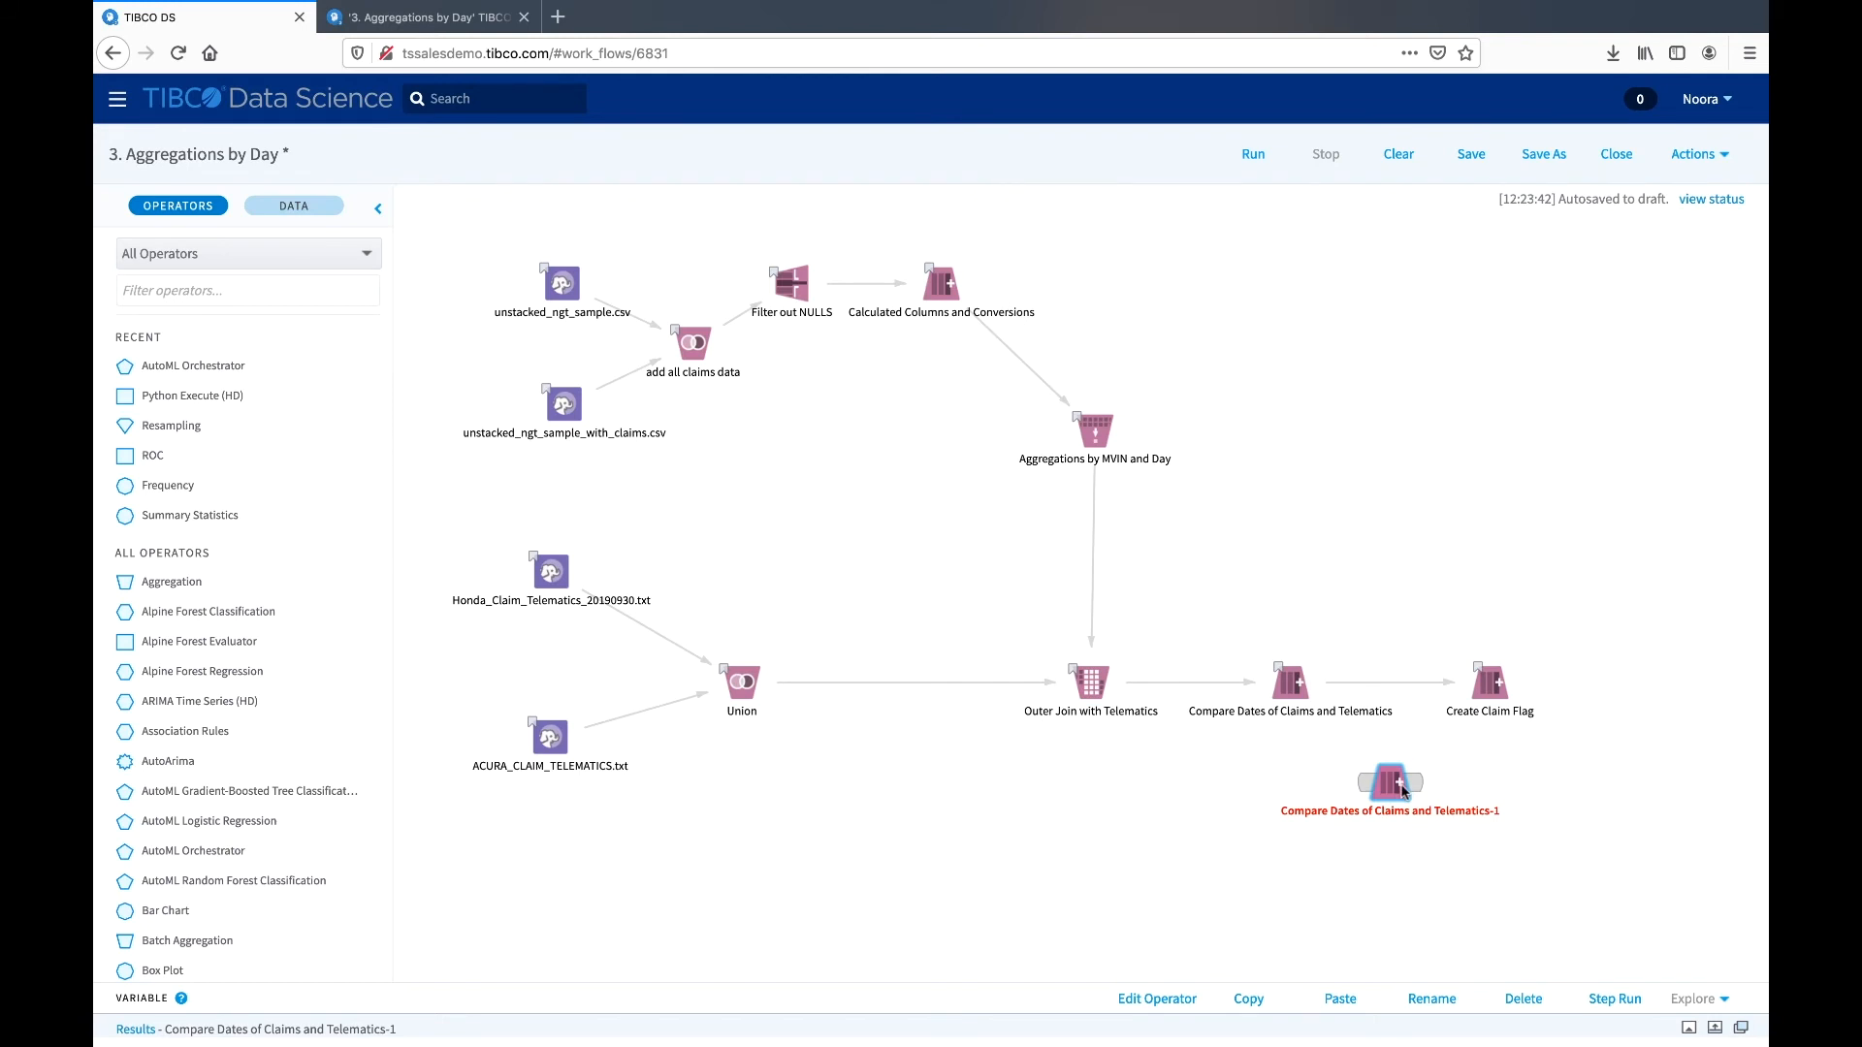
left_click(1422, 566)
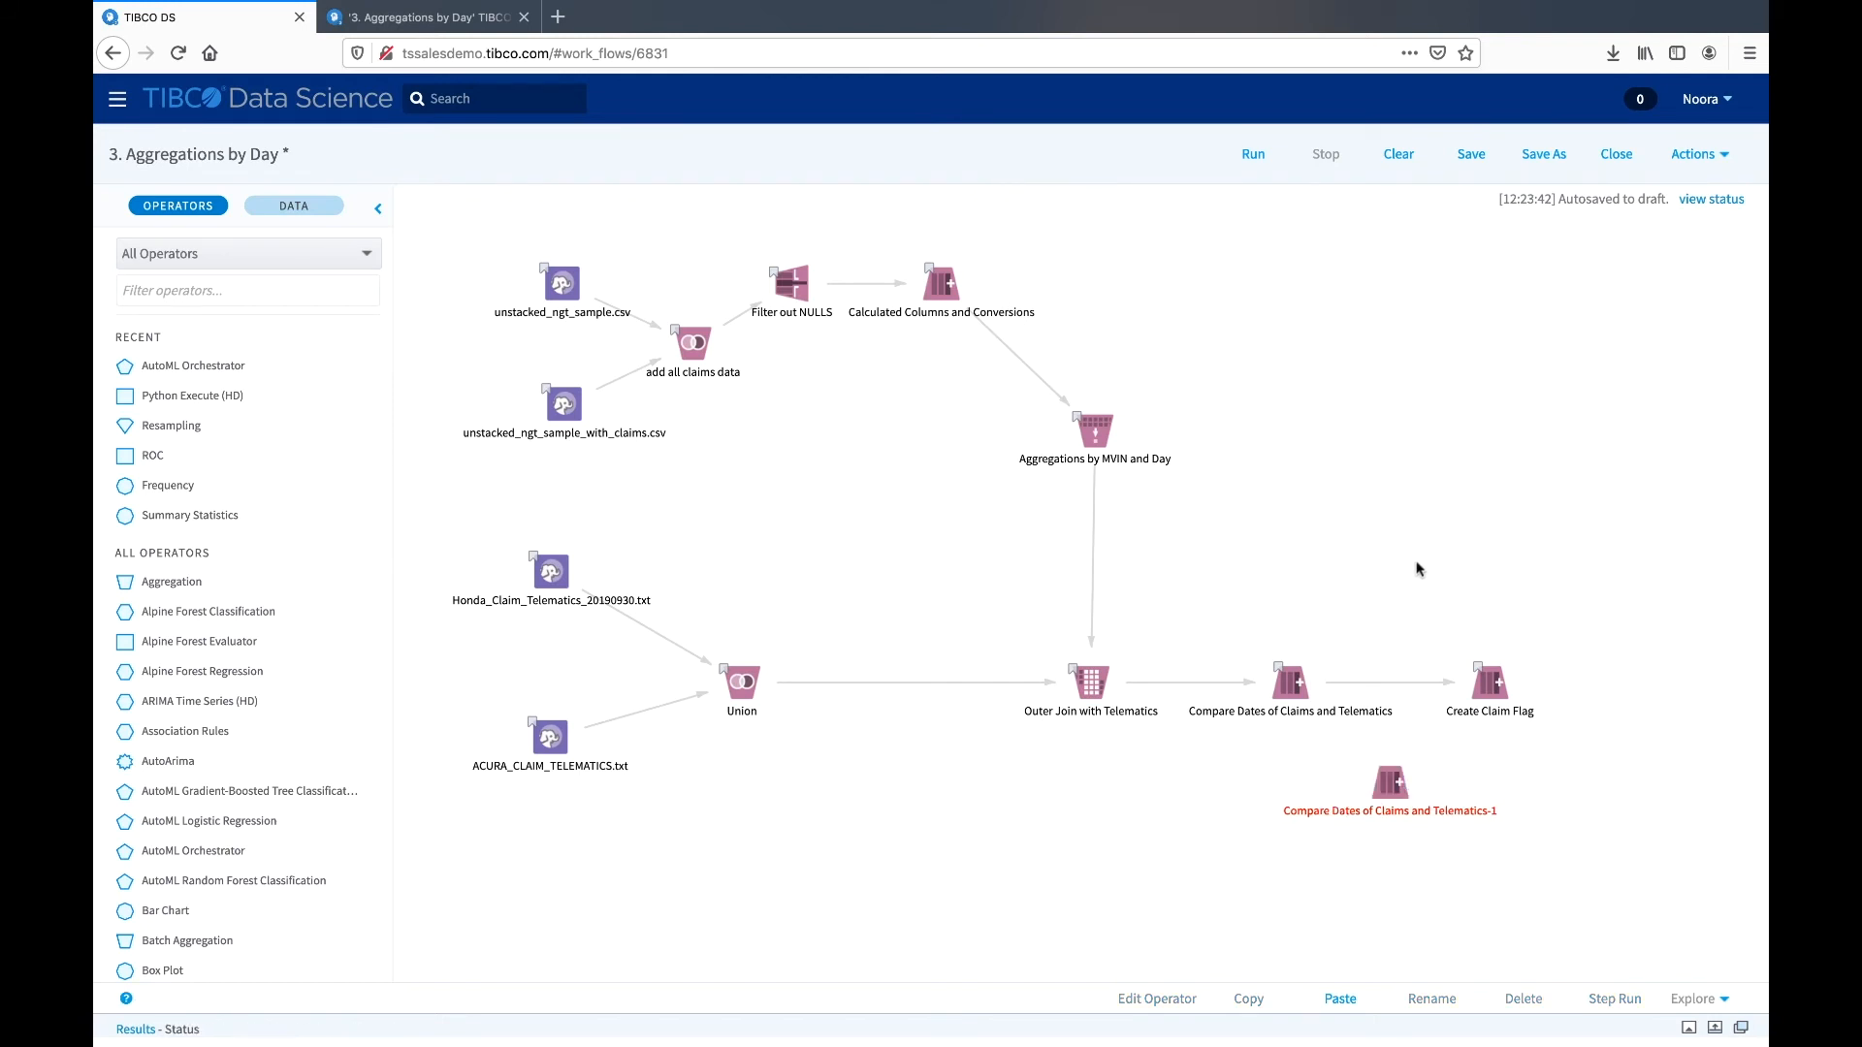
- Duplicate Filter out NULLS, Calculated Columns and Conversions, and Aggregations by MVIN and Day together, placing the copies beside the originals
left_click_drag(1364, 494, 732, 214)
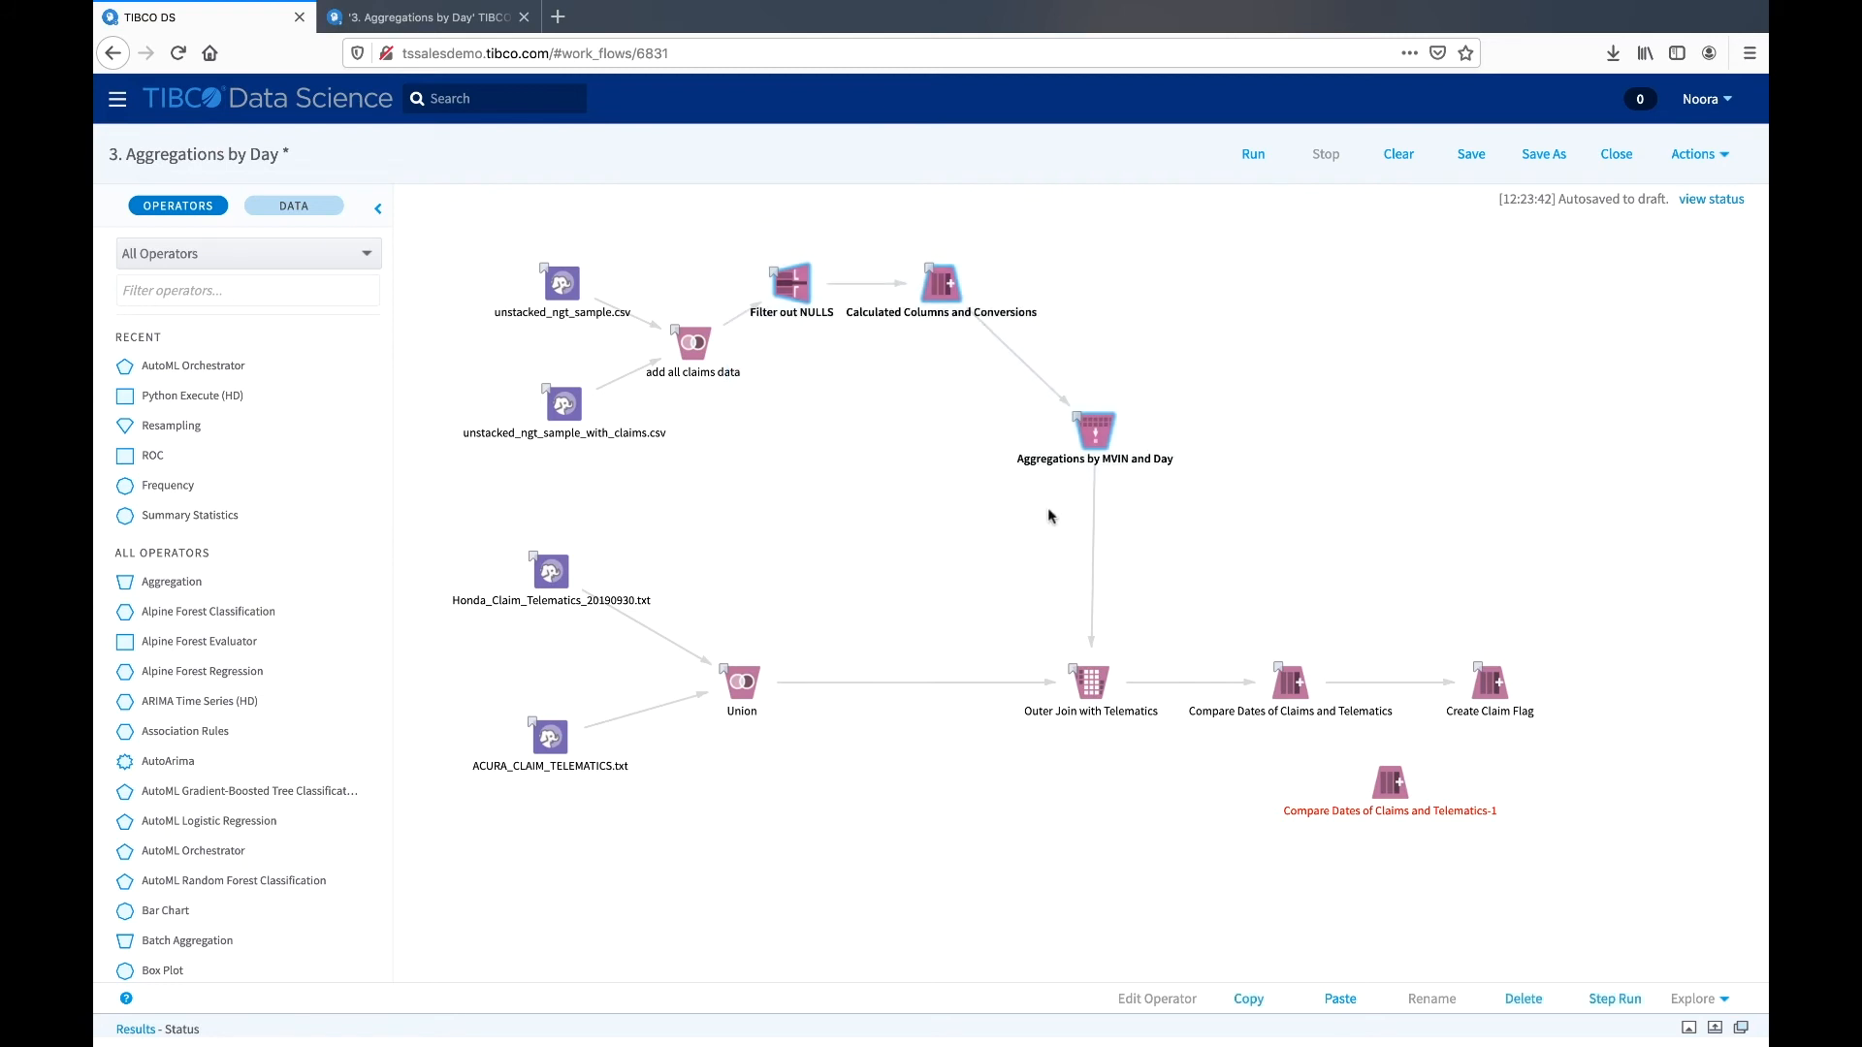
key("ctrl+v")
left_click_drag(1042, 388, 1389, 327)
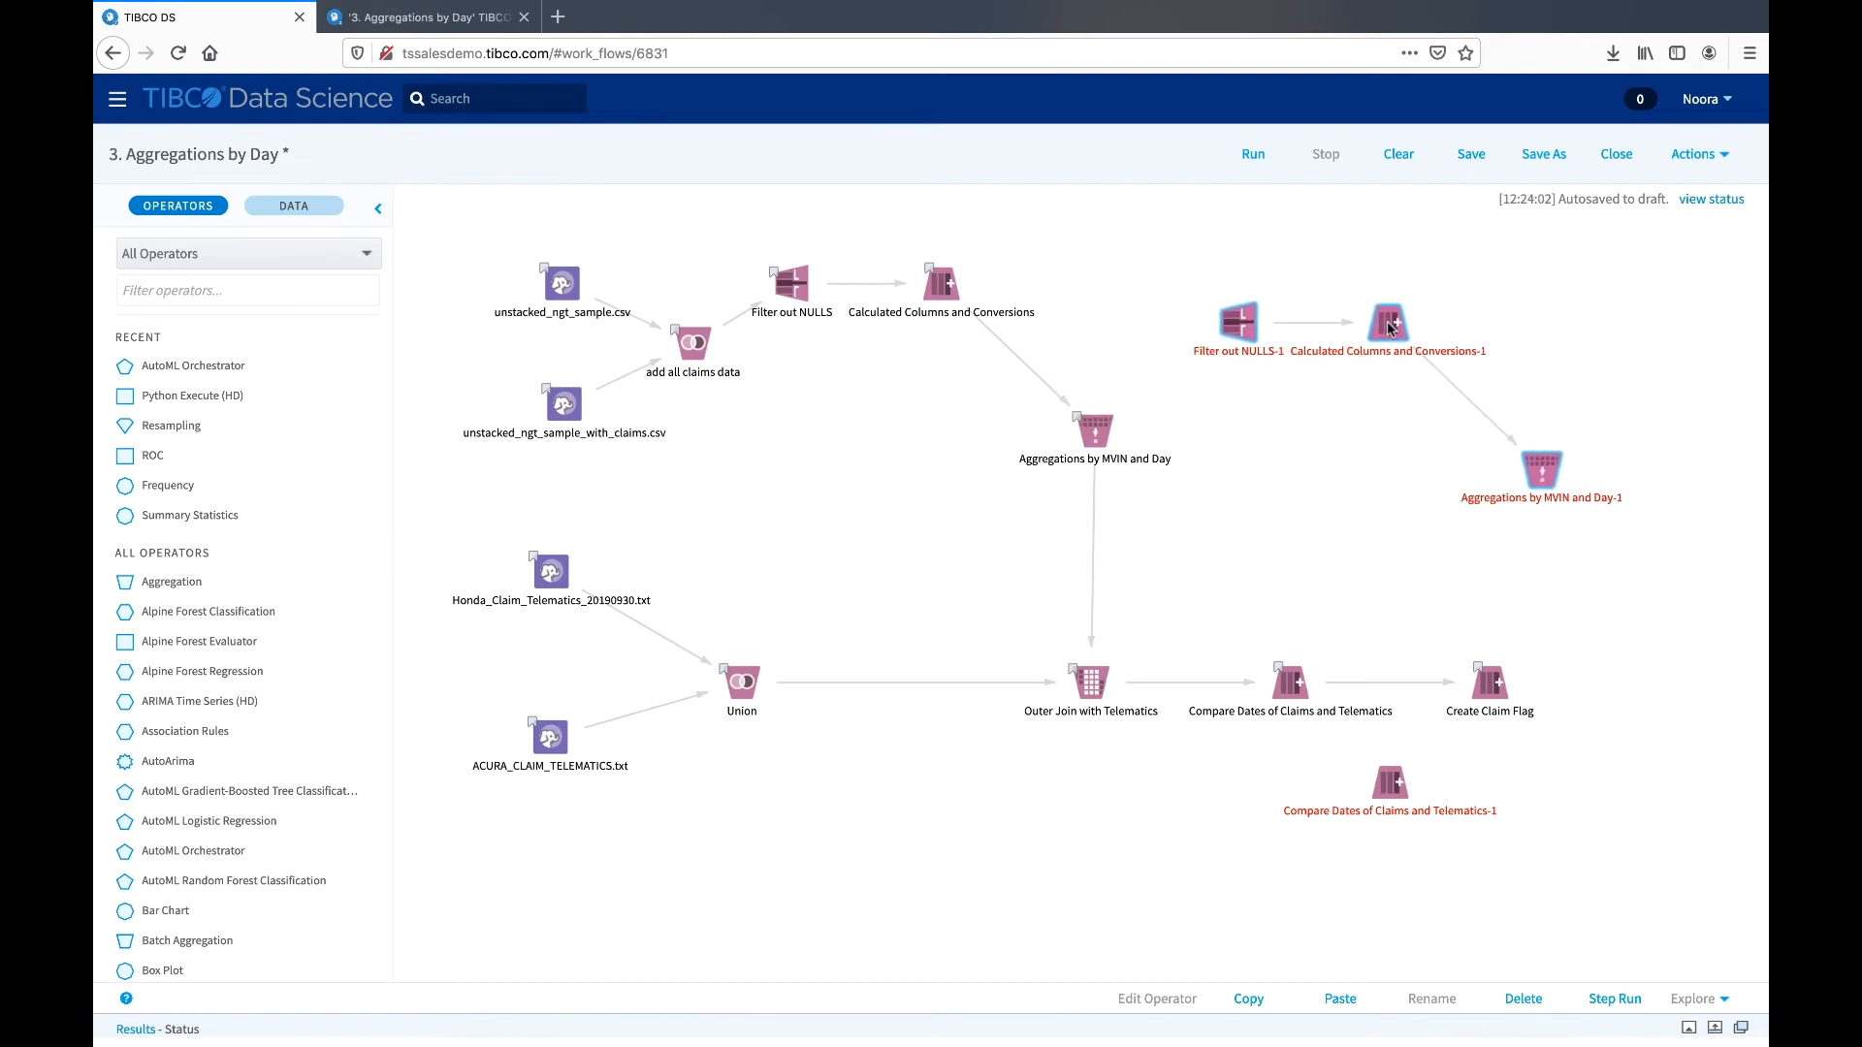
- Delete the three grouped operator copies and the copy of Compare Dates of Claims and Telematics
left_click(1537, 1001)
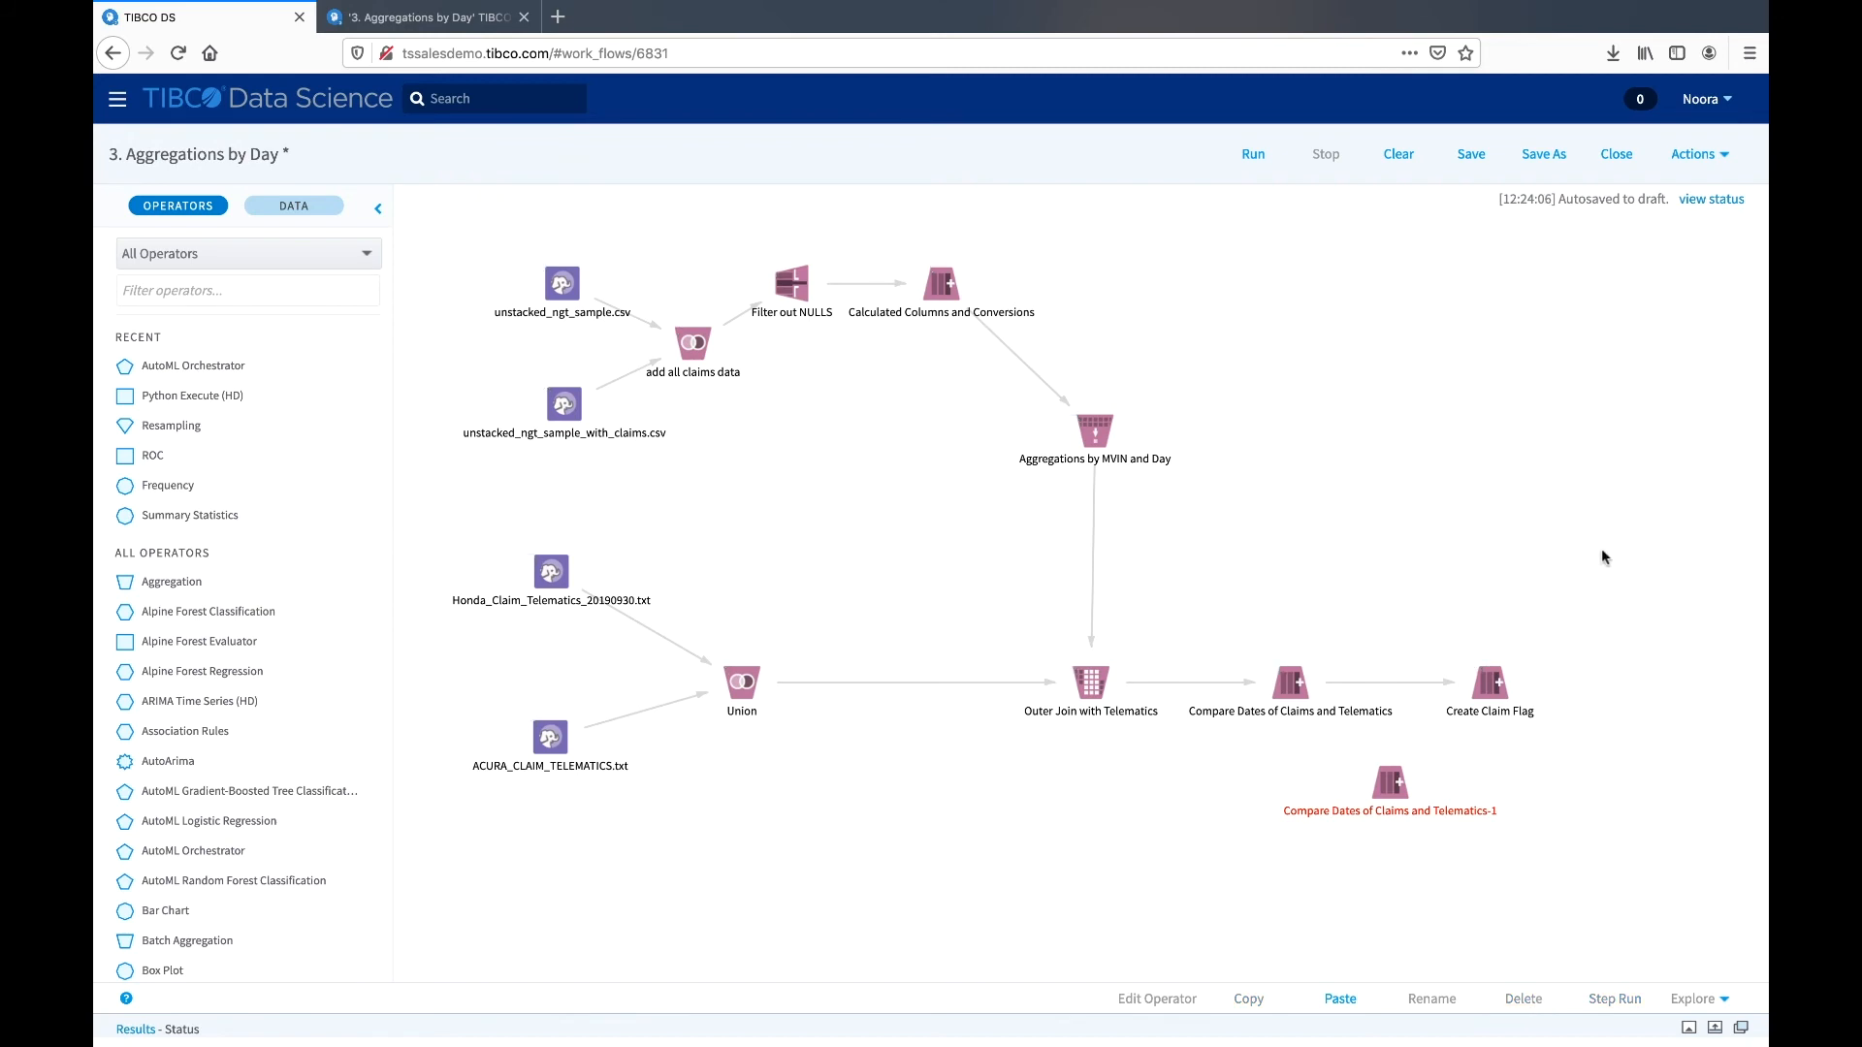
left_click(1391, 781)
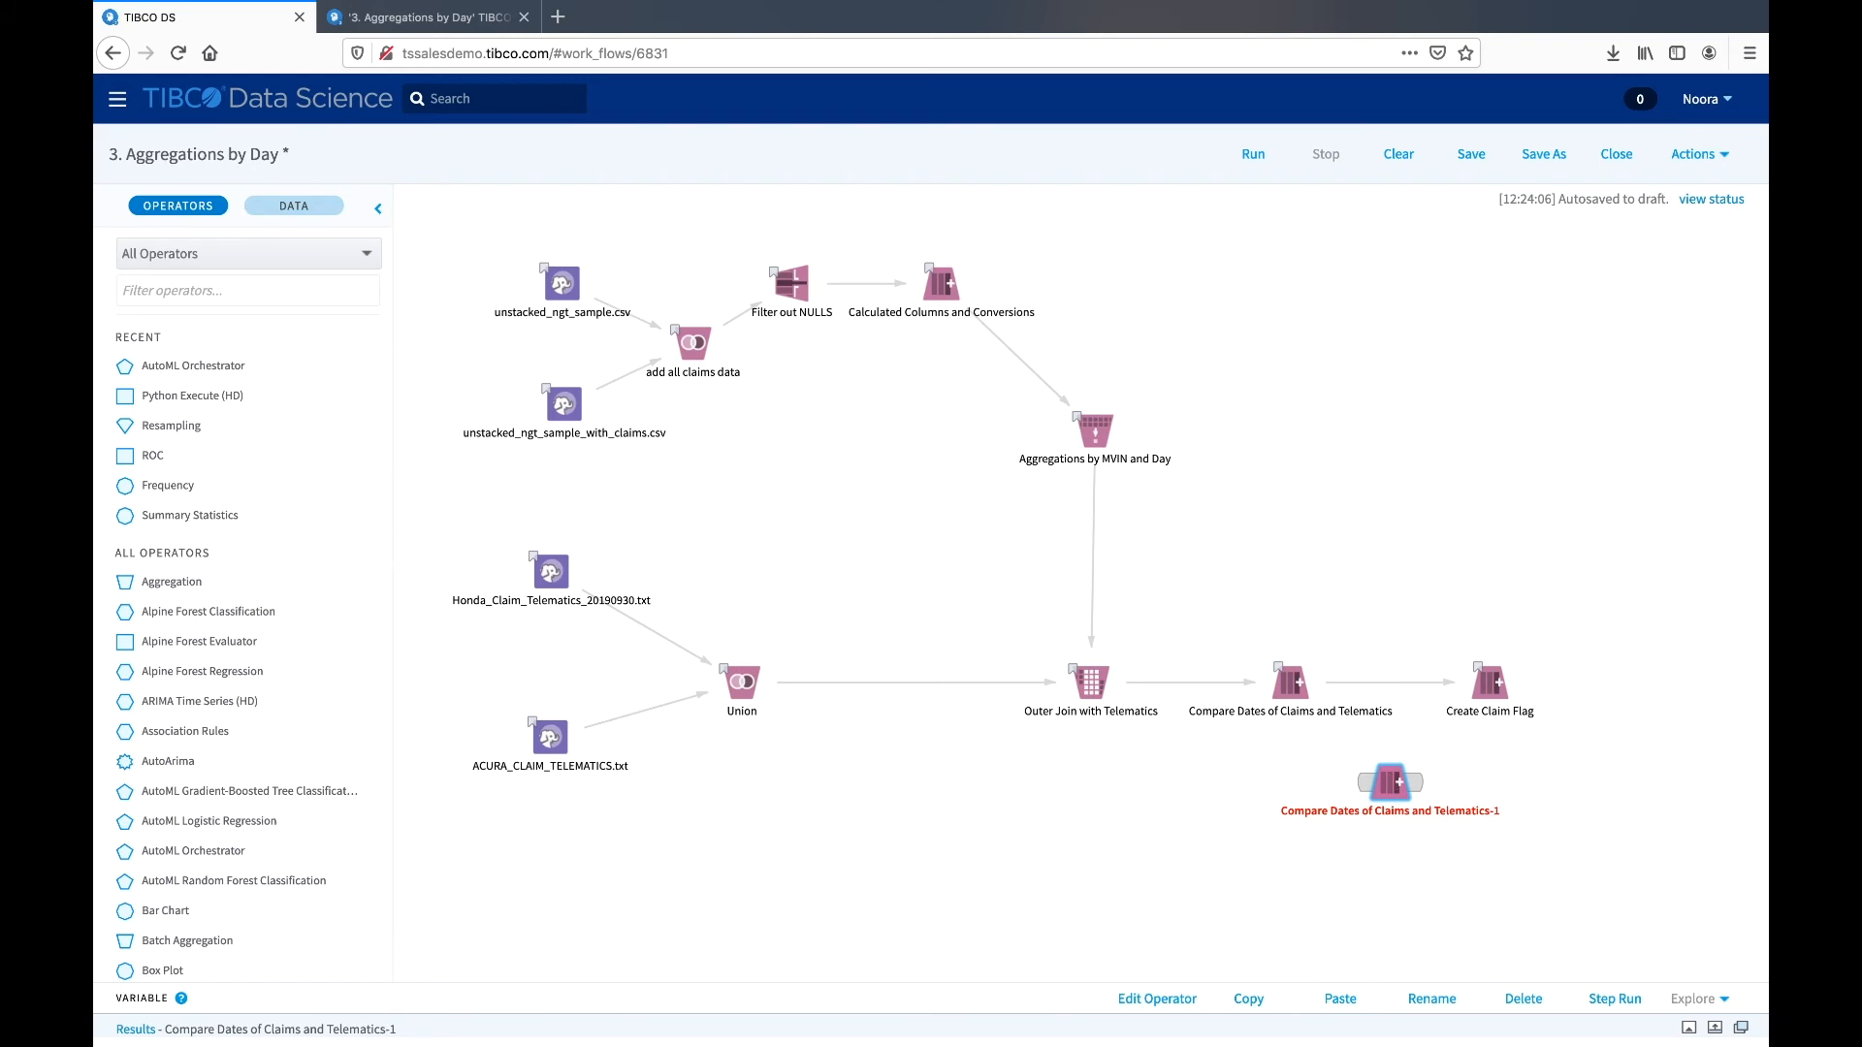
key("Delete")
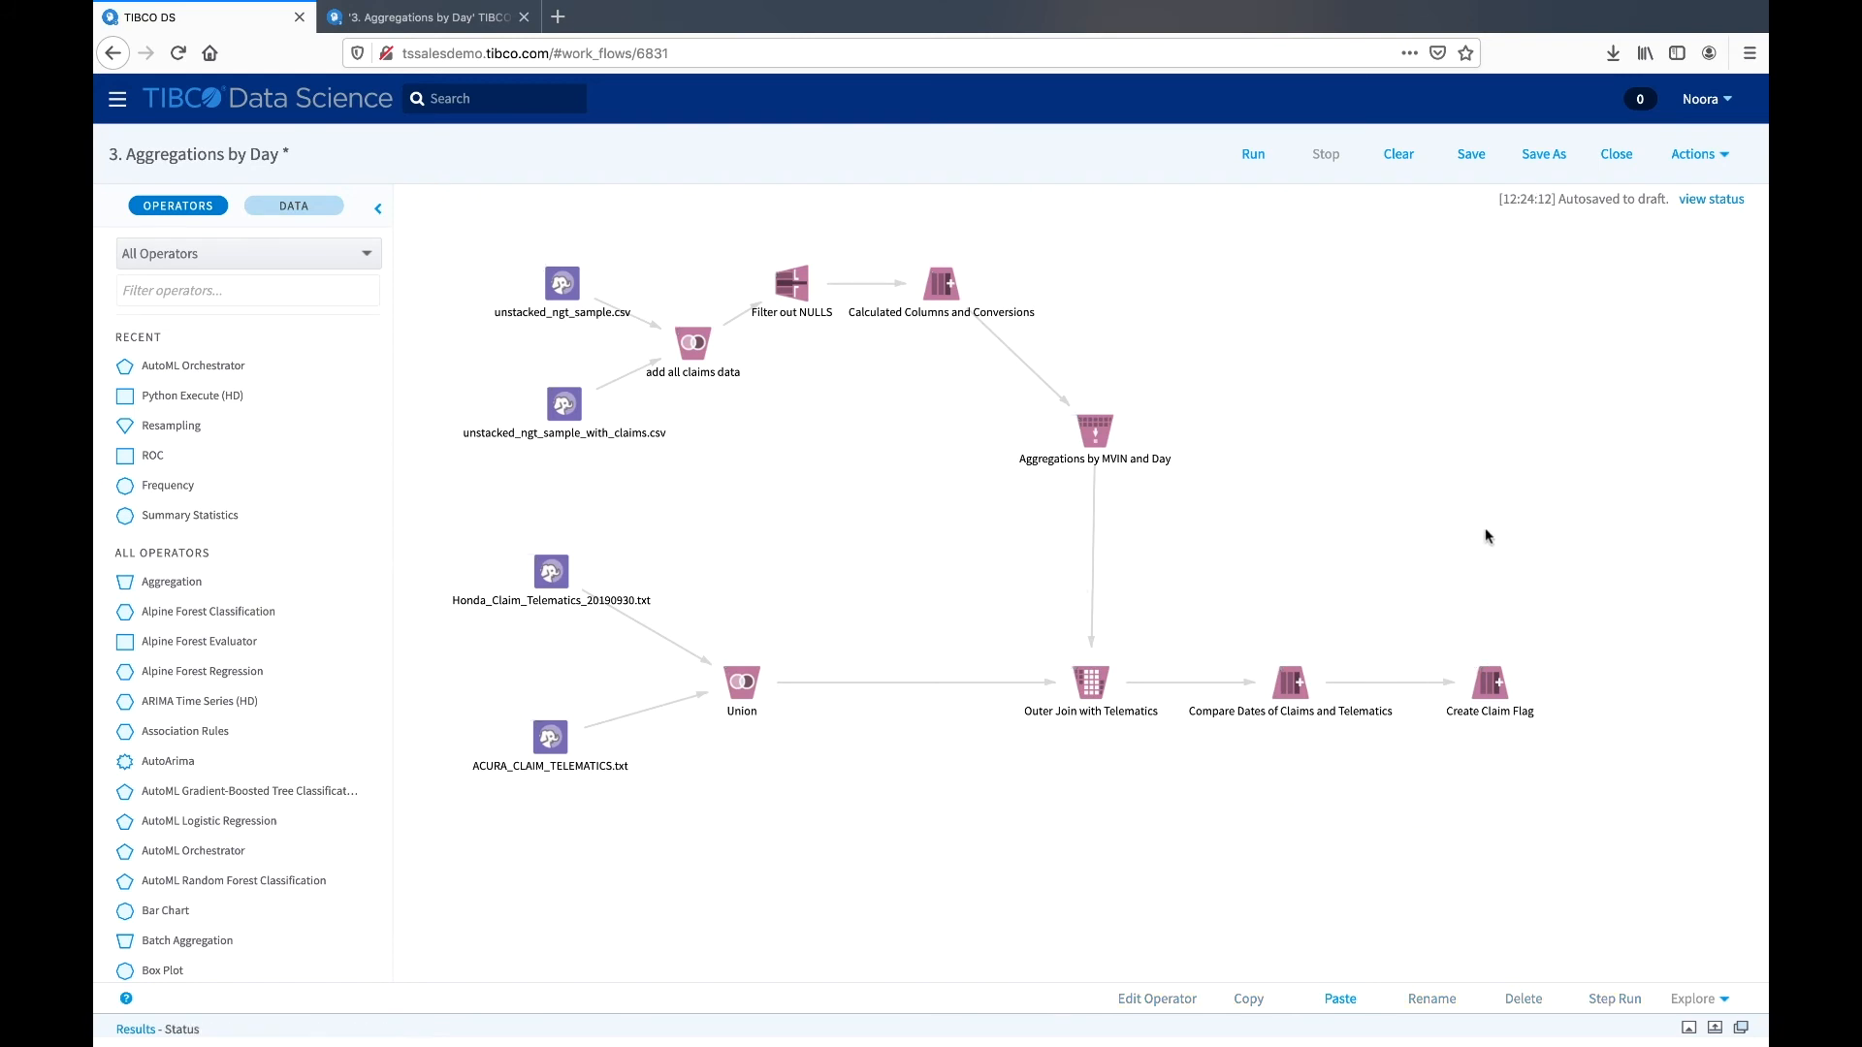
- Save the workflow with the version comment "creating video"
scroll(1492, 536, "right", 1)
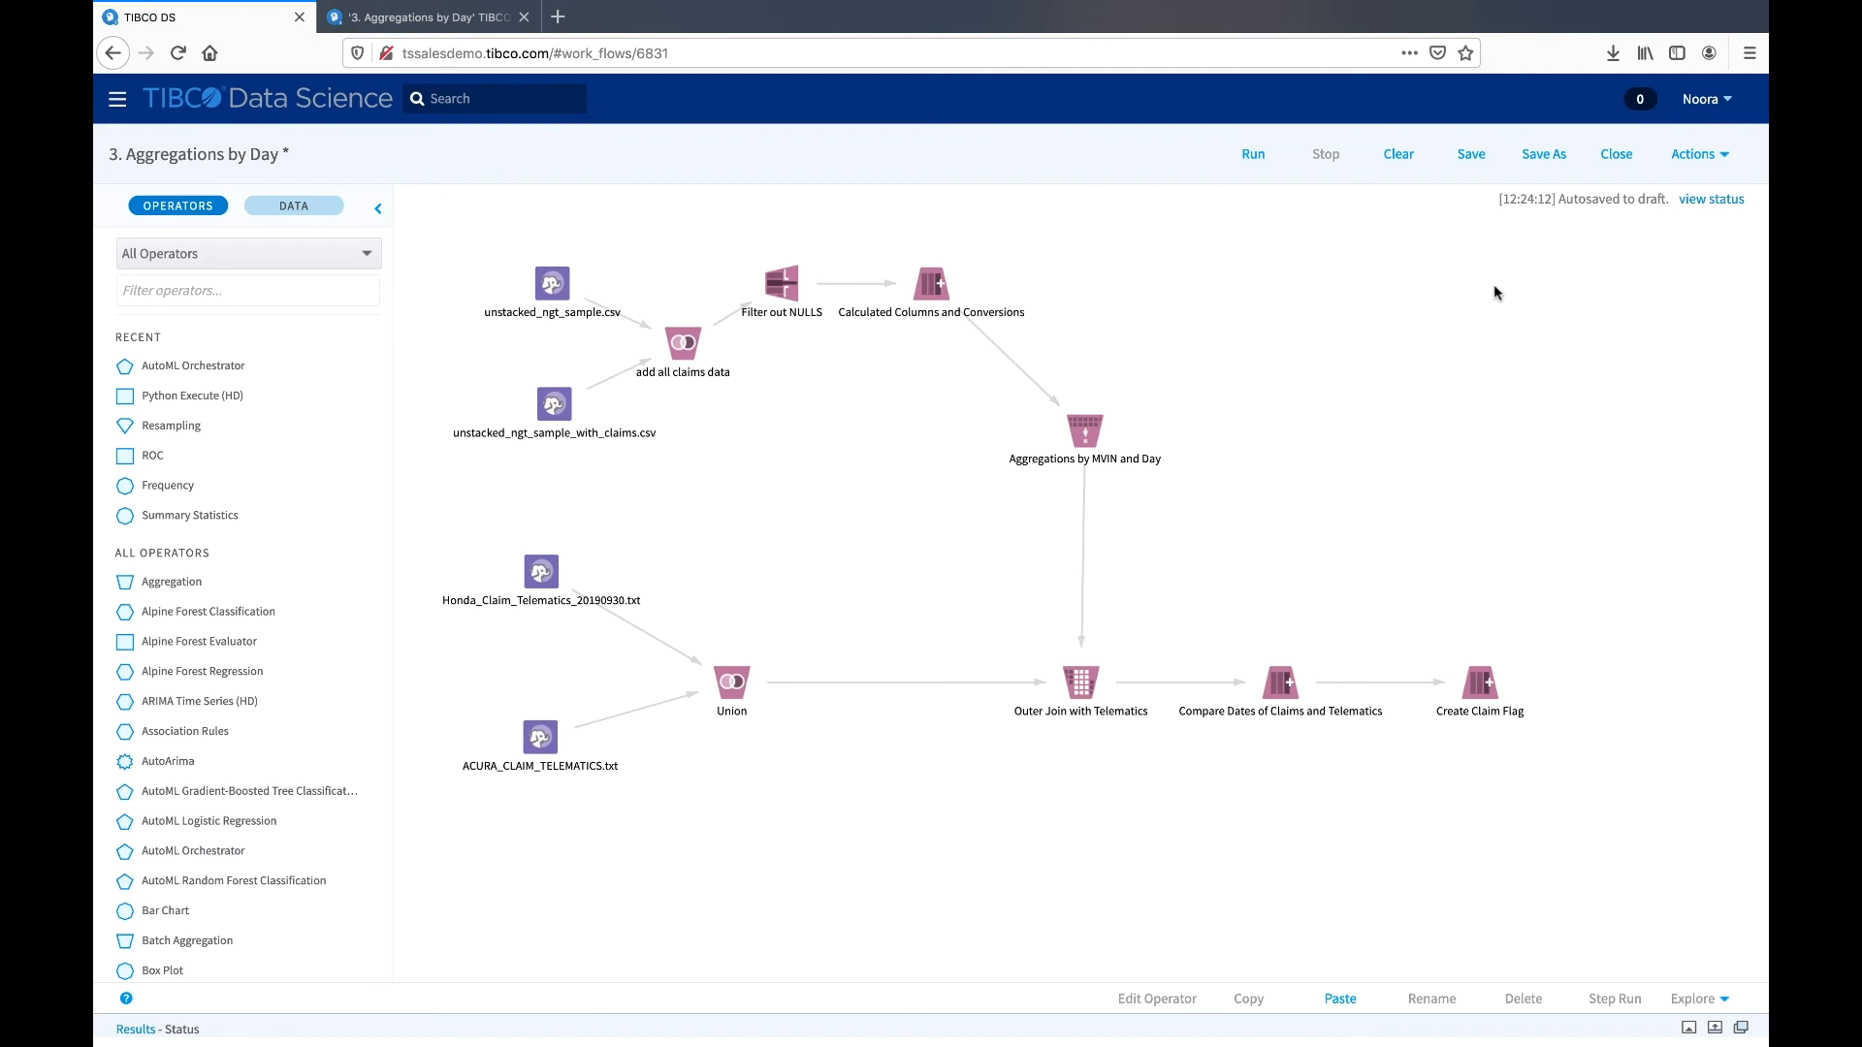
left_click(1472, 161)
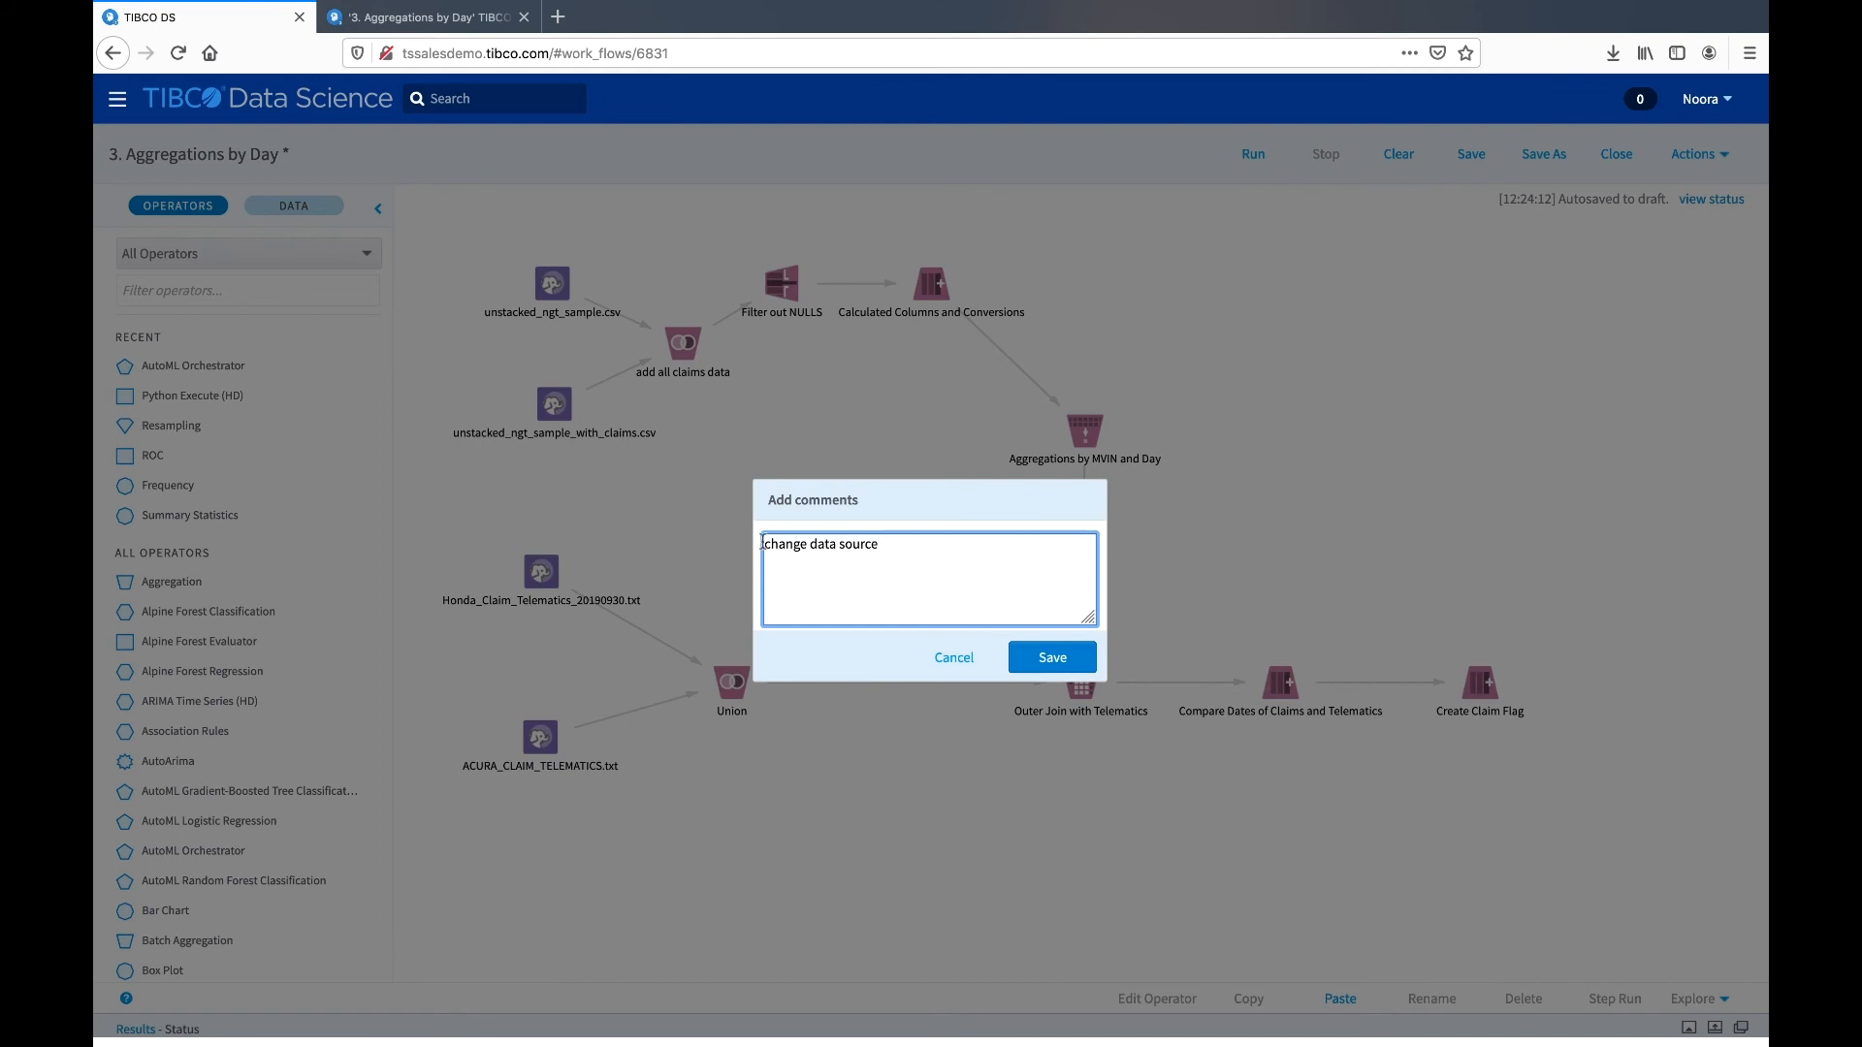
left_click_drag(912, 543, 763, 538)
type("created")
key("BackSpace")
key("BackSpace")
type("ing video")
left_click(1040, 660)
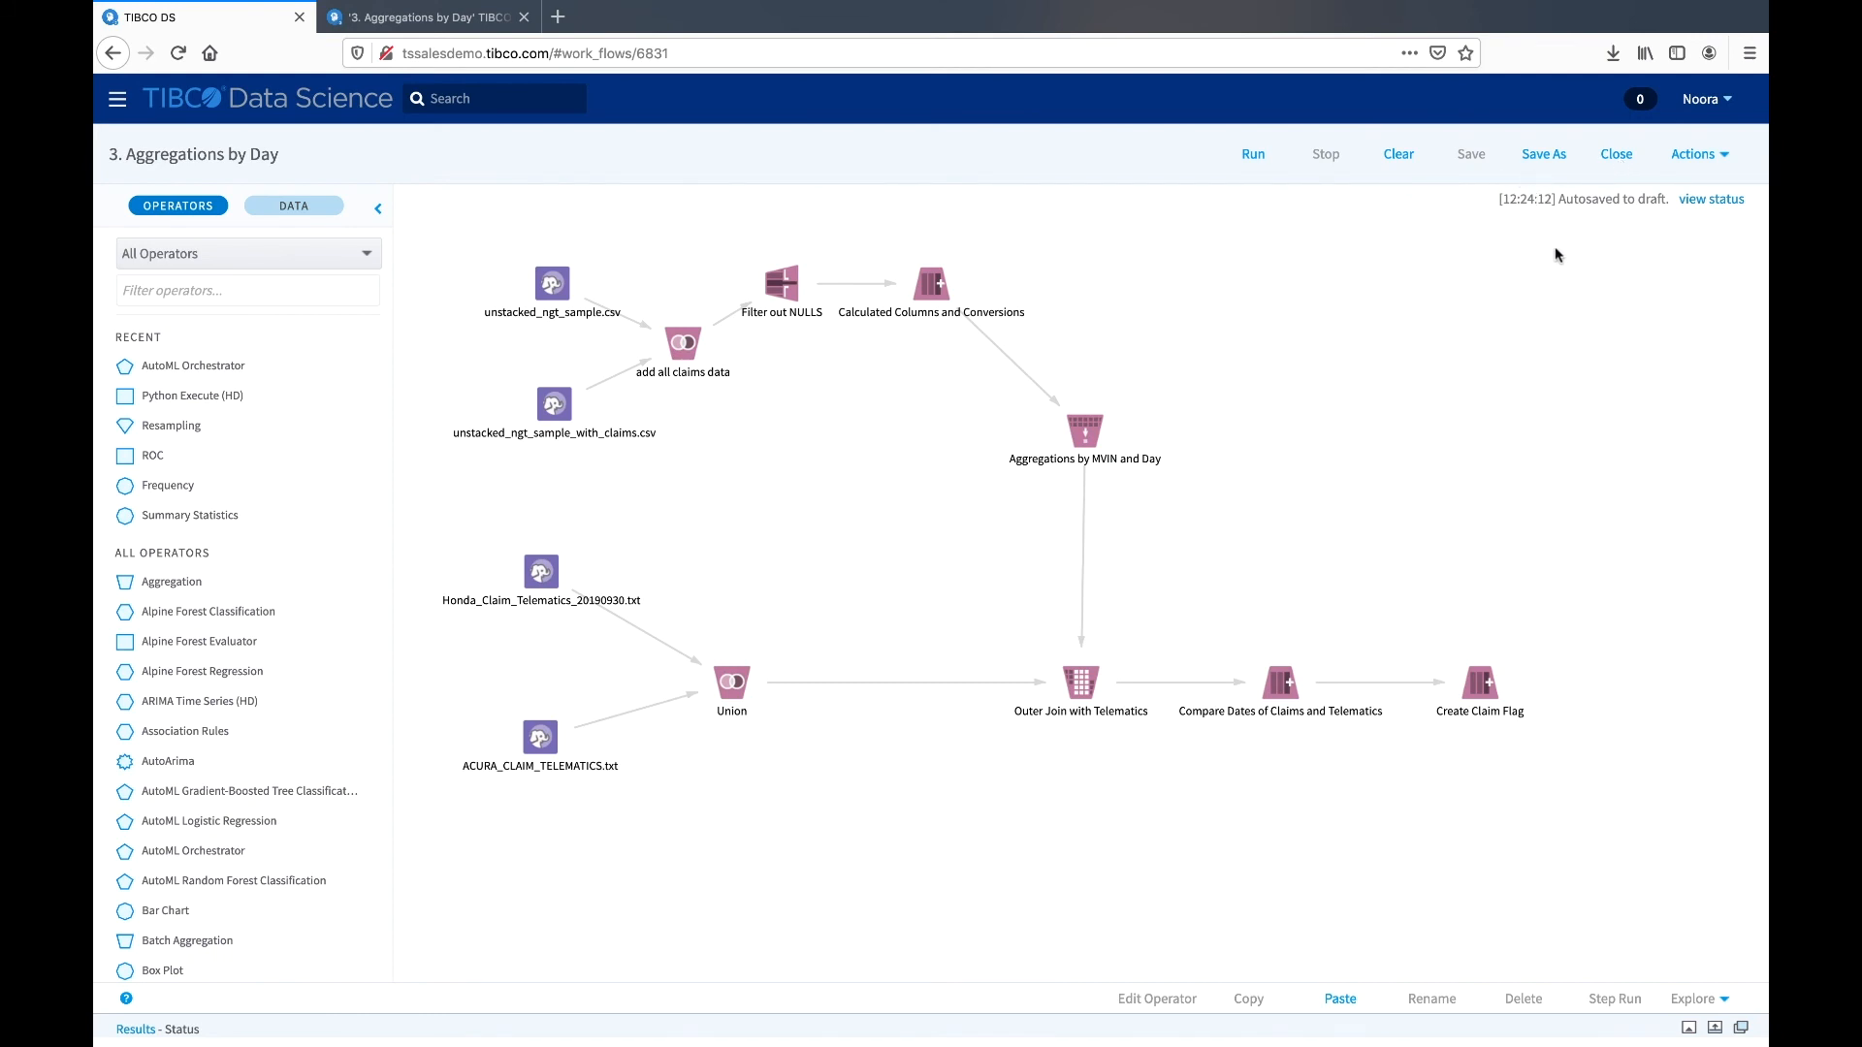
- Examine the workflow's version history with its modification times and comments, and close it
left_click(1694, 160)
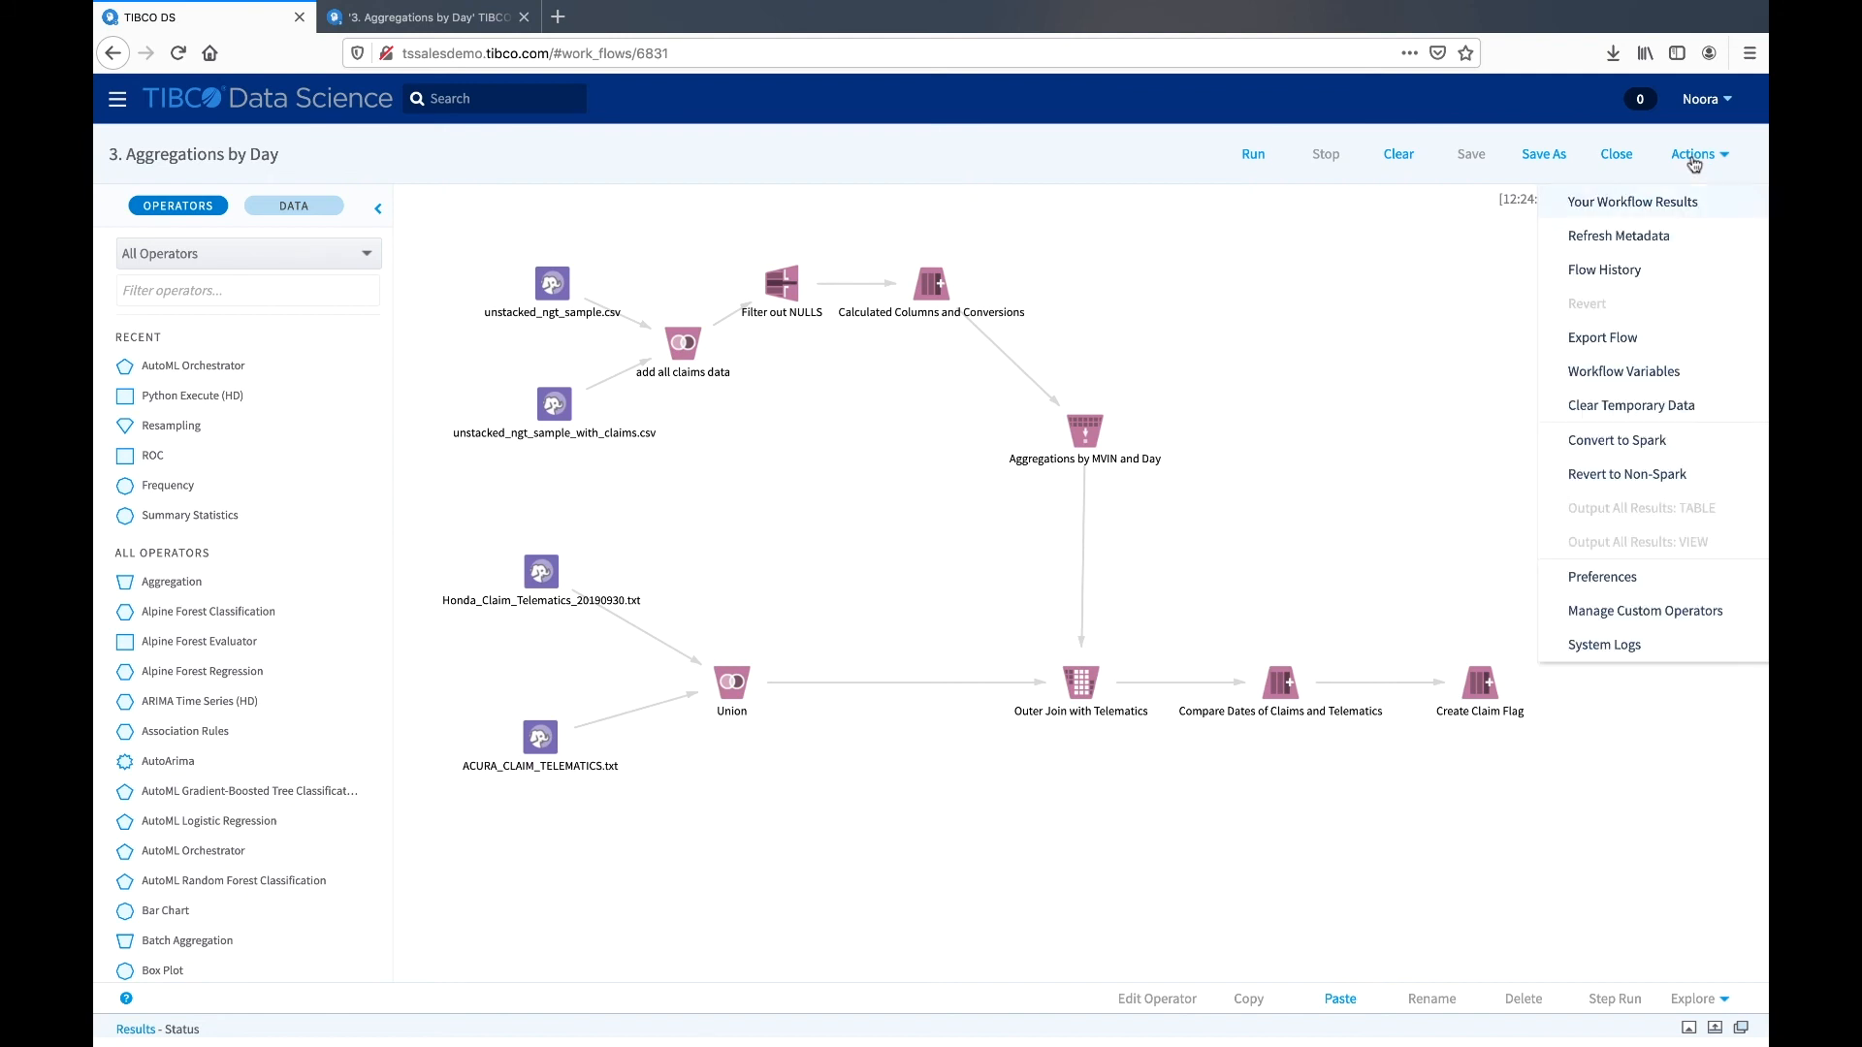
left_click(1634, 272)
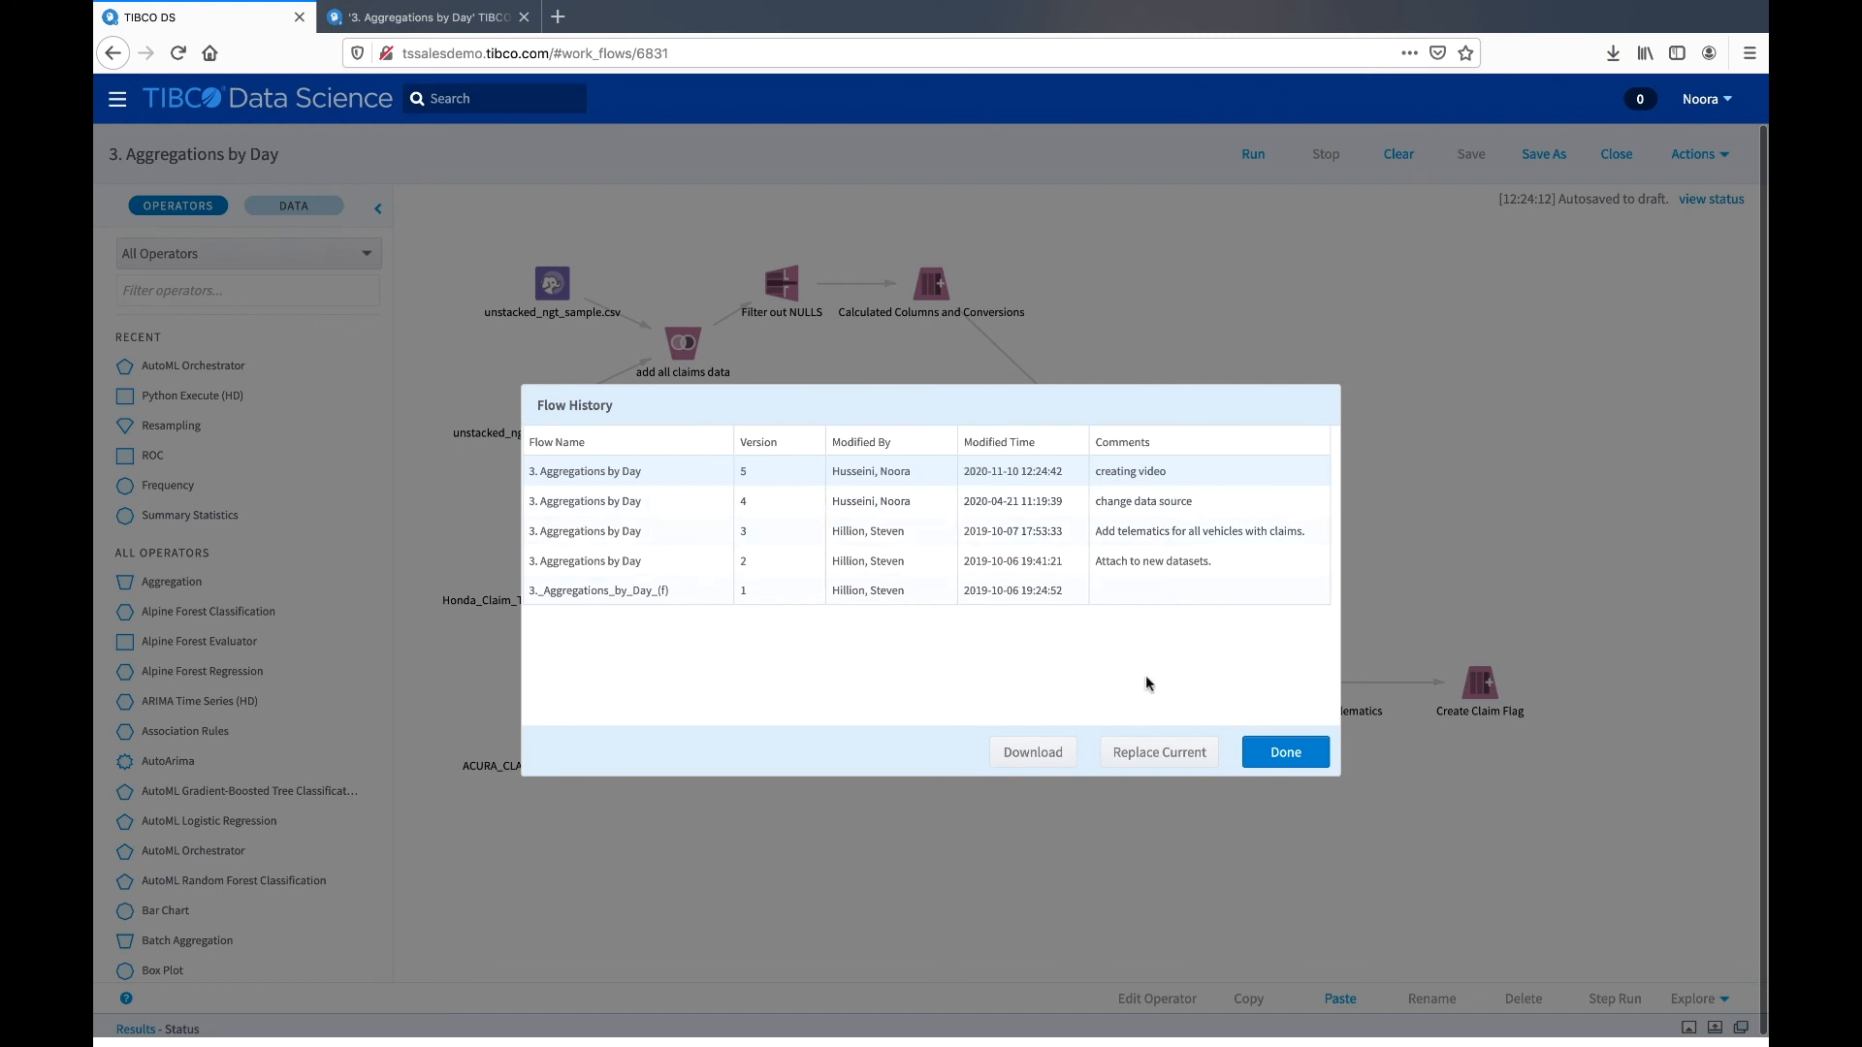
left_click(1286, 752)
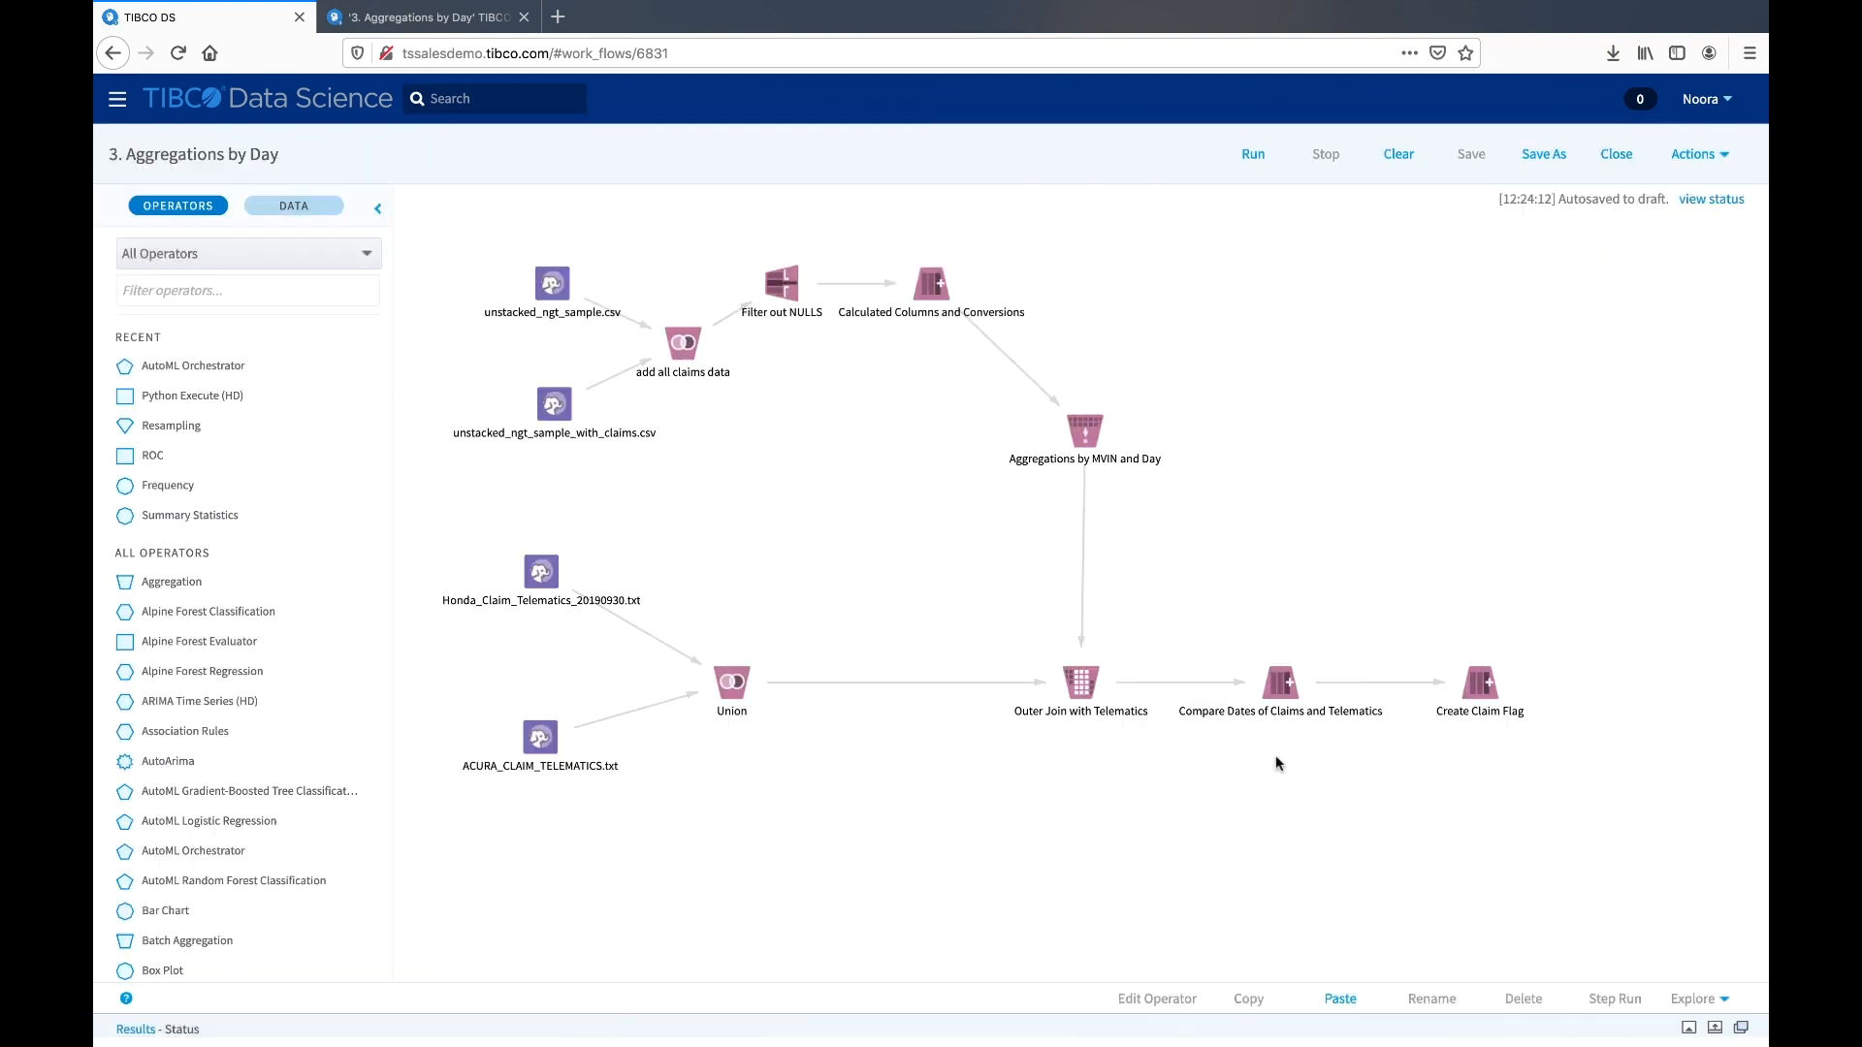
- Start exporting the workflow as 3._Aggregations_by_Day.afm and cancel the download
left_click(1692, 154)
left_click(1626, 335)
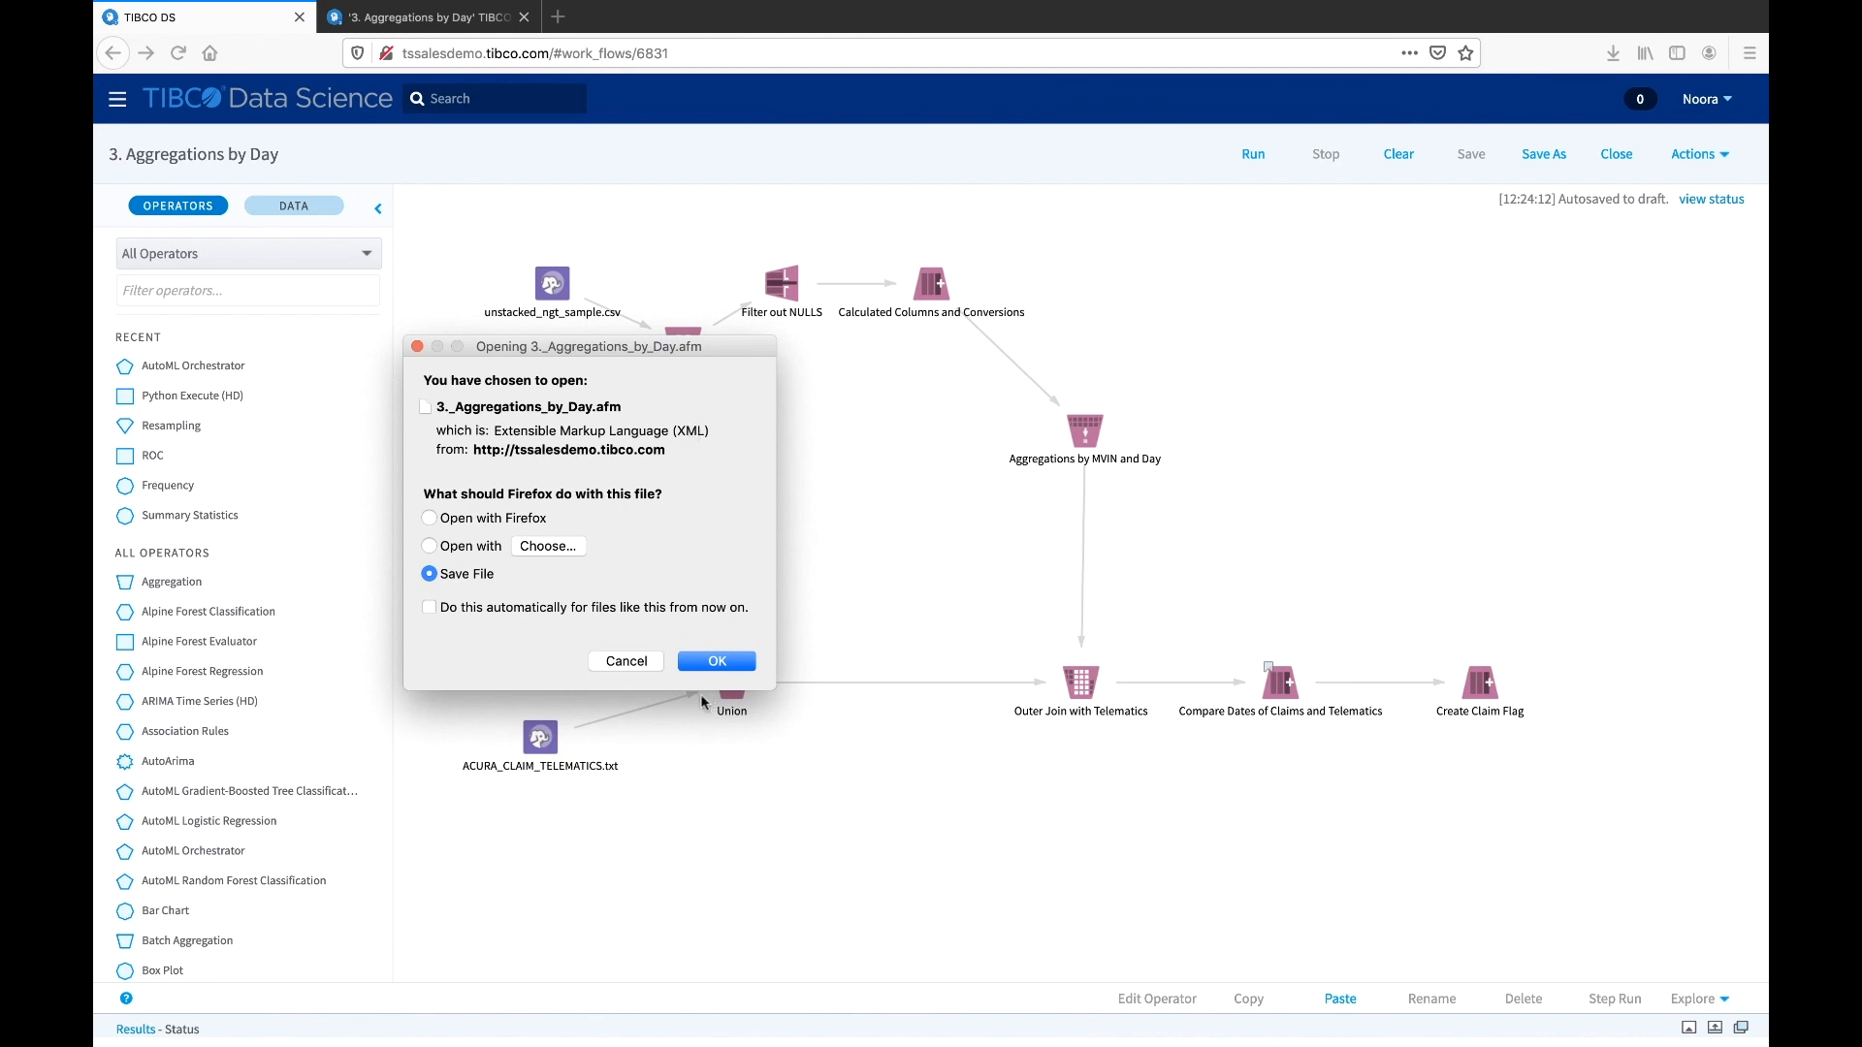
left_click(633, 665)
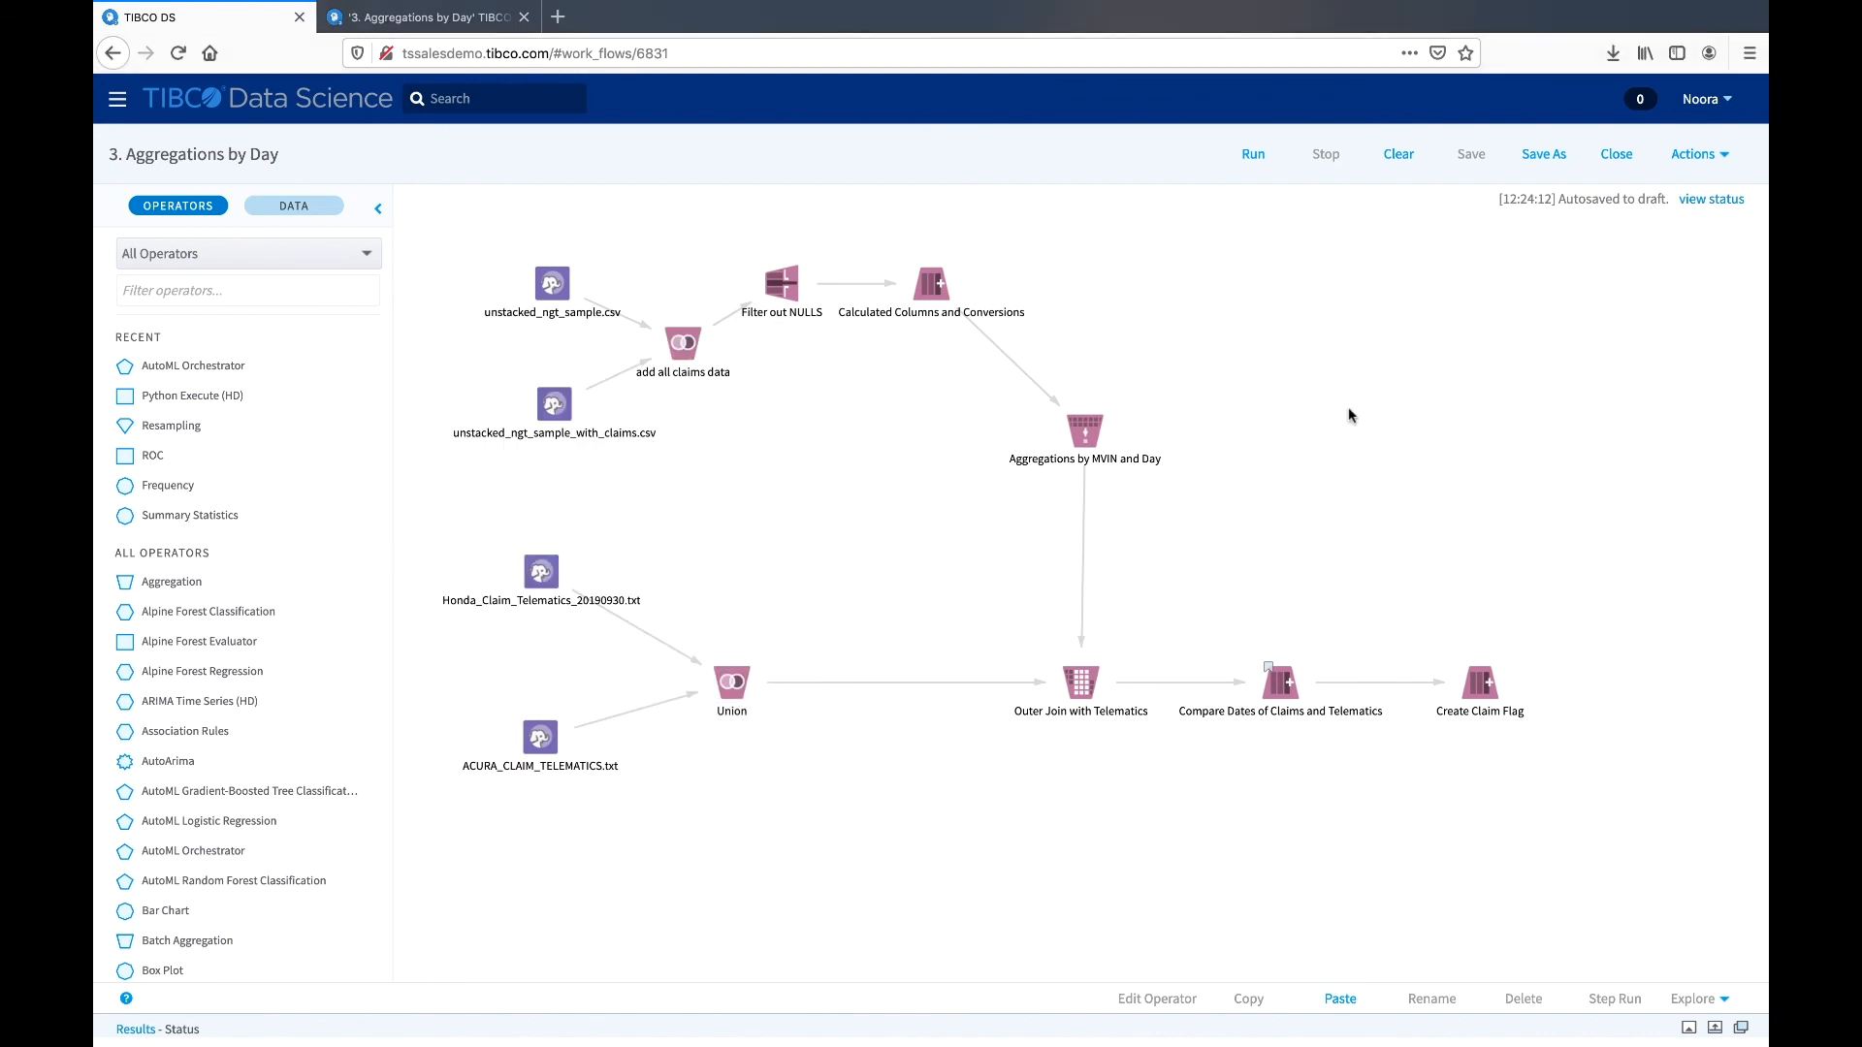